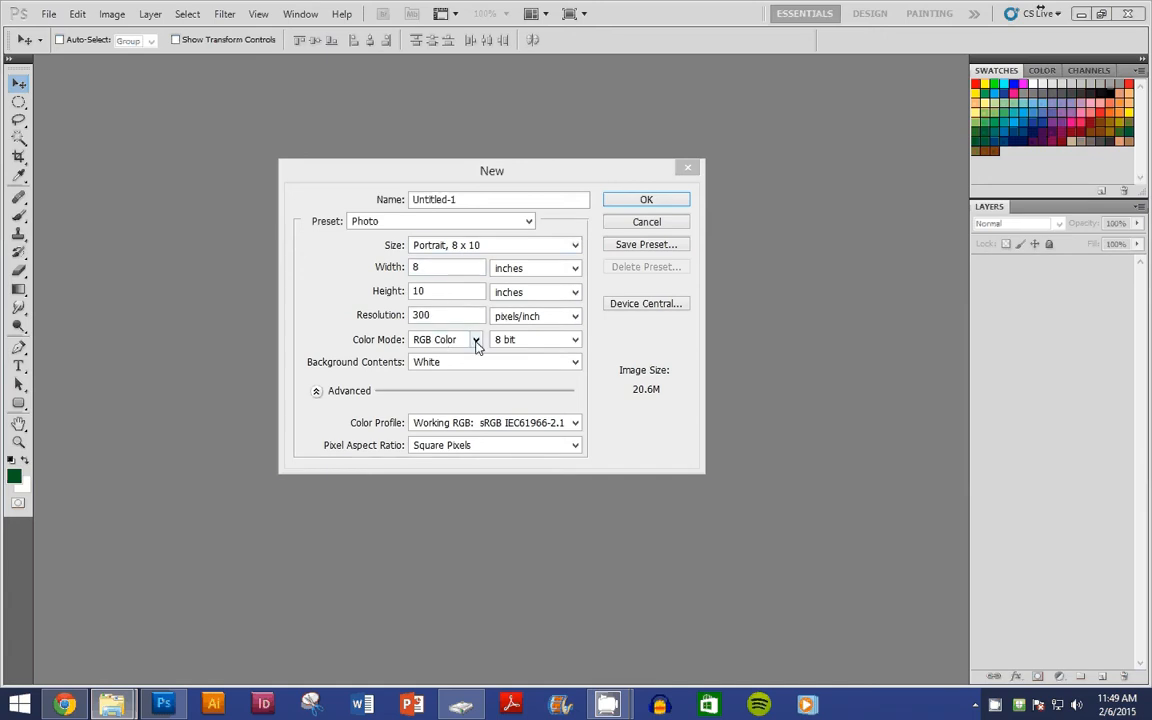
# - Create an 8 x 10 inch, 300 pixels/inch grayscale document with a white background, named LAST FIRST SOLDIER
pyautogui.click(476, 341)
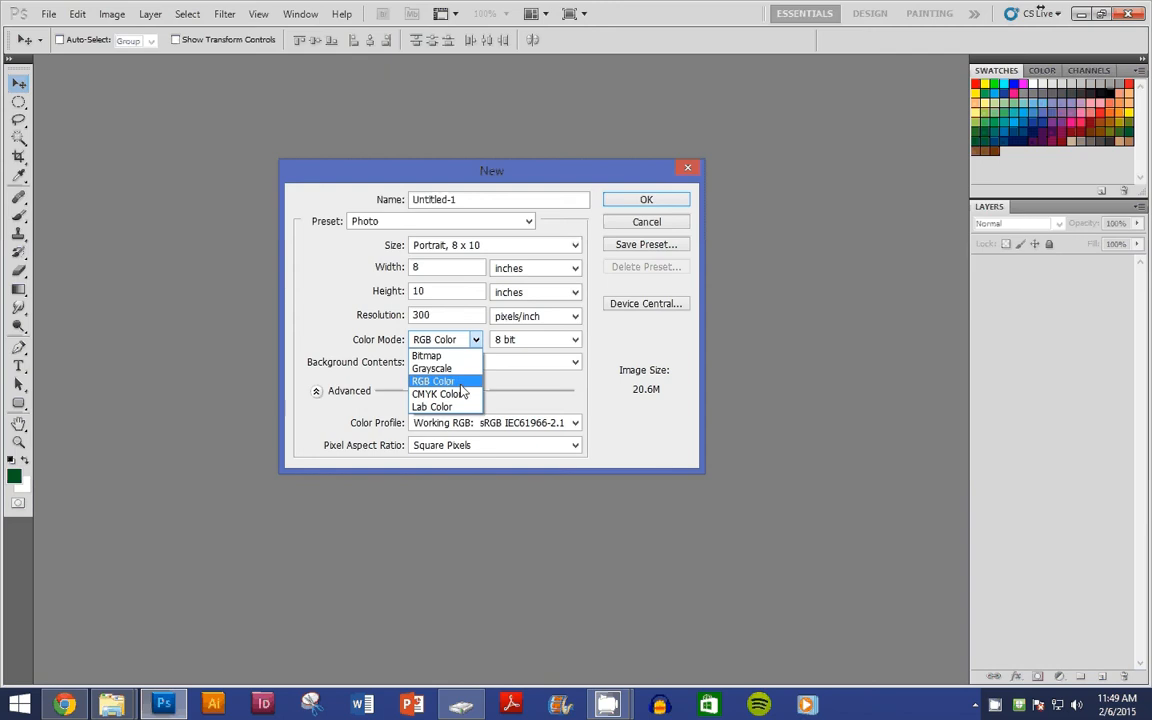
pyautogui.click(431, 368)
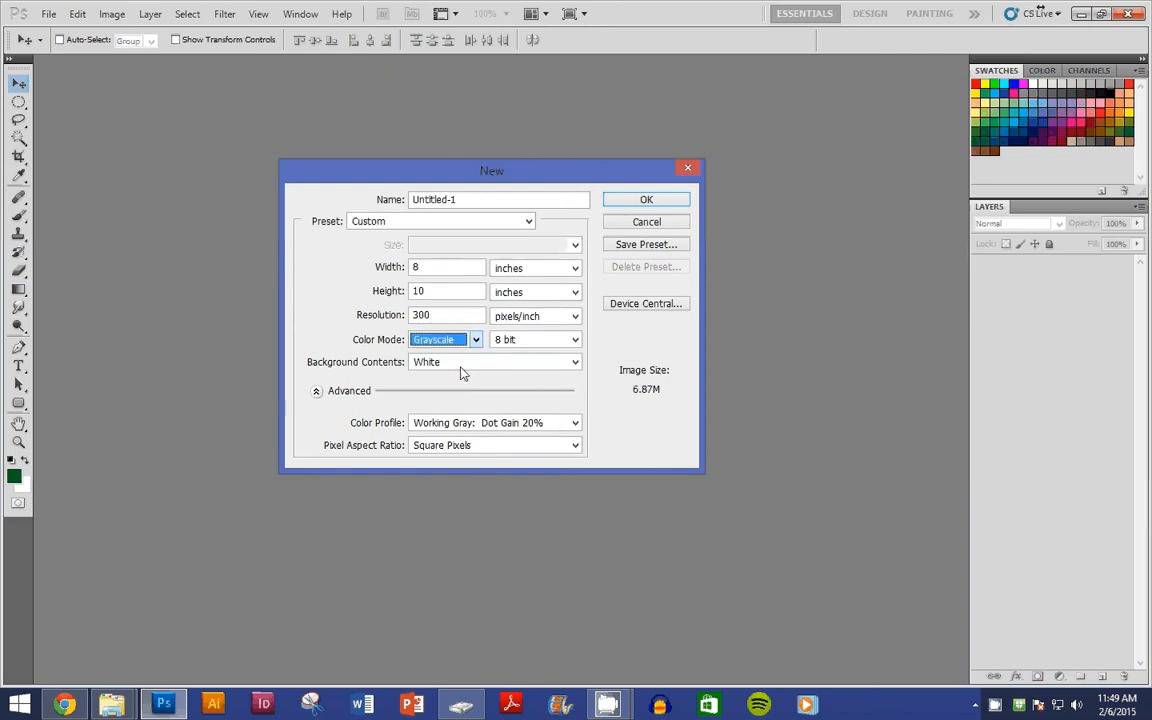
pyautogui.click(470, 200)
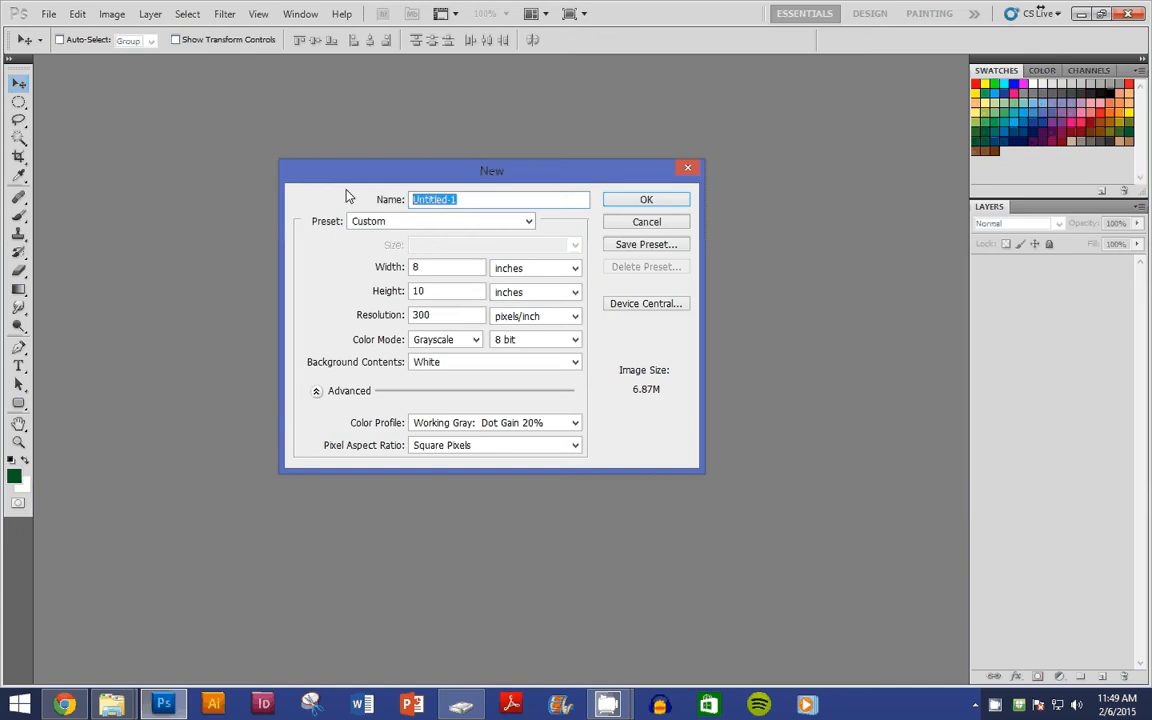
pyautogui.write('LAST FIRST SOLD')
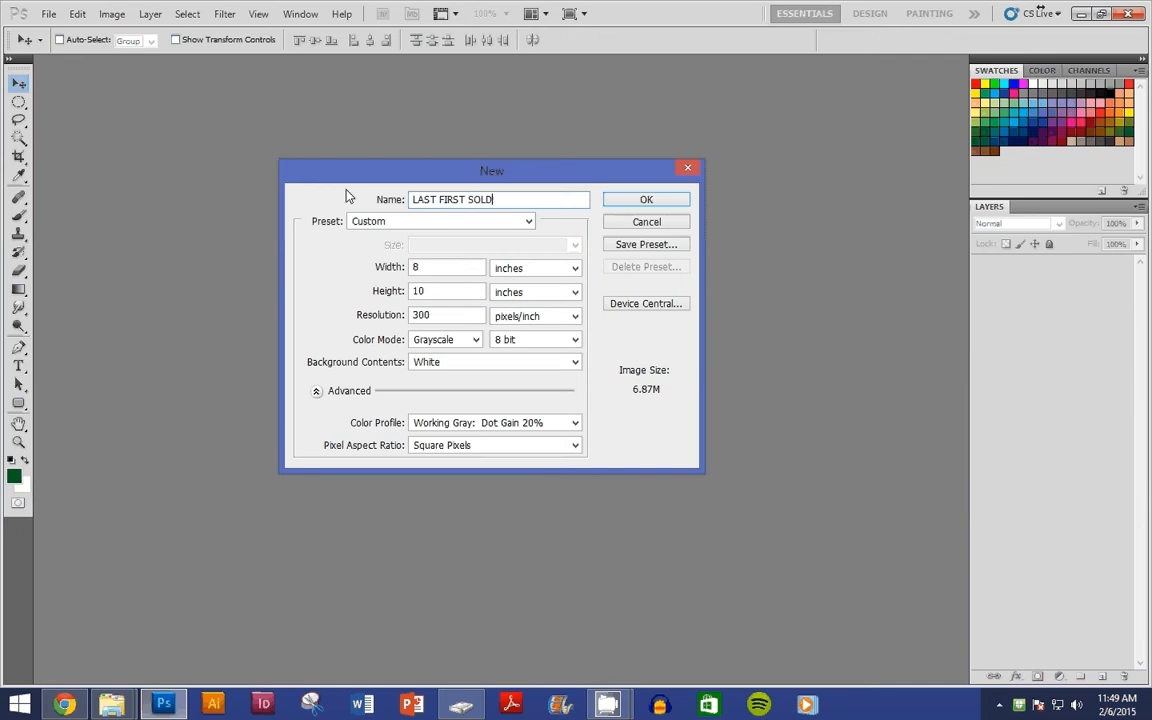
pyautogui.write('IER')
pyautogui.press('Return')
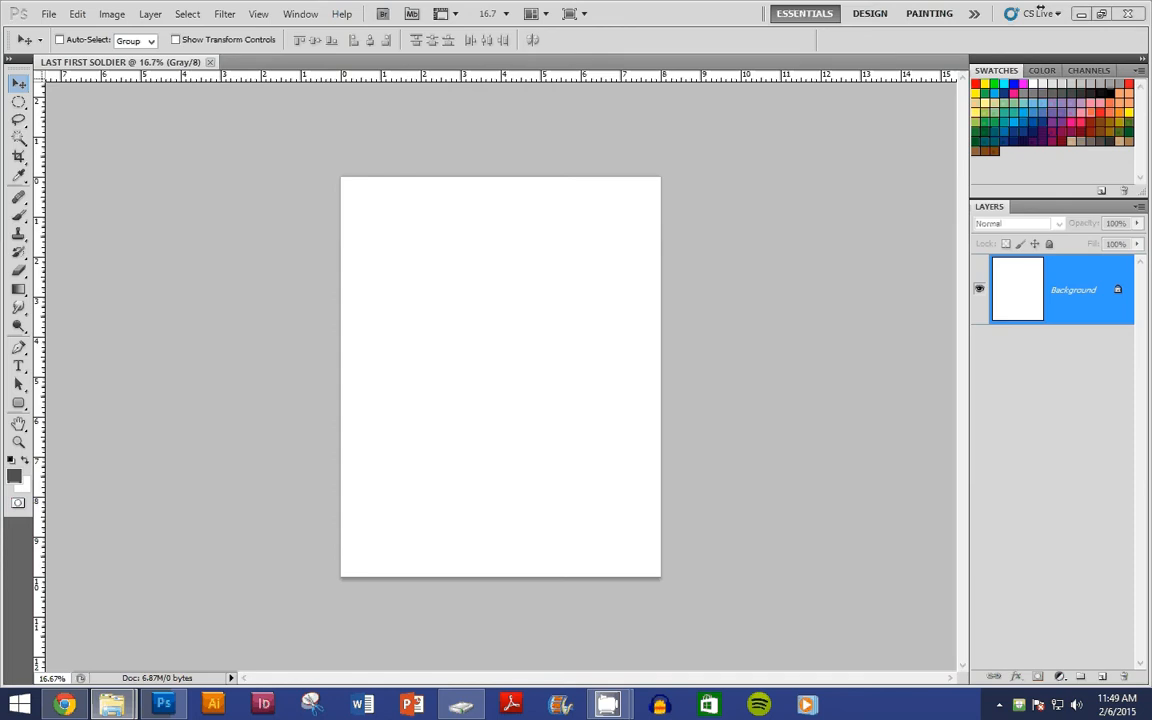
# - Place the soldier photo from the Restore folder into the document and stretch it to fill the whole canvas
pyautogui.moveTo(0, 14); pyautogui.dragTo(18, 46)
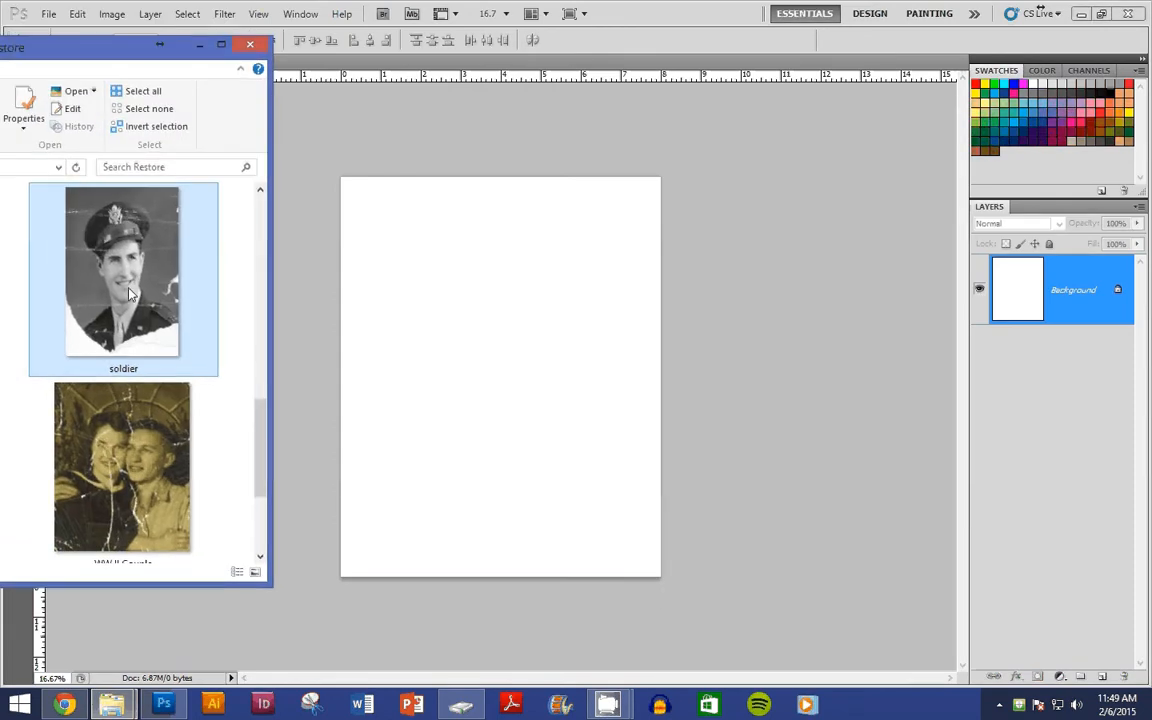
pyautogui.moveTo(101, 257); pyautogui.dragTo(409, 375)
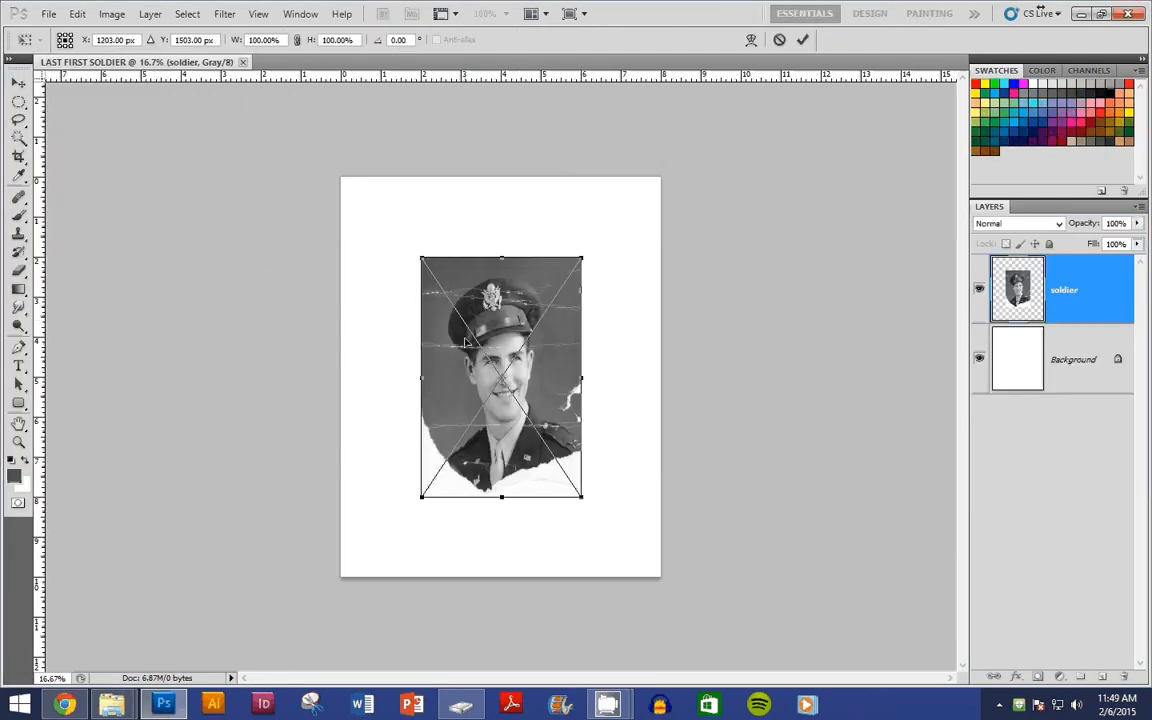
pyautogui.moveTo(471, 343); pyautogui.dragTo(390, 263)
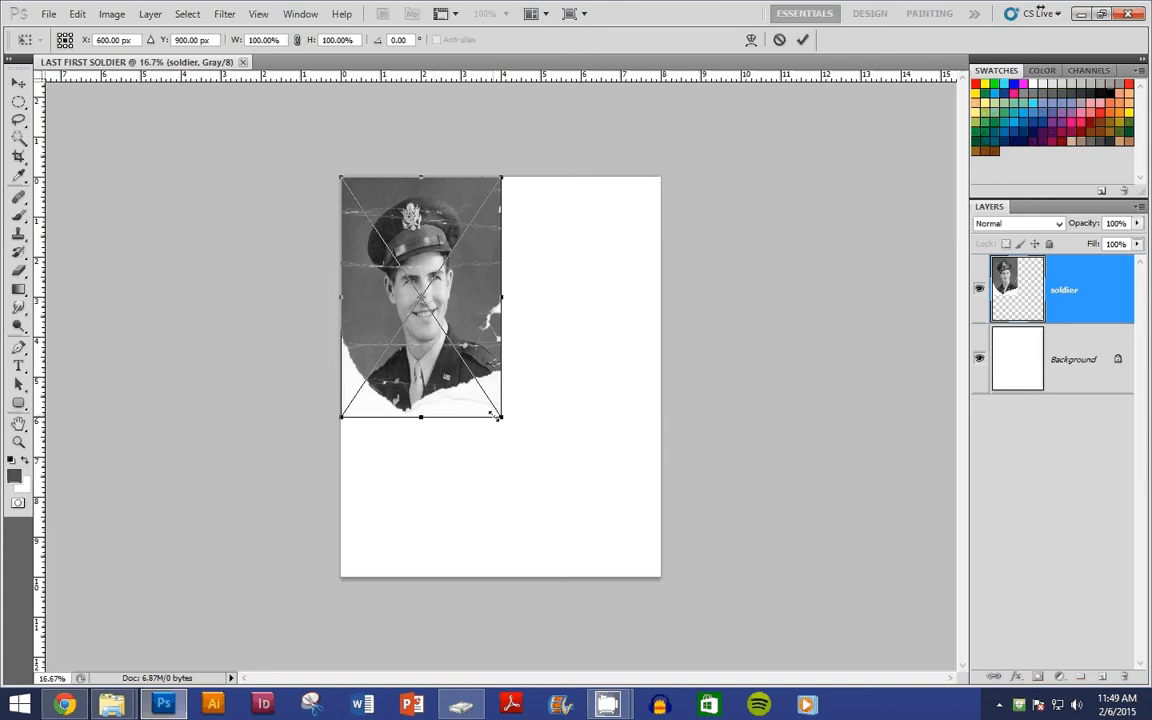
pyautogui.moveTo(501, 416); pyautogui.dragTo(660, 576)
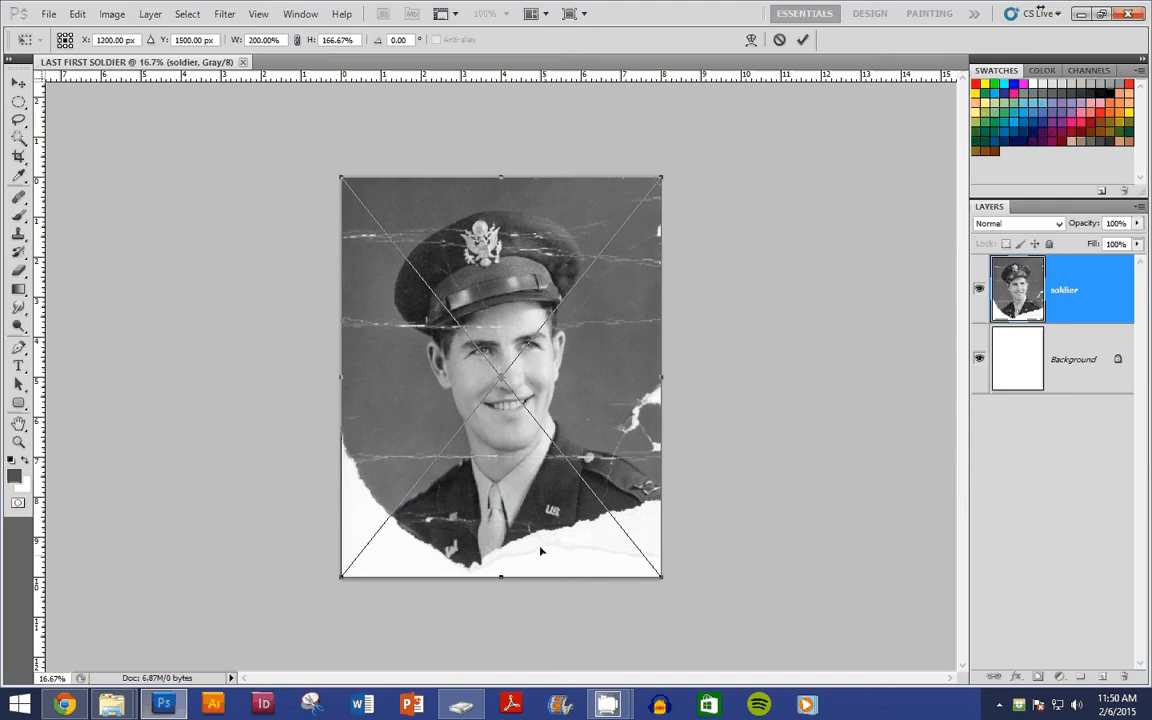
pyautogui.press('Return')
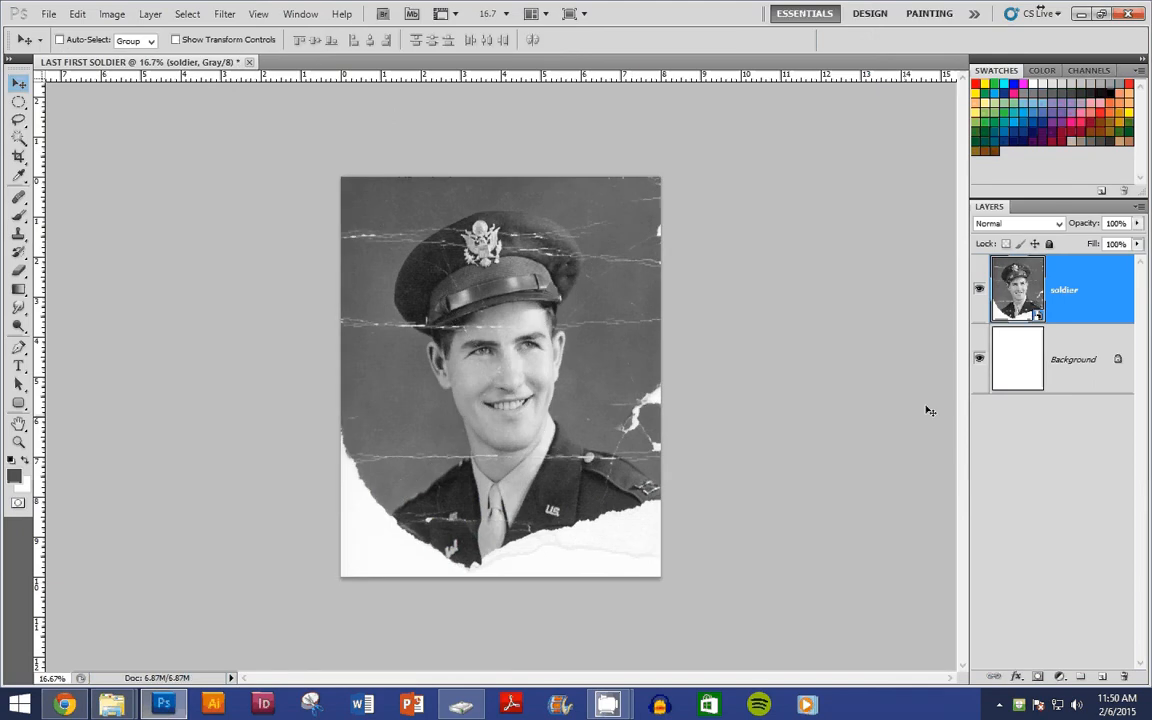
# - Rasterize the soldier layer and fit the whole image in the view
pyautogui.rightClick(1066, 295)
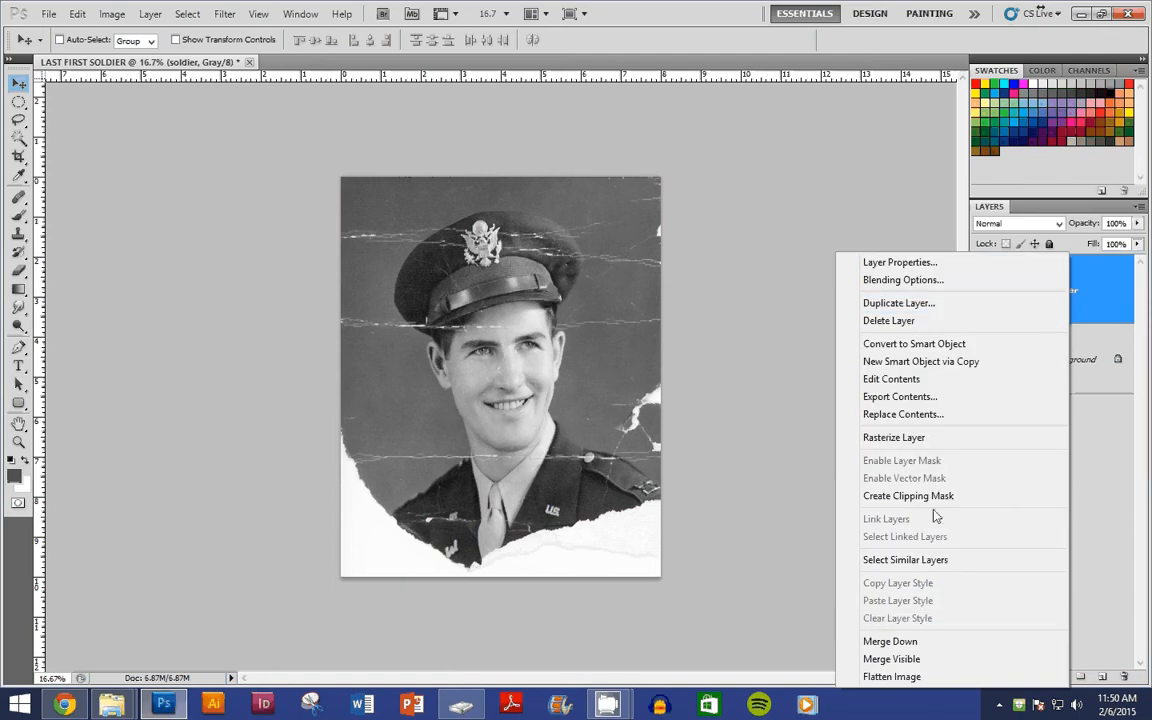
pyautogui.click(880, 438)
pyautogui.click(18, 426)
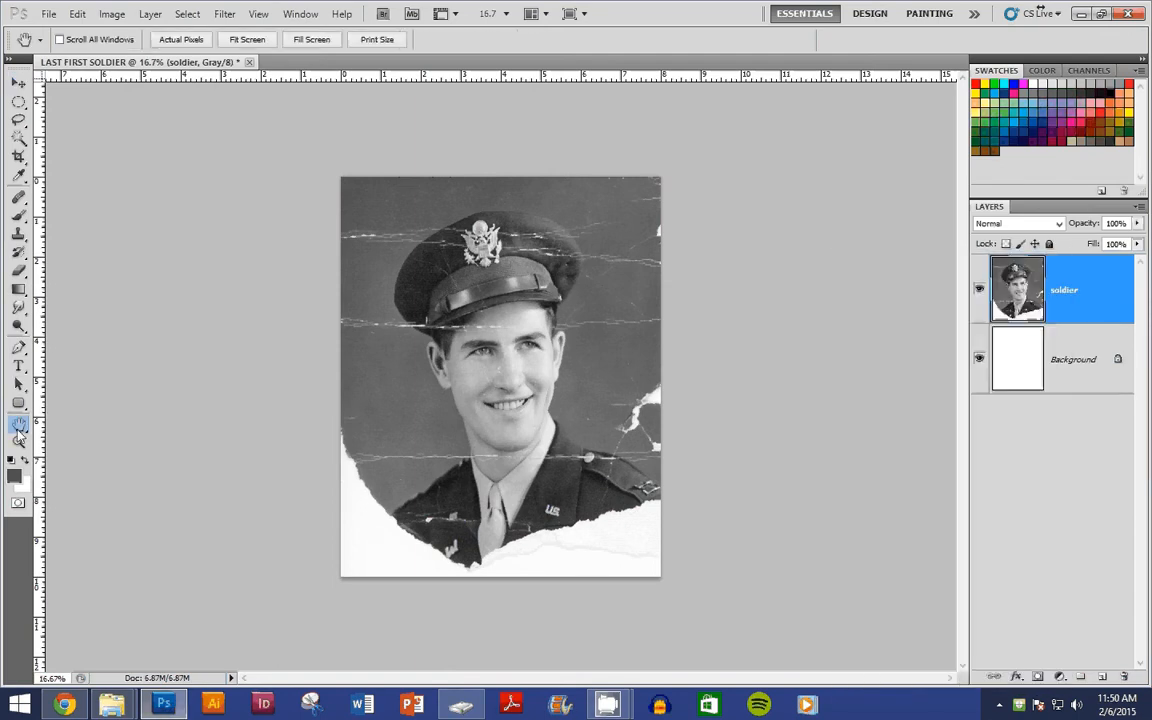
pyautogui.doubleClick(17, 428)
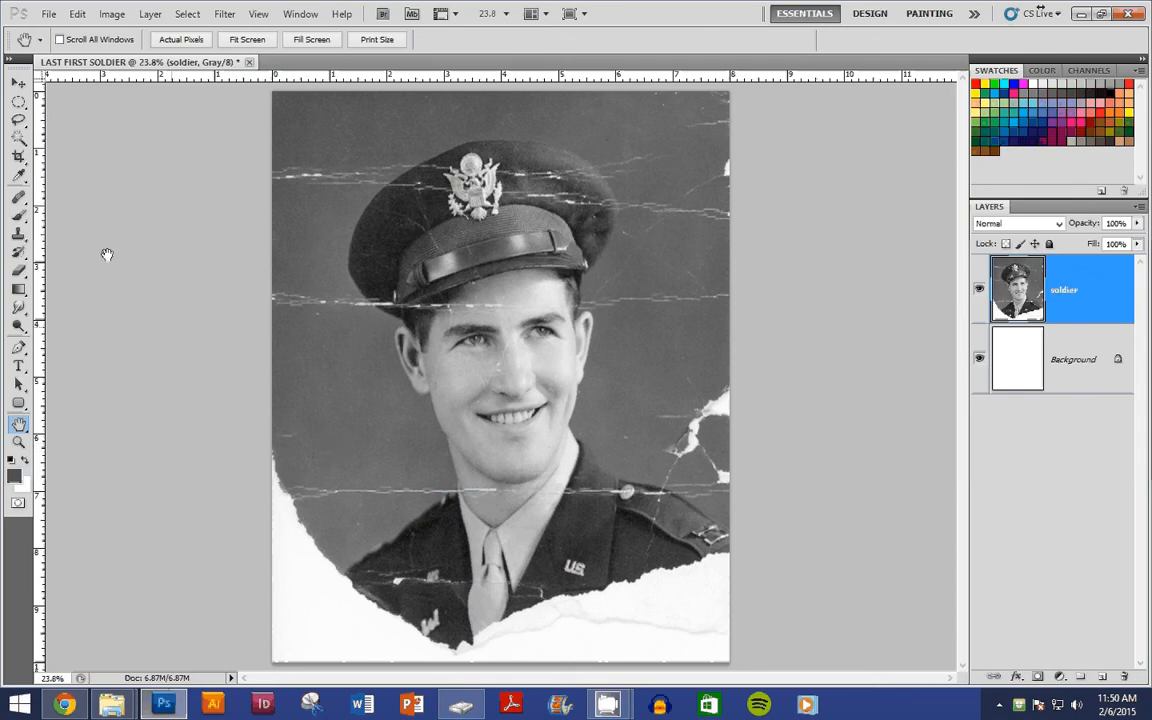
# - Using the Clone Stamp with a 200-pixel brush, cover the background crease left of the cap's brim with clean background
pyautogui.press('s')
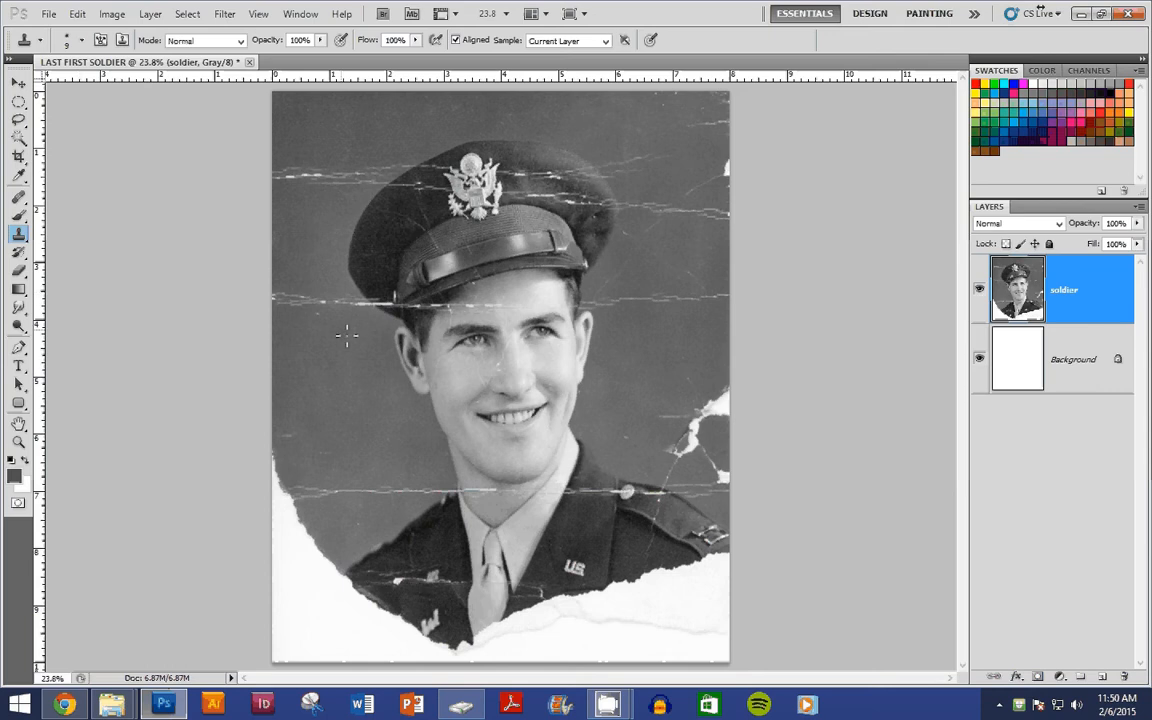
pyautogui.press(']')
pyautogui.press(']')
pyautogui.press(']')
pyautogui.press(']')
pyautogui.press(']')
pyautogui.press(']')
pyautogui.press(']')
pyautogui.press(']')
pyautogui.press(']')
pyautogui.press(']')
pyautogui.press(']')
pyautogui.press(']')
pyautogui.press(']')
pyautogui.press('[')
pyautogui.press('[')
pyautogui.moveTo(304, 299); pyautogui.dragTo(356, 300)
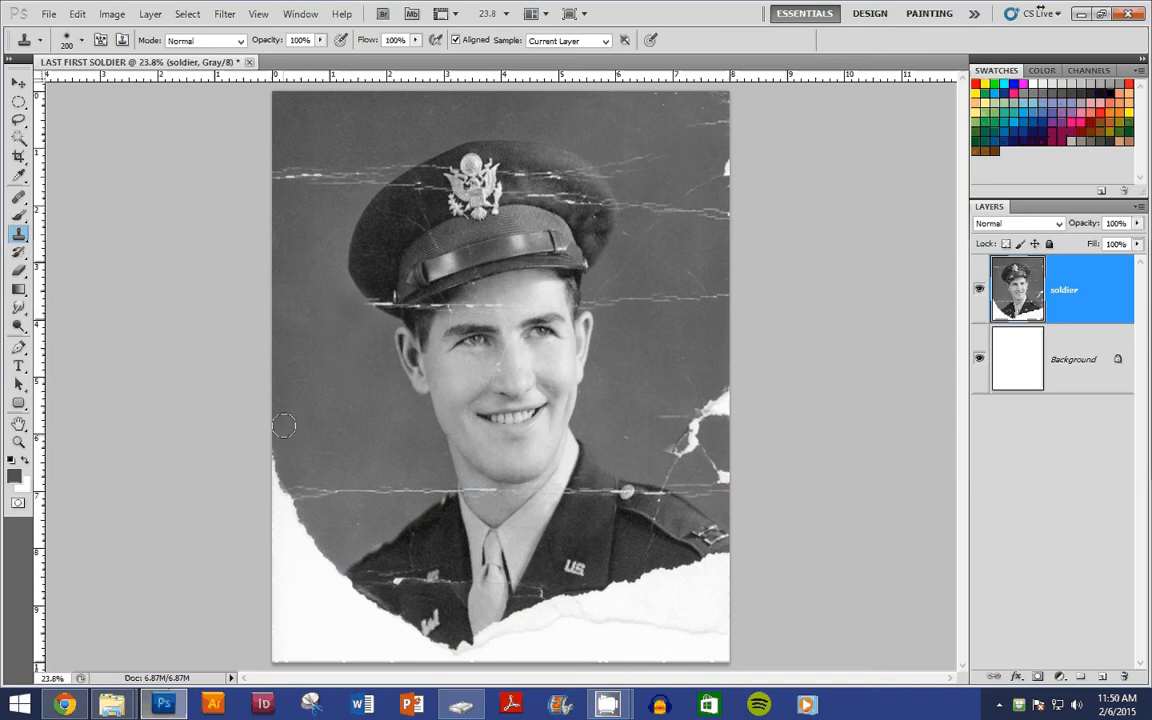
pyautogui.keyDown('alt'); pyautogui.click(318, 383); pyautogui.keyUp('alt')
pyautogui.moveTo(326, 304); pyautogui.dragTo(323, 322)
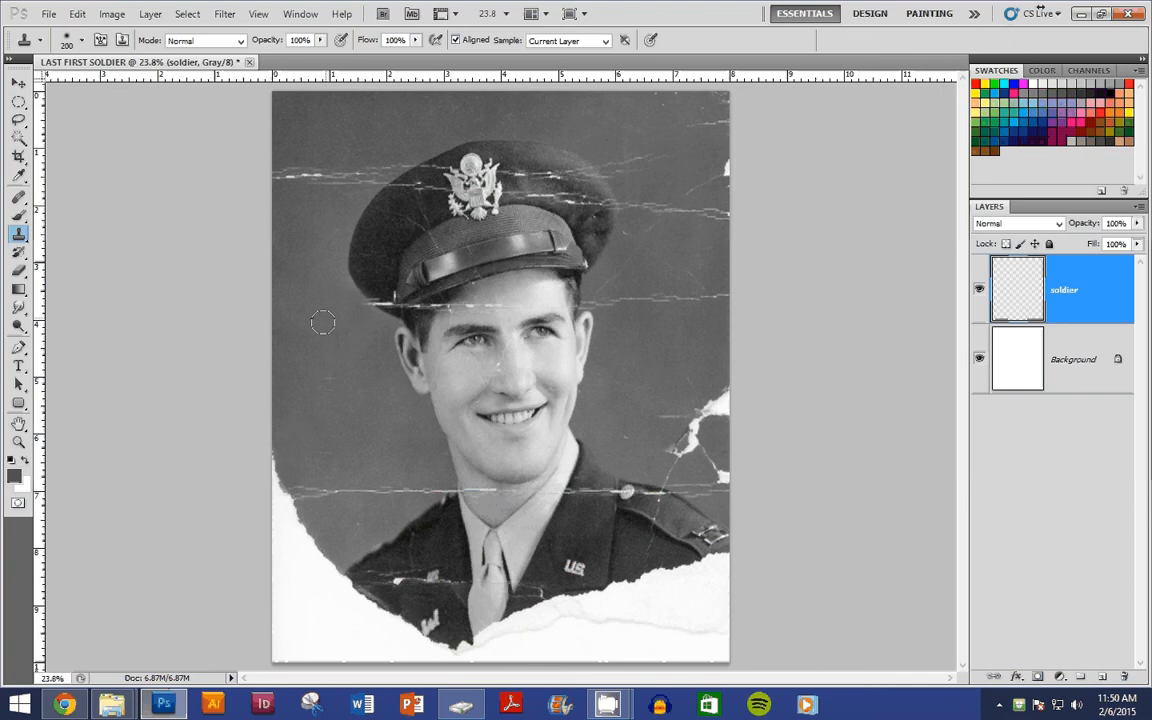
pyautogui.click(295, 293)
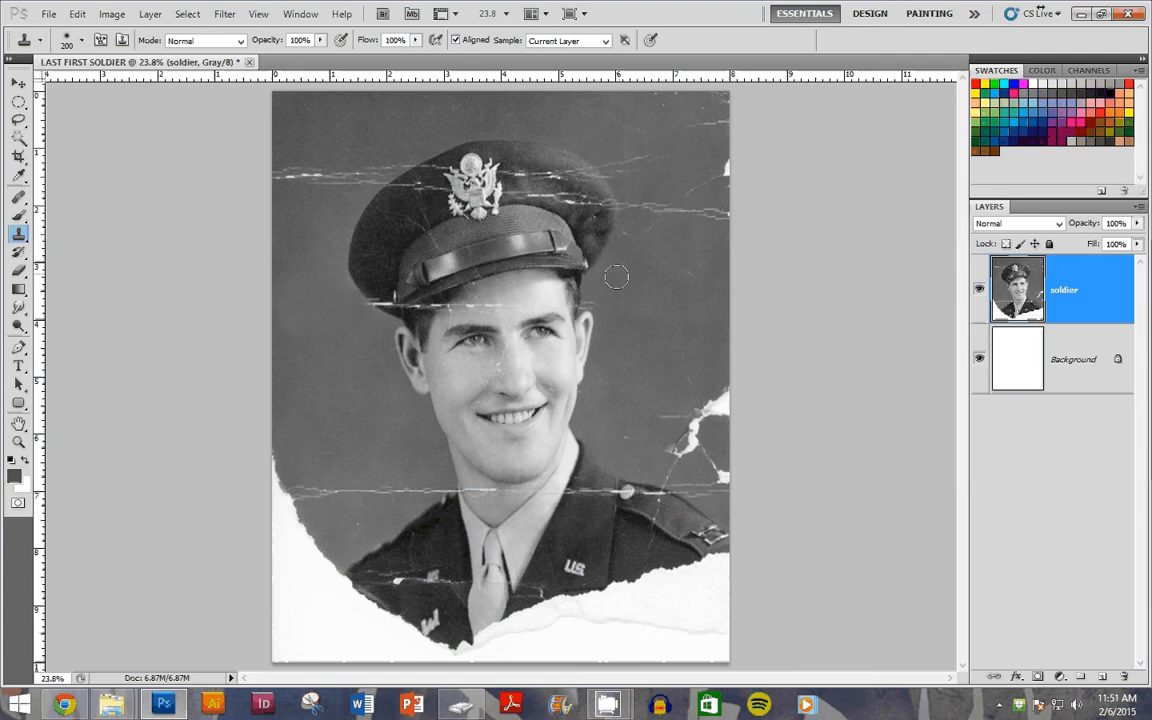
# - Clone clean background over the creases and the small white tear in the backdrop right of the cap
pyautogui.keyDown('alt'); pyautogui.click(666, 304); pyautogui.keyUp('alt')
pyautogui.moveTo(676, 208); pyautogui.dragTo(725, 213)
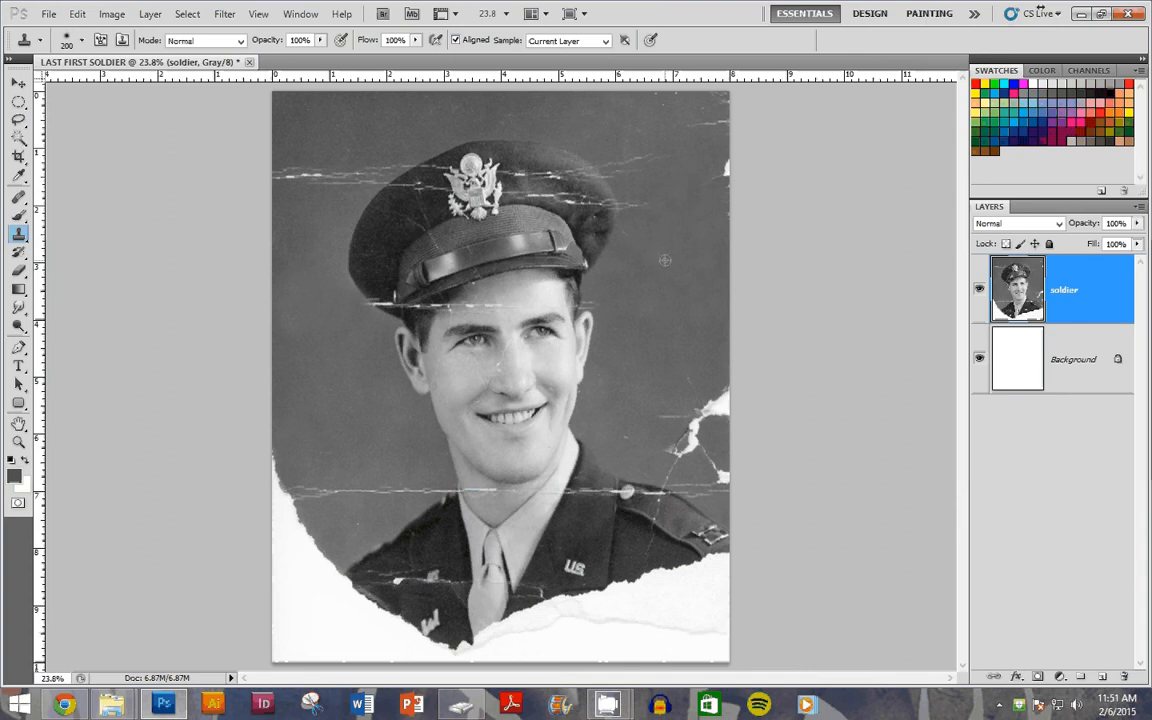
pyautogui.keyDown('alt'); pyautogui.click(665, 260); pyautogui.keyUp('alt')
pyautogui.moveTo(727, 162); pyautogui.dragTo(727, 175)
pyautogui.moveTo(639, 210); pyautogui.dragTo(625, 224)
pyautogui.keyDown('alt'); pyautogui.click(690, 257); pyautogui.keyUp('alt')
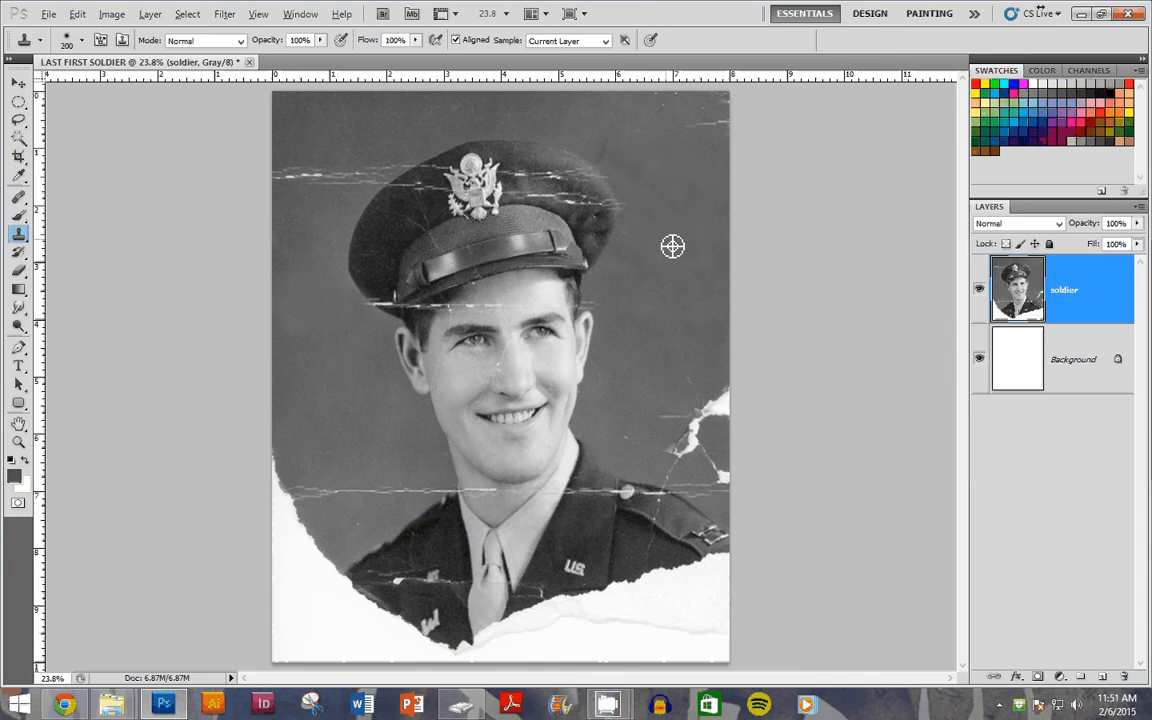
# - Clone clean background over the scratches in the photo's upper-right corner
pyautogui.keyDown('alt'); pyautogui.click(695, 201); pyautogui.keyUp('alt')
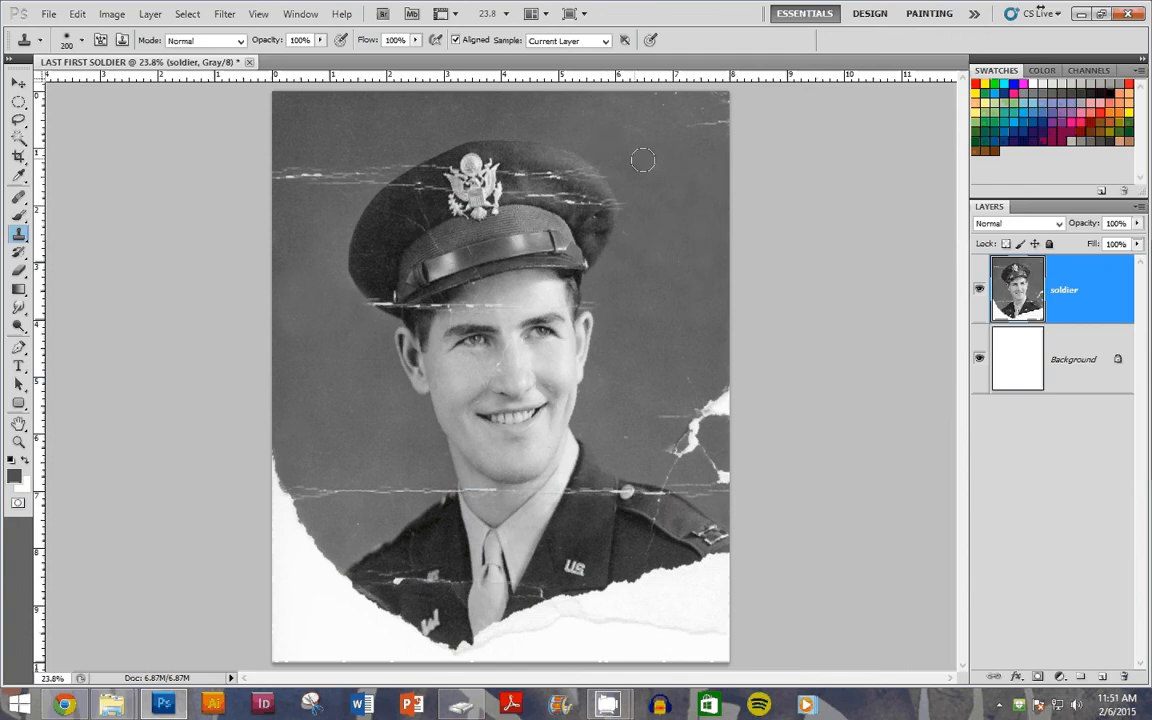
pyautogui.moveTo(682, 122); pyautogui.dragTo(724, 122)
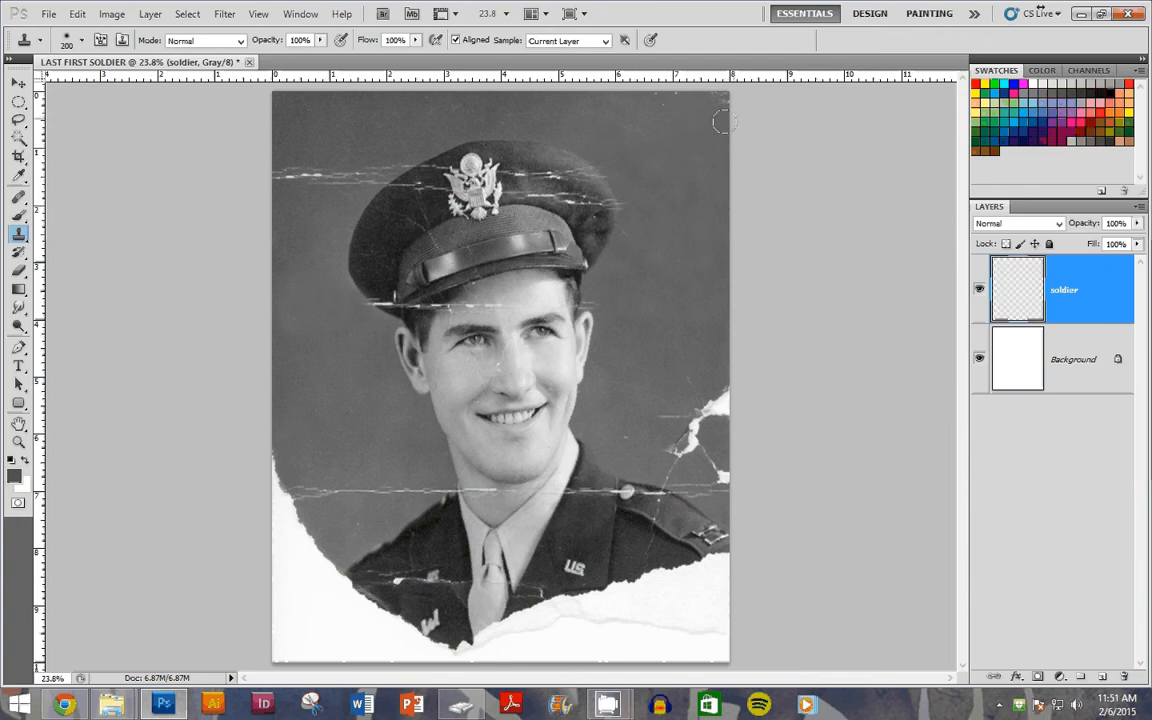
pyautogui.keyDown('alt'); pyautogui.click(660, 170); pyautogui.keyUp('alt')
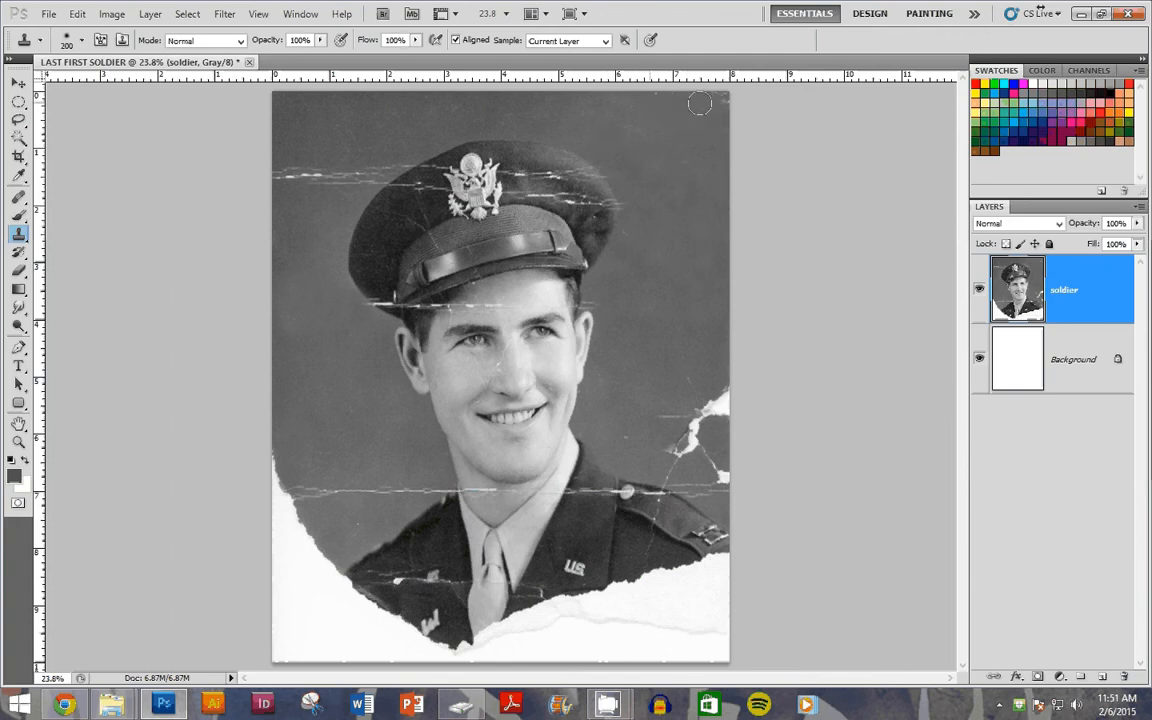
pyautogui.moveTo(697, 105); pyautogui.dragTo(717, 102)
# - Undo the stray stamp above the cap and clone background over the creases left of the cap's crown
pyautogui.click(447, 132)
pyautogui.hotkey('ctrl', 'z')
pyautogui.moveTo(335, 165); pyautogui.dragTo(290, 170)
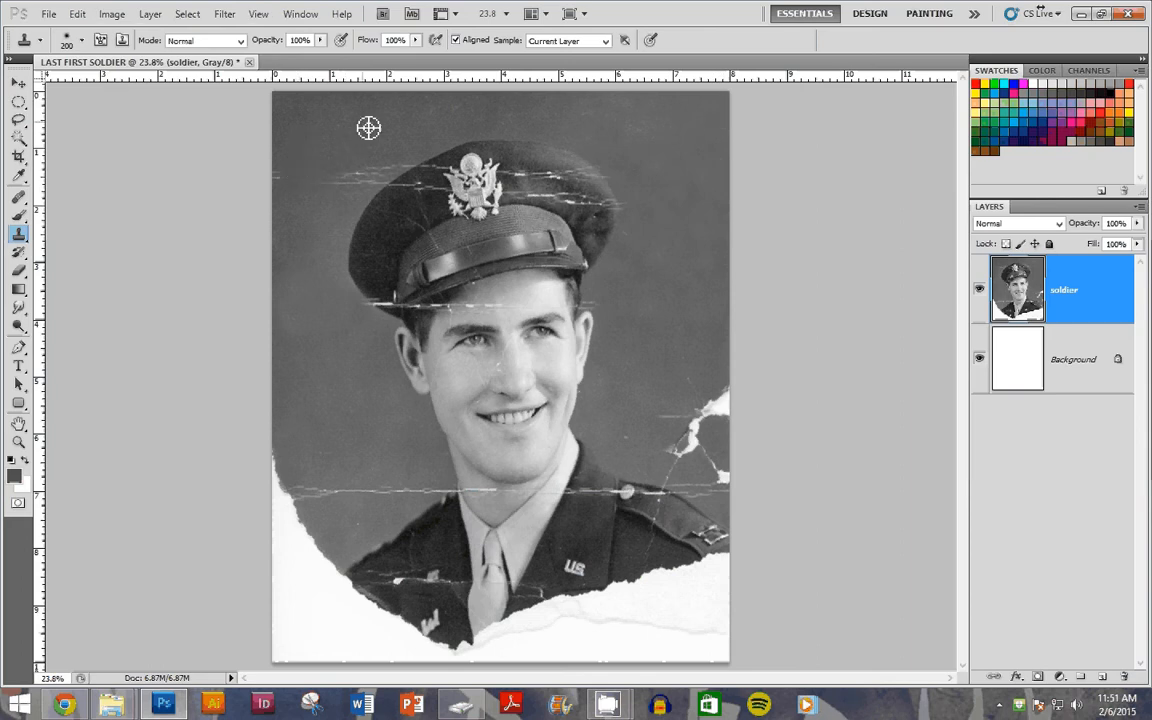
pyautogui.moveTo(319, 188)
pyautogui.mouseDown()
pyautogui.moveTo(375, 183)
pyautogui.moveTo(385, 160)
pyautogui.mouseUp()
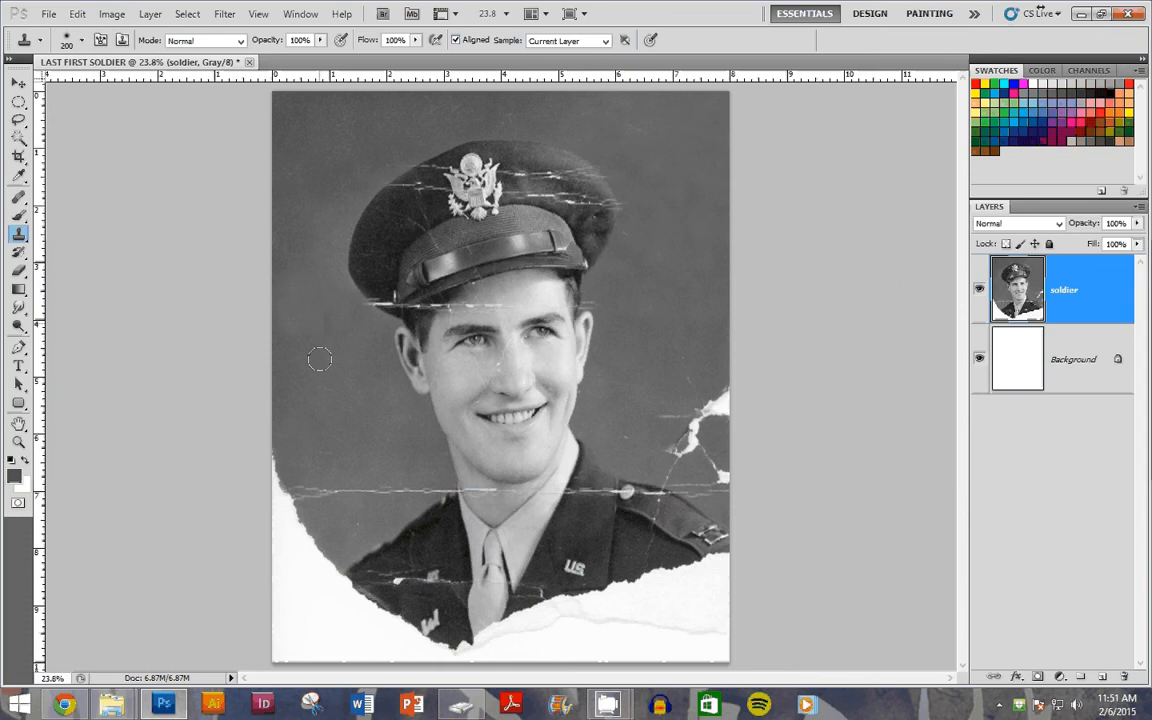
# - Clone clean background over the horizontal crease between the photo's left edge and the soldier's neck
pyautogui.keyDown('alt'); pyautogui.click(345, 421); pyautogui.keyUp('alt')
pyautogui.moveTo(317, 496)
pyautogui.mouseDown()
pyautogui.moveTo(279, 470)
pyautogui.moveTo(272, 490)
pyautogui.moveTo(432, 488)
pyautogui.mouseUp()
pyautogui.keyDown('alt'); pyautogui.click(338, 453); pyautogui.keyUp('alt')
pyautogui.keyDown('alt'); pyautogui.click(339, 478); pyautogui.keyUp('alt')
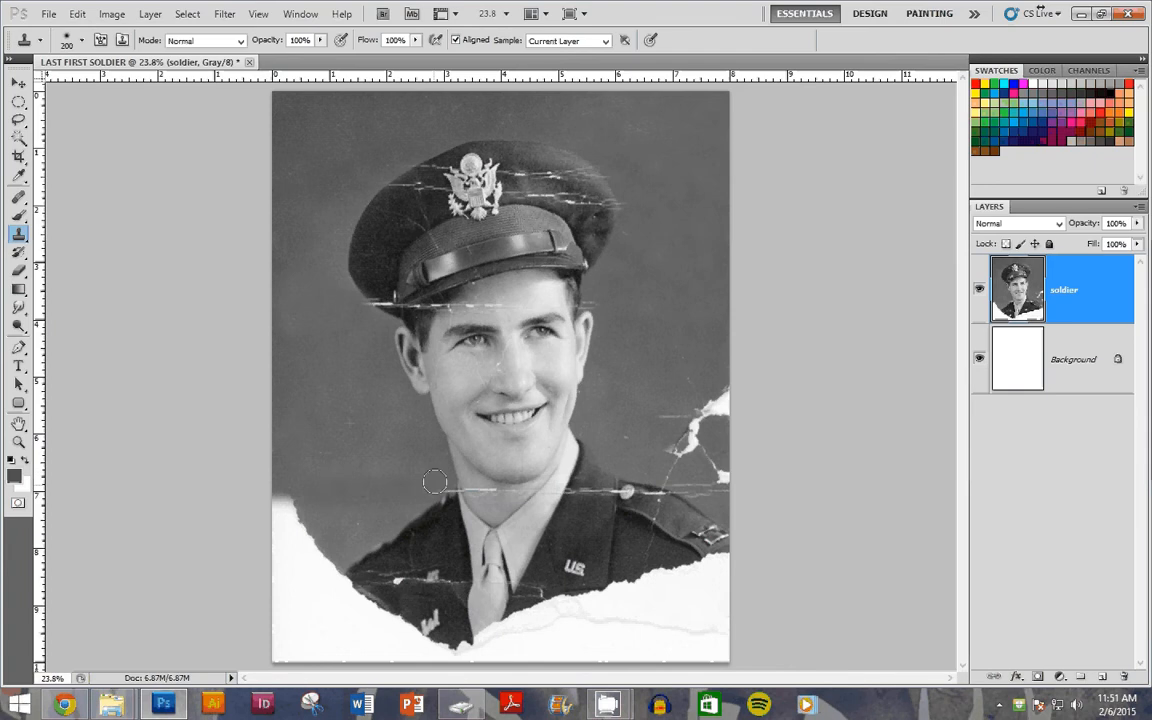
# - Clone clean background over the large white tear in the backdrop above the shoulder at the photo's right edge
pyautogui.keyDown('alt'); pyautogui.click(691, 314); pyautogui.keyUp('alt')
pyautogui.moveTo(706, 408); pyautogui.dragTo(727, 391)
pyautogui.keyDown('alt'); pyautogui.click(697, 306); pyautogui.keyUp('alt')
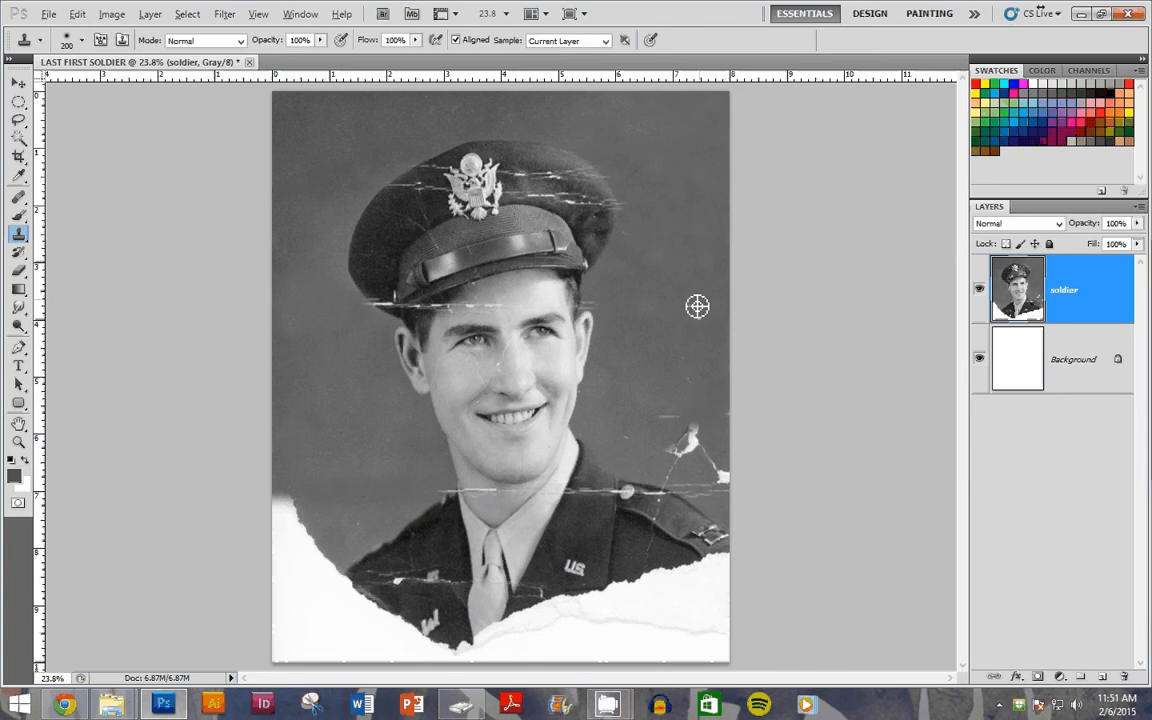
pyautogui.keyDown('alt'); pyautogui.click(676, 324); pyautogui.keyUp('alt')
pyautogui.keyDown('alt'); pyautogui.click(663, 384); pyautogui.keyUp('alt')
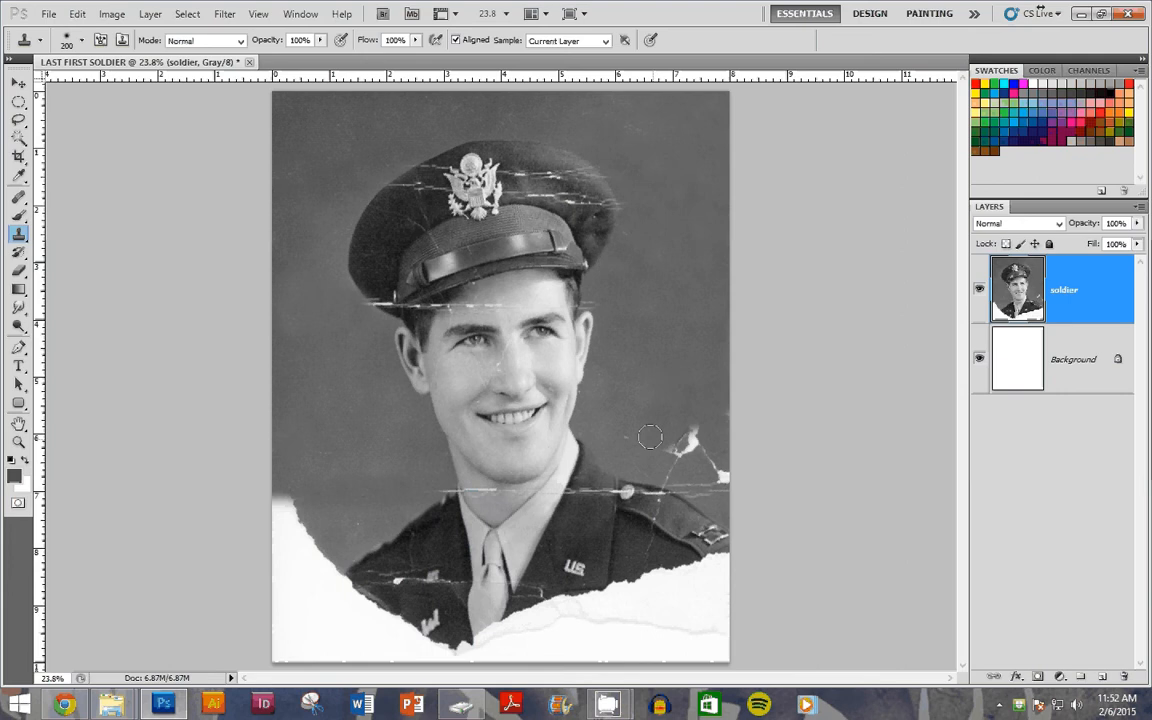
pyautogui.moveTo(686, 442); pyautogui.dragTo(673, 453)
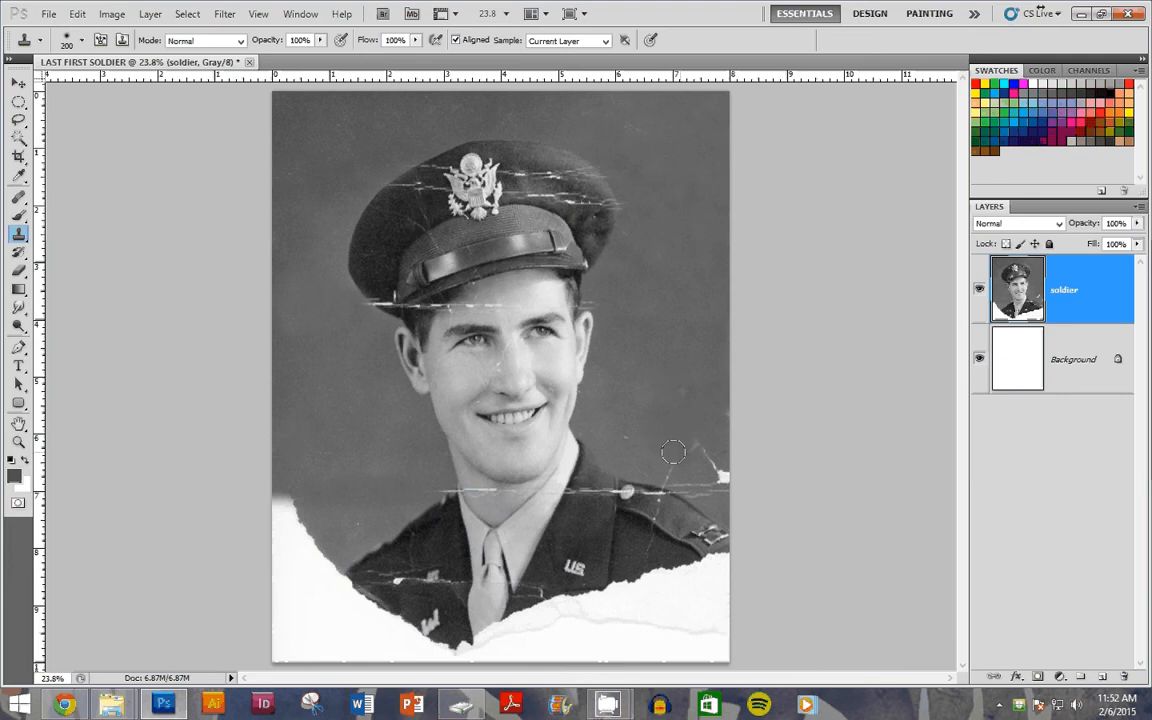
# - Clone background over the remaining crack and crease just above the shoulder at the photo's right edge
pyautogui.keyDown('alt'); pyautogui.click(669, 381); pyautogui.keyUp('alt')
pyautogui.keyDown('alt'); pyautogui.click(664, 337); pyautogui.keyUp('alt')
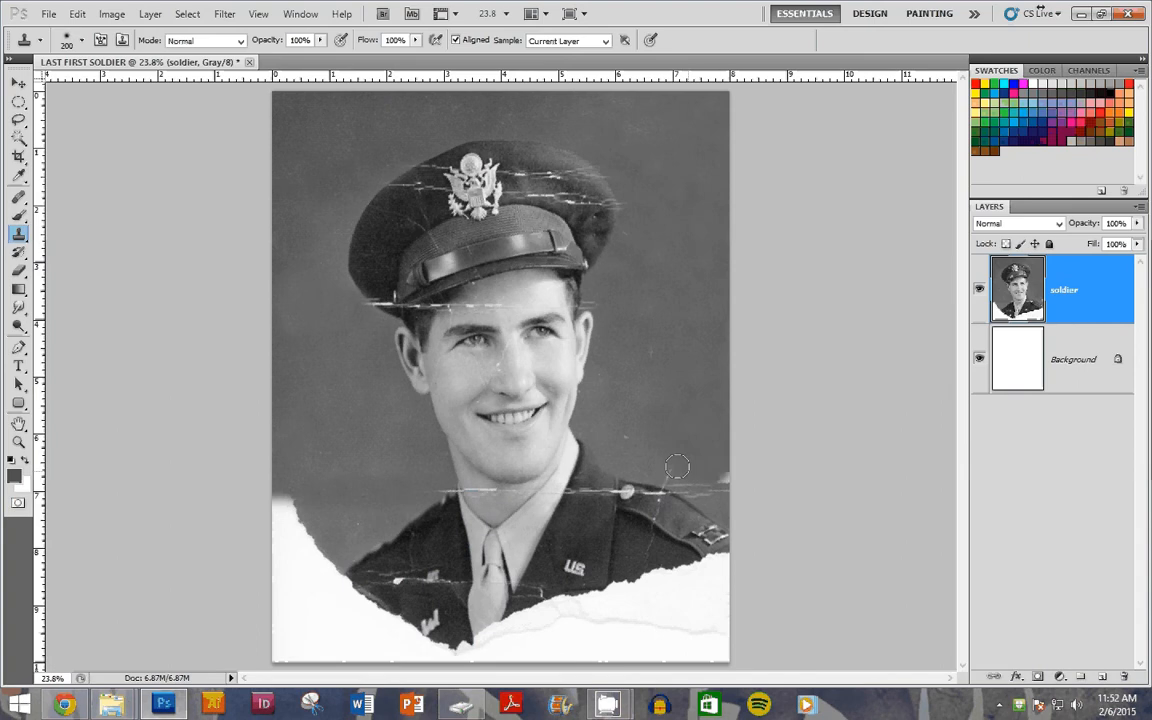
pyautogui.moveTo(725, 479); pyautogui.dragTo(689, 478)
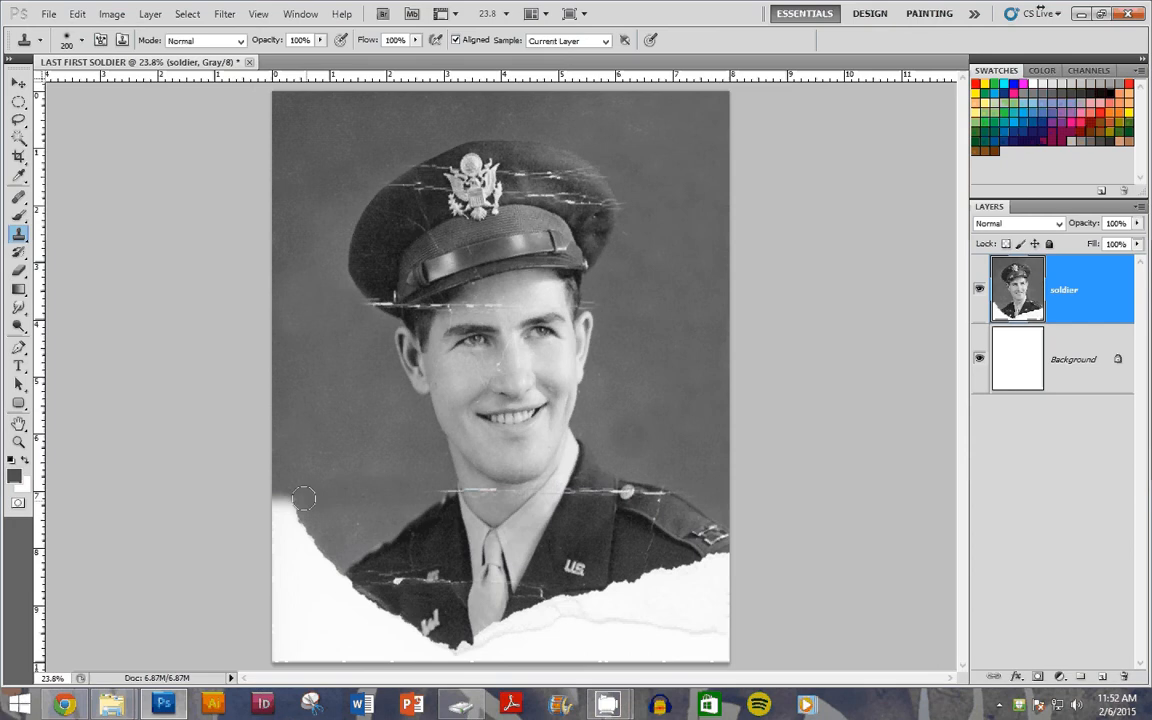
# - Extend the background over the torn lower-left area down to the level of the soldier's shoulder by cloning clean backdrop
pyautogui.keyDown('alt'); pyautogui.click(355, 432); pyautogui.keyUp('alt')
pyautogui.moveTo(304, 498)
pyautogui.mouseDown()
pyautogui.moveTo(283, 510)
pyautogui.moveTo(279, 532)
pyautogui.moveTo(307, 535)
pyautogui.moveTo(285, 550)
pyautogui.moveTo(318, 563)
pyautogui.moveTo(282, 568)
pyautogui.mouseUp()
pyautogui.keyDown('alt'); pyautogui.click(363, 522); pyautogui.keyUp('alt')
pyautogui.keyDown('alt'); pyautogui.click(352, 435); pyautogui.keyUp('alt')
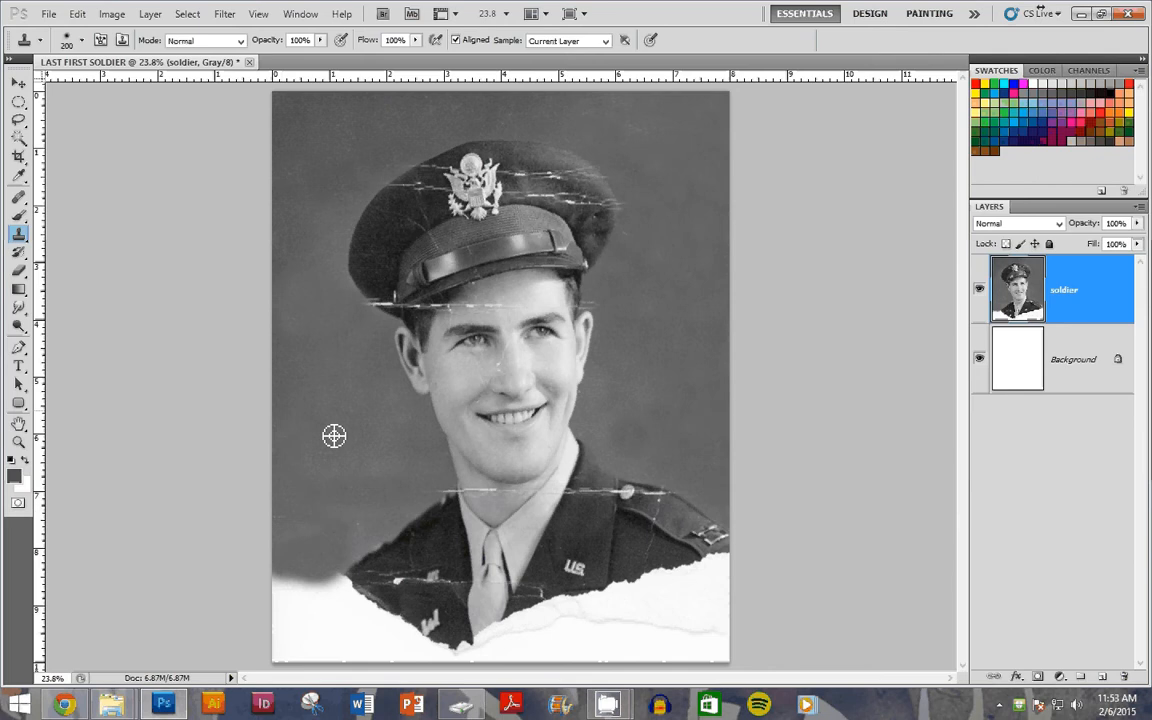
# - Clone background down the left side of the torn lower-left corner as far as the photo's bottom edge
pyautogui.keyDown('alt'); pyautogui.click(326, 525); pyautogui.keyUp('alt')
pyautogui.moveTo(284, 567)
pyautogui.mouseDown()
pyautogui.moveTo(297, 506)
pyautogui.moveTo(280, 655)
pyautogui.mouseUp()
pyautogui.keyDown('alt'); pyautogui.click(296, 507); pyautogui.keyUp('alt')
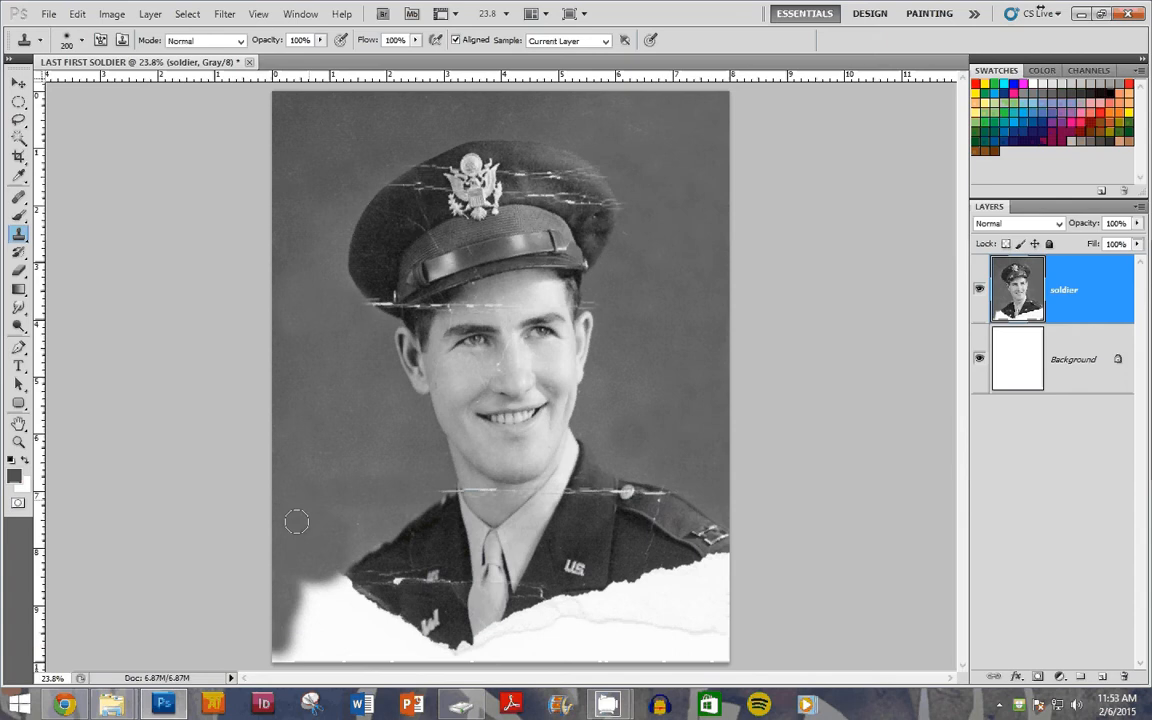
pyautogui.keyDown('alt'); pyautogui.click(297, 520); pyautogui.keyUp('alt')
pyautogui.moveTo(305, 586); pyautogui.dragTo(290, 647)
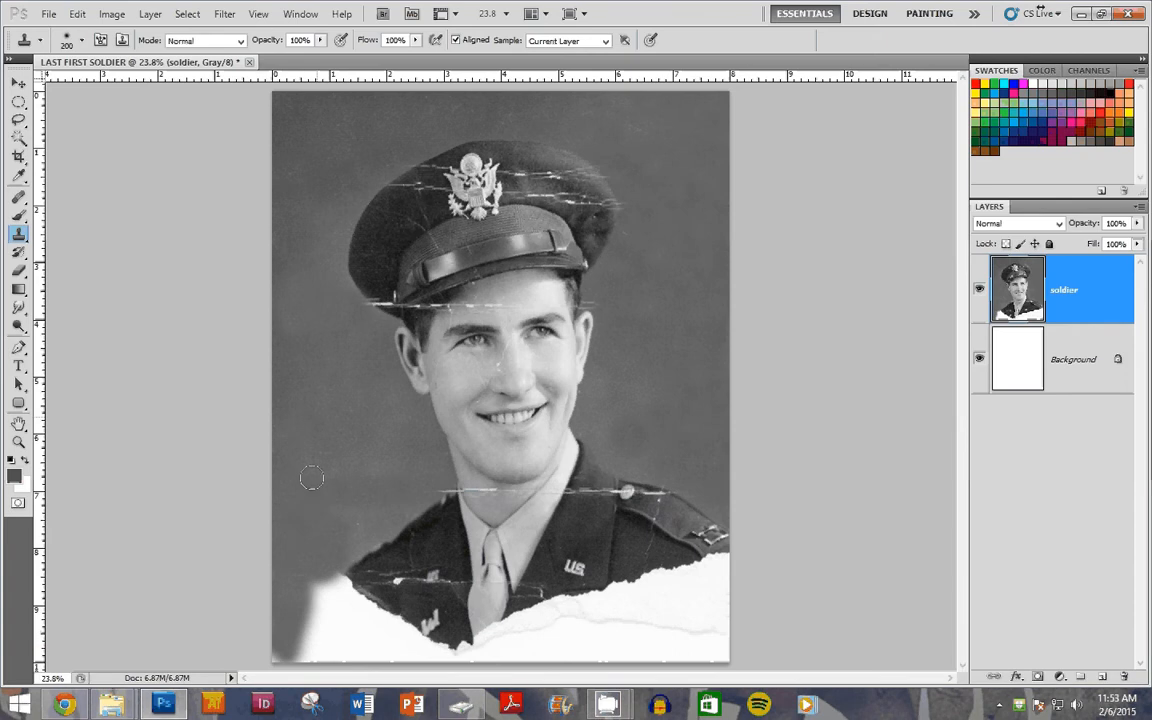
pyautogui.moveTo(307, 587); pyautogui.dragTo(299, 648)
pyautogui.keyDown('alt'); pyautogui.click(311, 422); pyautogui.keyUp('alt')
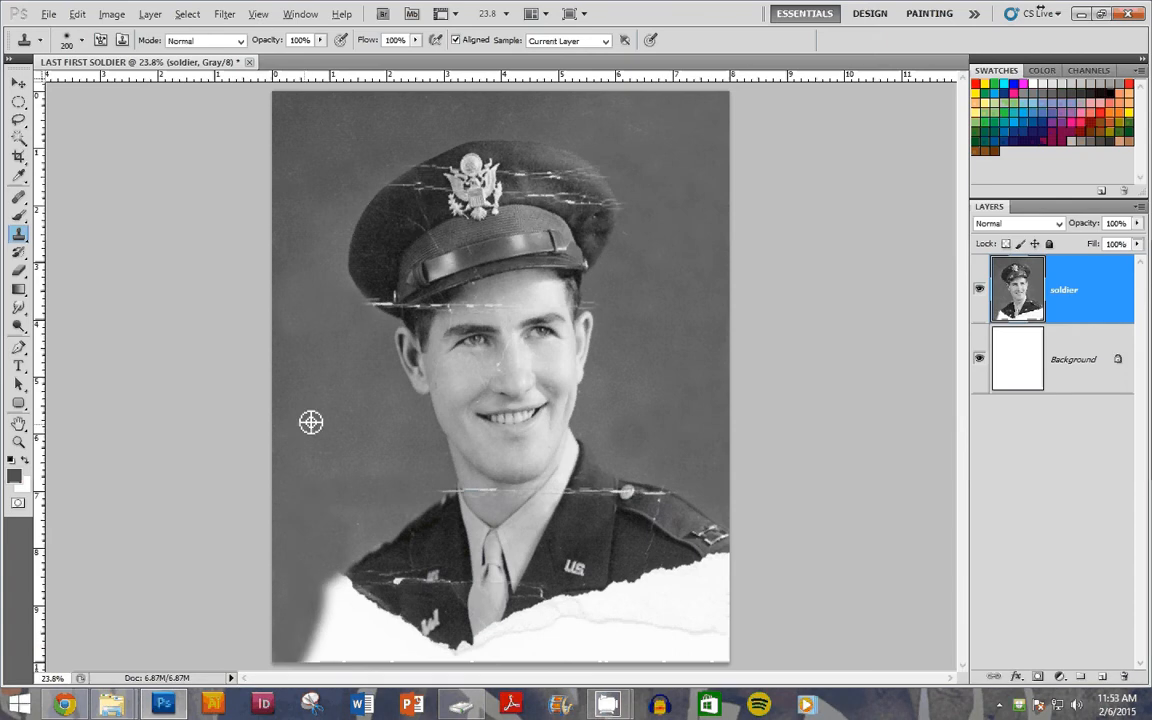
pyautogui.moveTo(288, 545)
pyautogui.mouseDown()
pyautogui.moveTo(321, 591)
pyautogui.moveTo(297, 657)
pyautogui.mouseUp()
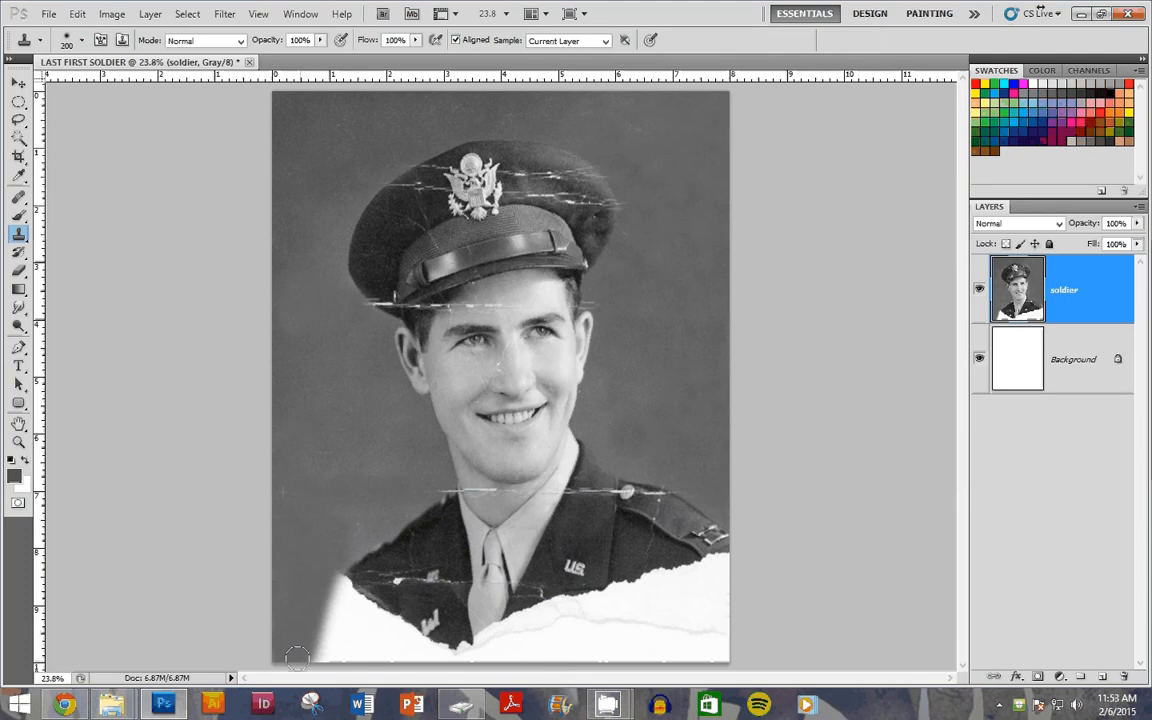
# - Widen the cloned backdrop in the lower-left corner rightward to the torn edge of the sleeve
pyautogui.moveTo(303, 527)
pyautogui.mouseDown()
pyautogui.moveTo(310, 648)
pyautogui.moveTo(327, 575)
pyautogui.moveTo(307, 659)
pyautogui.mouseUp()
pyautogui.keyDown('alt'); pyautogui.click(329, 438); pyautogui.keyUp('alt')
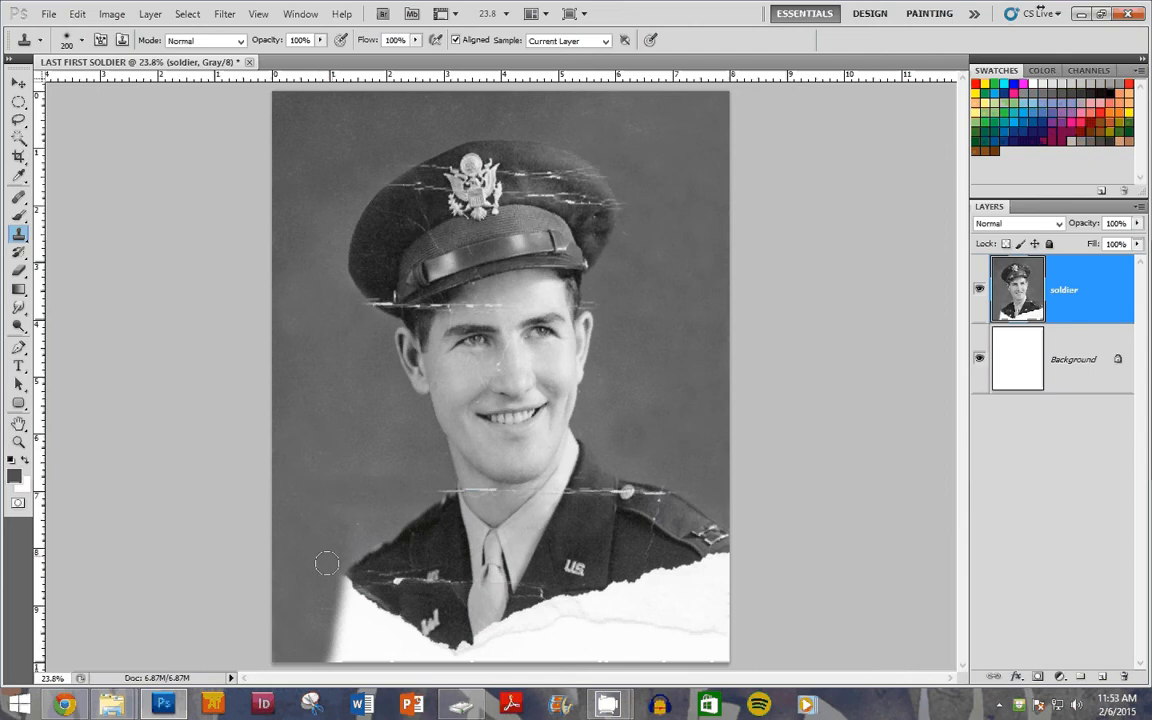
pyautogui.moveTo(318, 625); pyautogui.dragTo(308, 591)
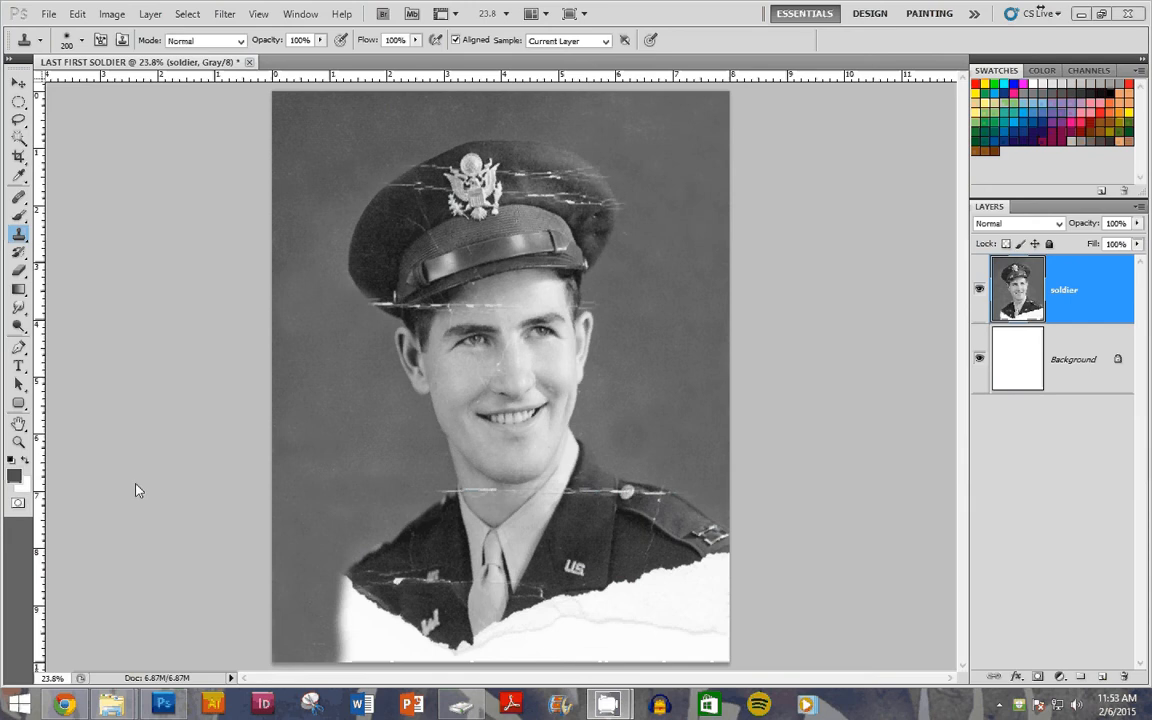
# - Reduce the Clone Stamp brush size to 67 px for close work on the cap's creases
pyautogui.click(21, 446)
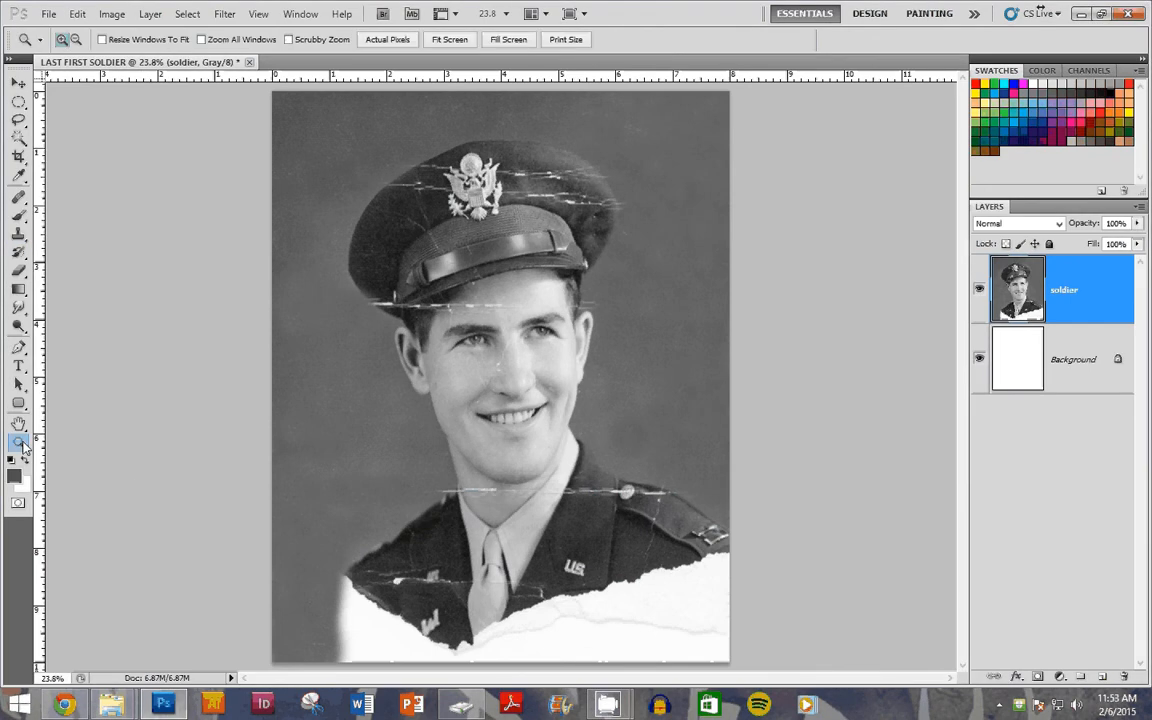
pyautogui.moveTo(407, 126); pyautogui.dragTo(633, 273)
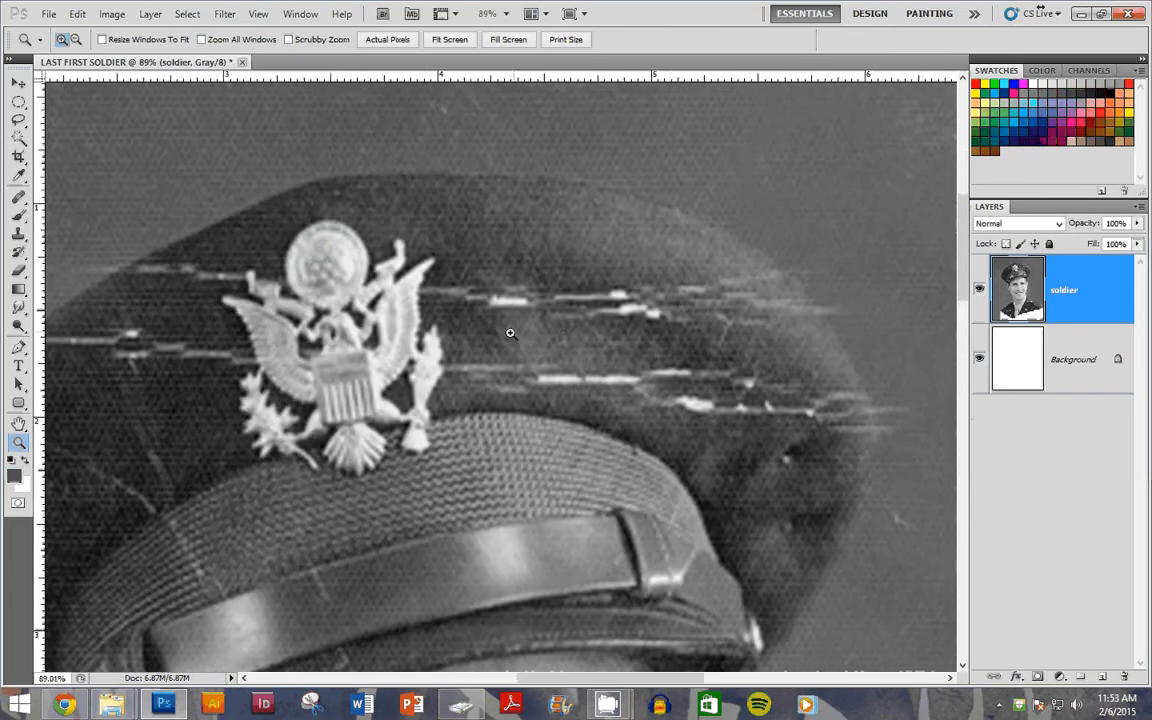
pyautogui.click(510, 333)
pyautogui.click(19, 236)
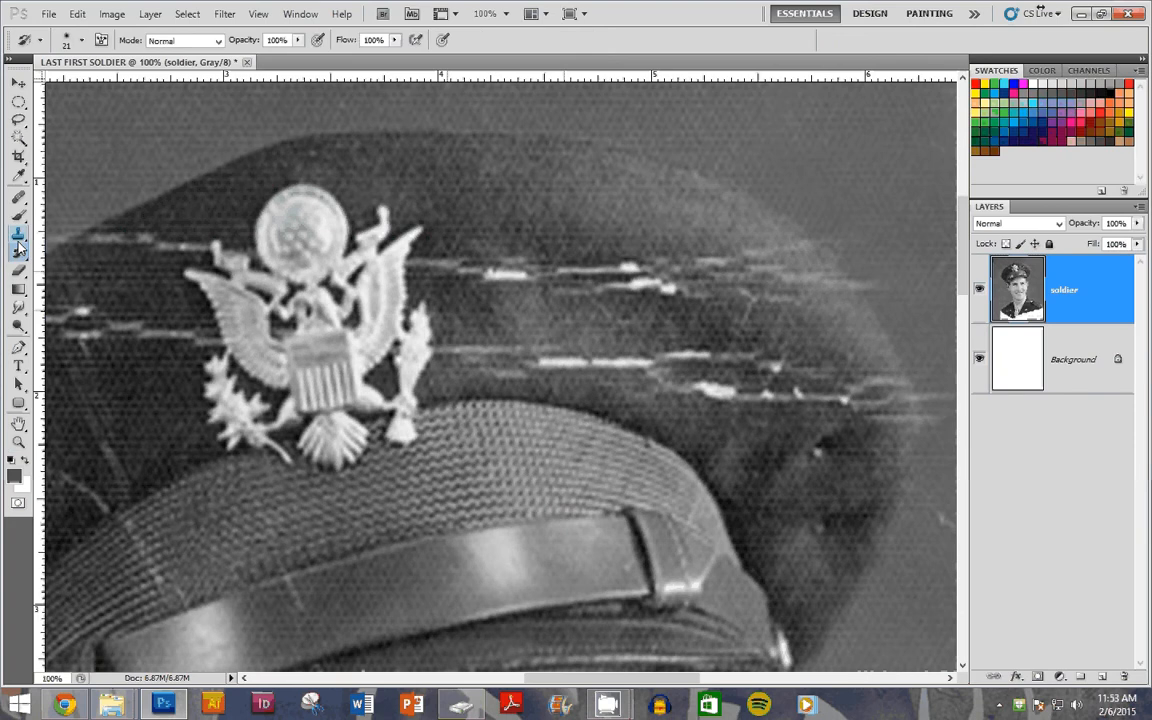
pyautogui.click(19, 239)
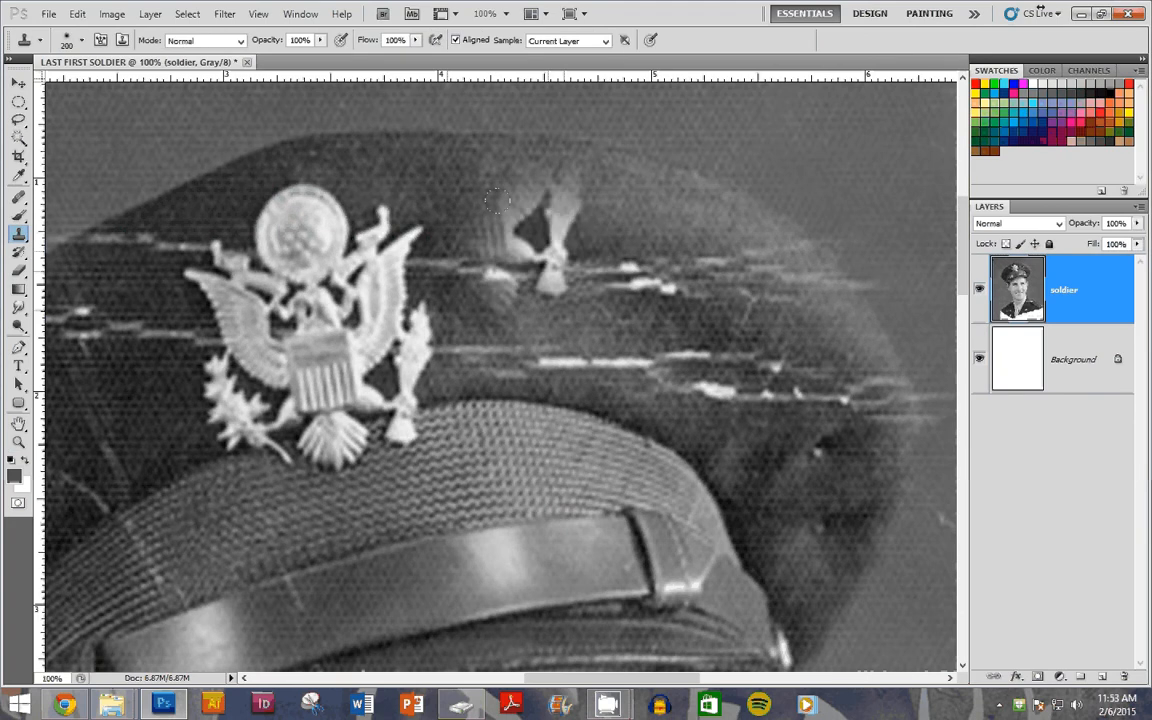
pyautogui.press('[')
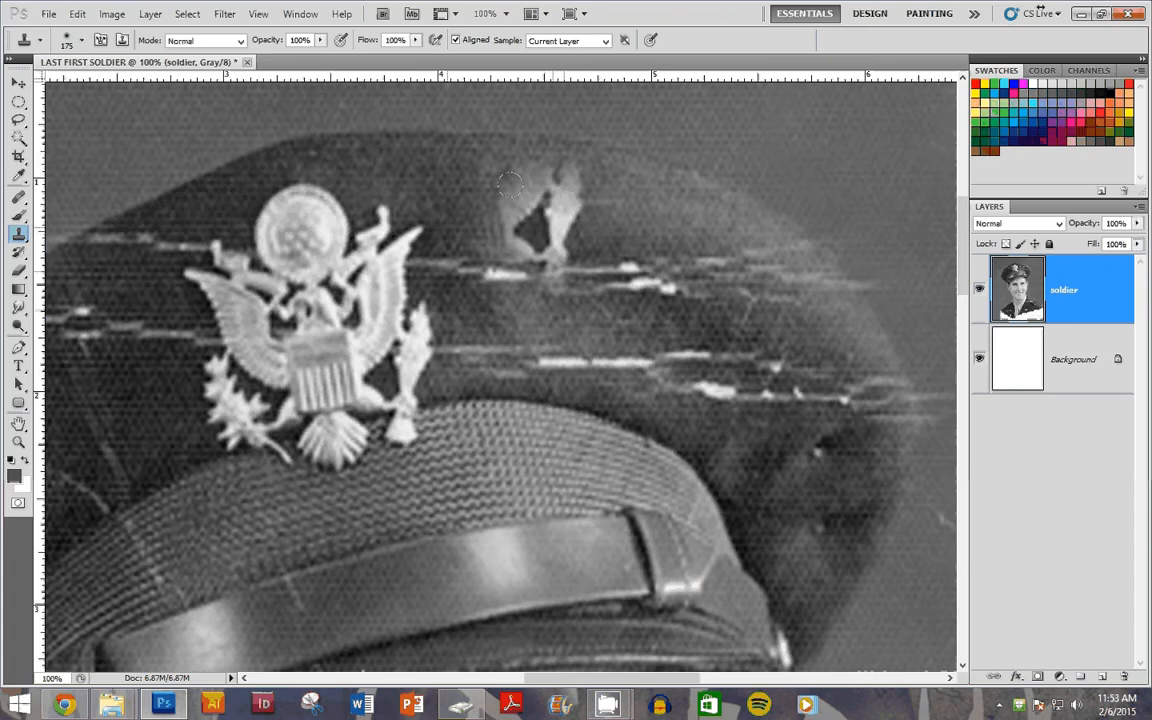
pyautogui.click(82, 42)
pyautogui.moveTo(135, 88); pyautogui.dragTo(77, 85)
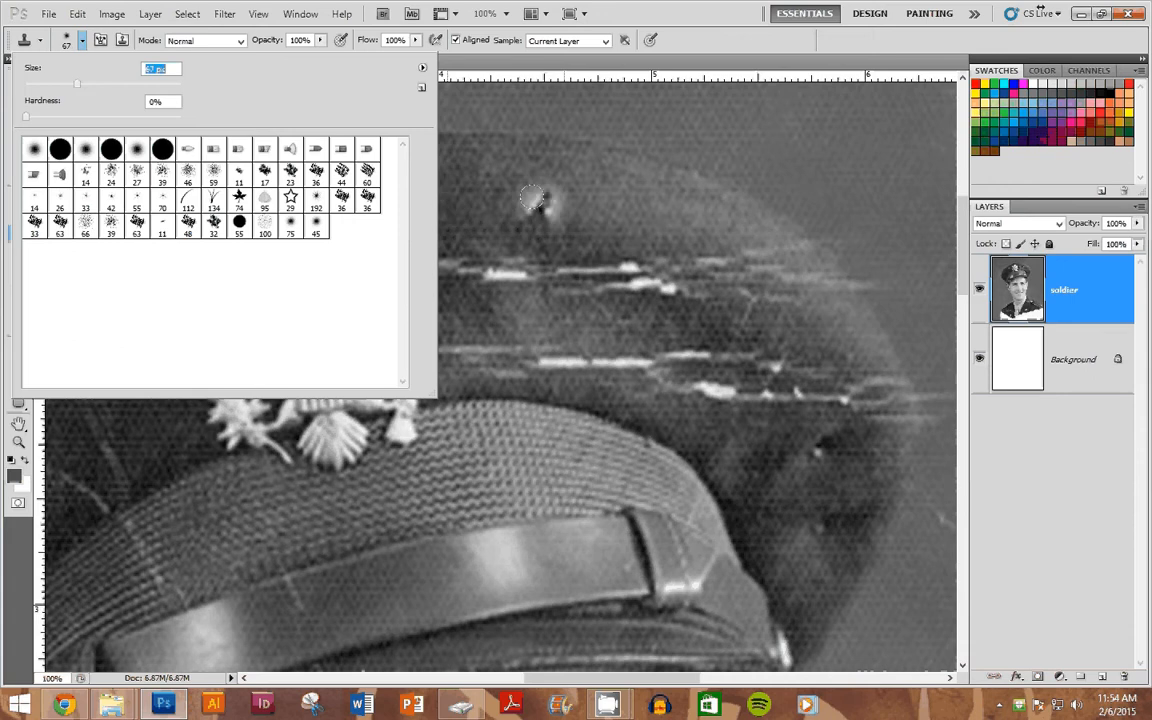
pyautogui.click(531, 198)
pyautogui.click(83, 43)
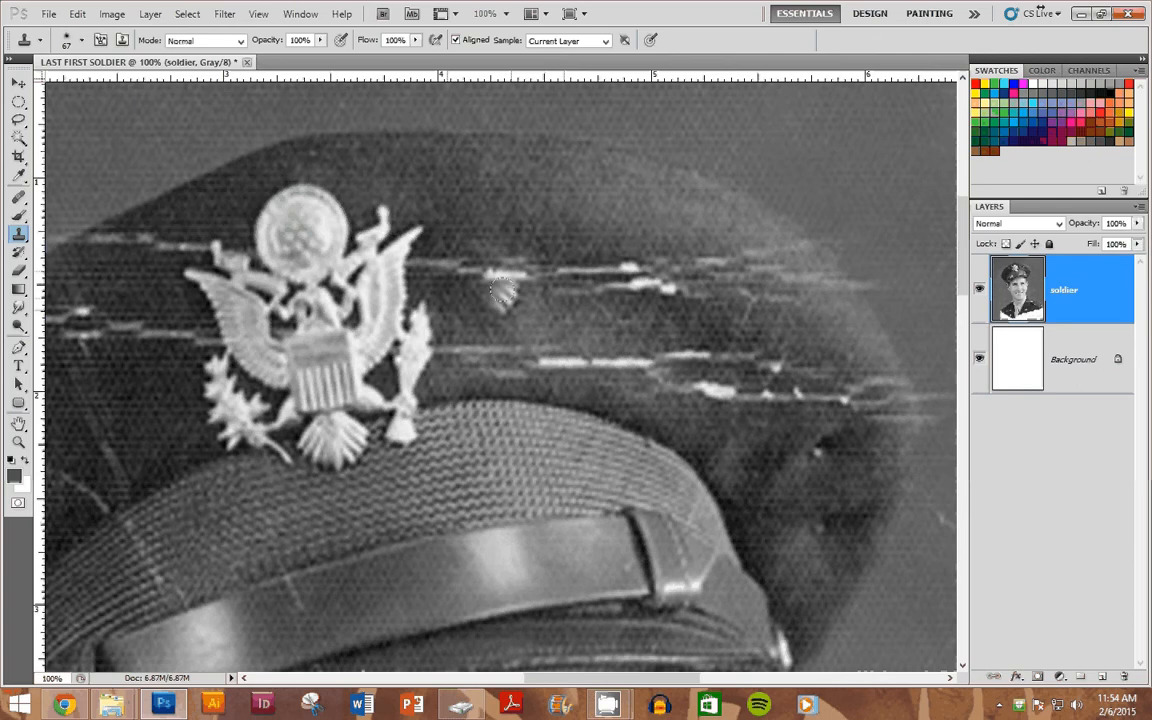
# - Reduce the brush to 50 px and clone cap fabric over the upper crease to the right of the eagle badge
pyautogui.press('[')
pyautogui.press('[')
pyautogui.press(']')
pyautogui.press(']')
pyautogui.press(']')
pyautogui.press('[')
pyautogui.press('[')
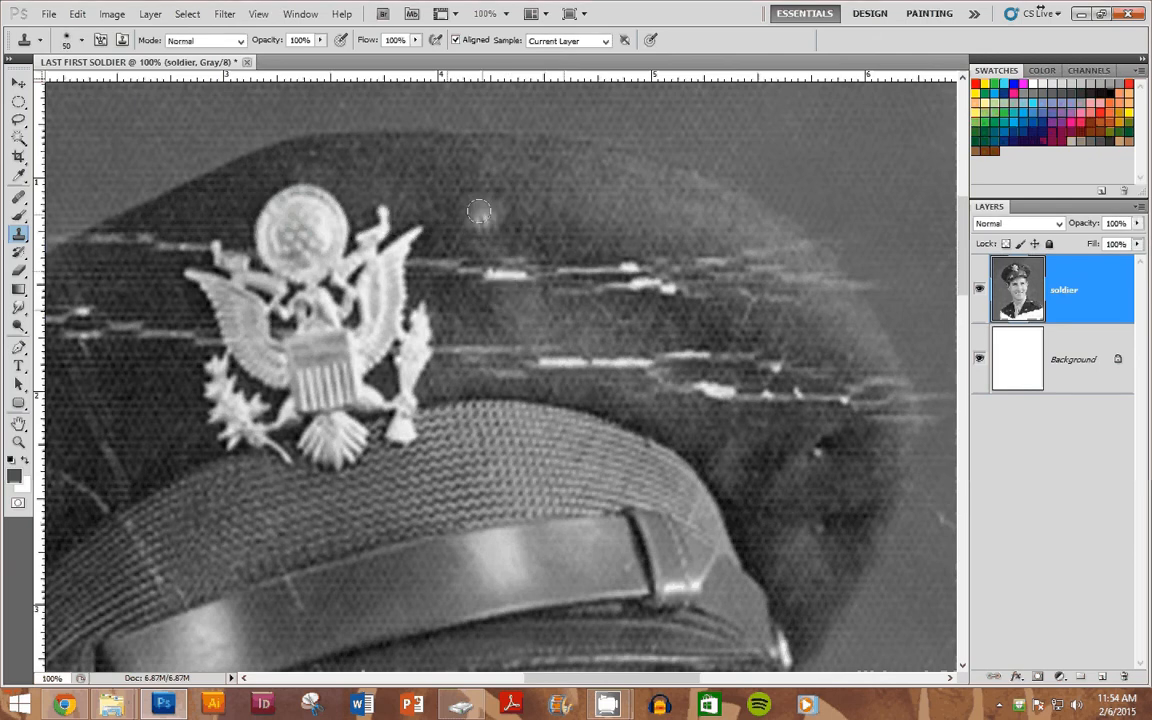
pyautogui.moveTo(456, 256); pyautogui.dragTo(558, 268)
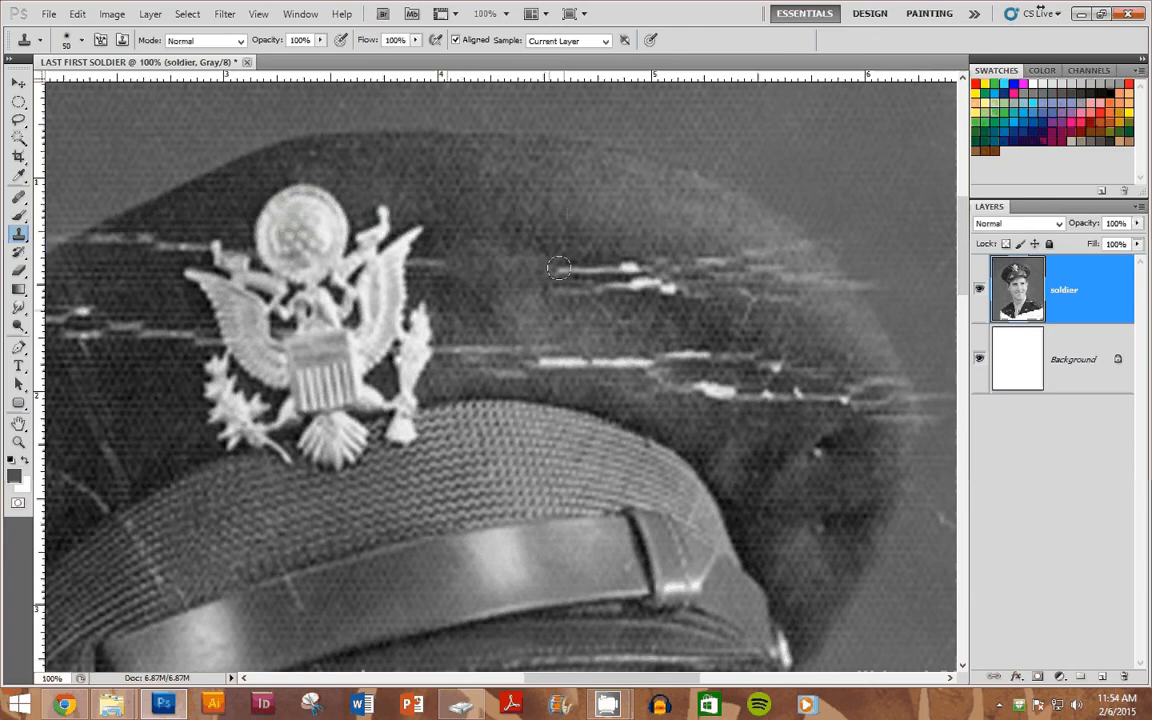
pyautogui.keyDown('alt'); pyautogui.click(482, 224); pyautogui.keyUp('alt')
pyautogui.moveTo(440, 262); pyautogui.dragTo(416, 262)
pyautogui.moveTo(565, 262)
pyautogui.mouseDown()
pyautogui.moveTo(585, 277)
pyautogui.moveTo(605, 257)
pyautogui.moveTo(589, 255)
pyautogui.mouseUp()
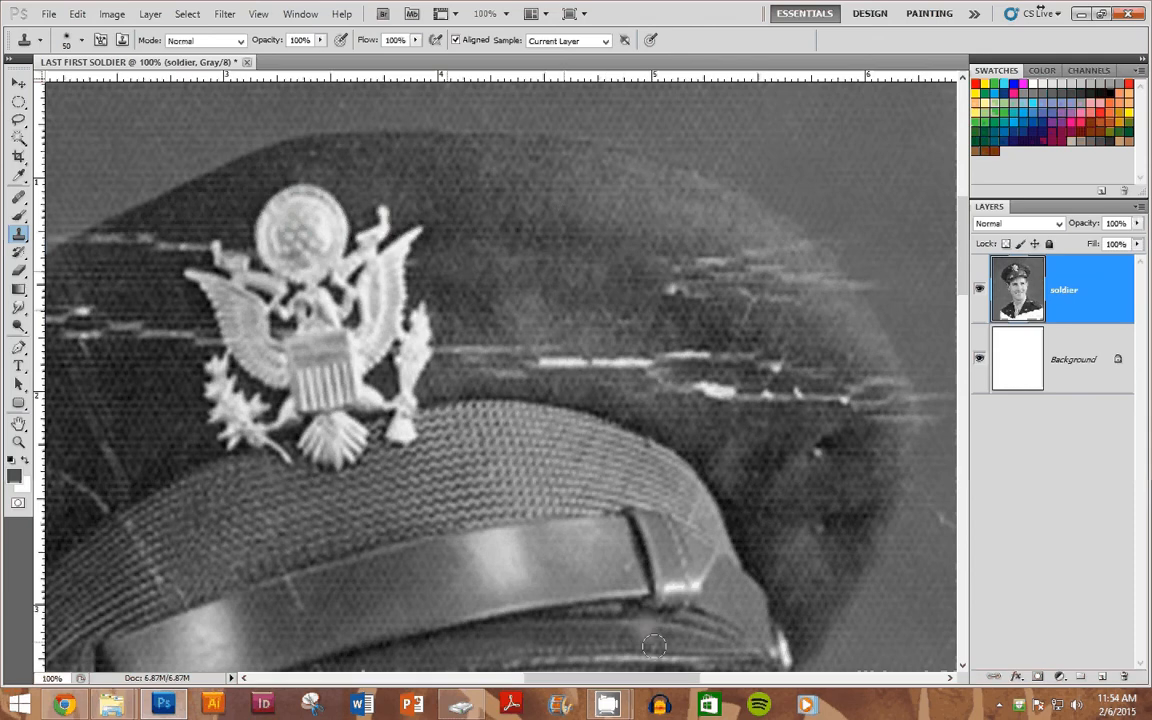
# - Inspect the cap around the eagle badge and the damage on the face below the visor
pyautogui.moveTo(650, 679); pyautogui.dragTo(622, 683)
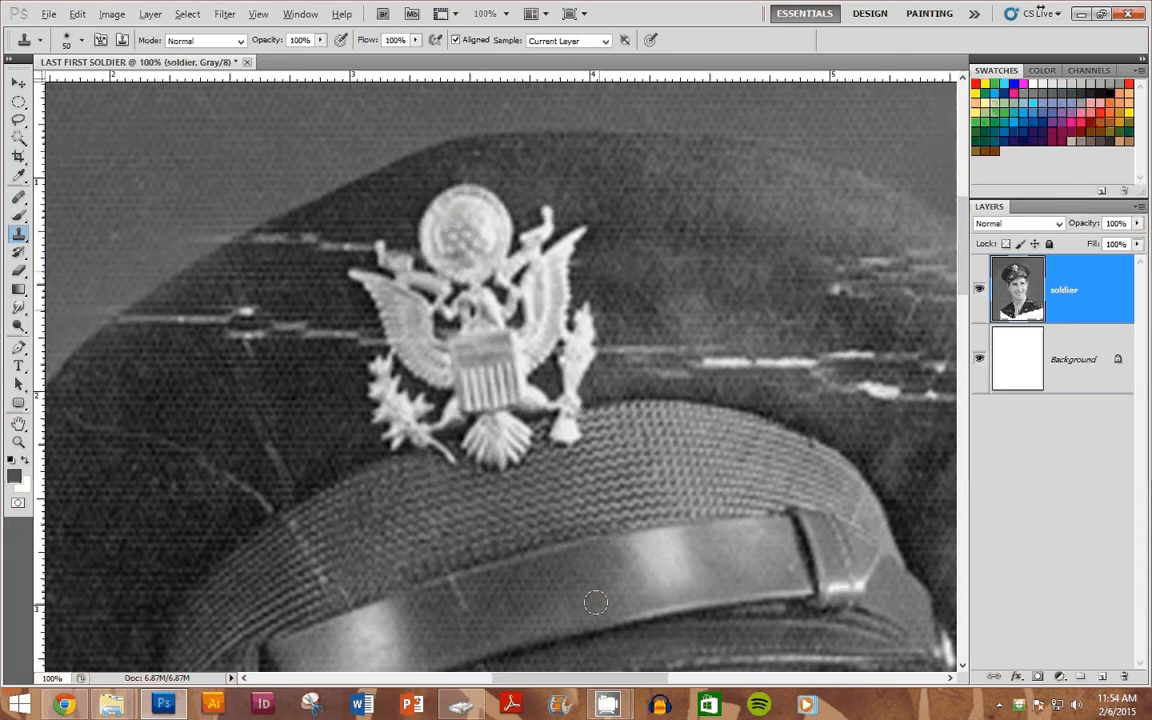
pyautogui.scroll(-1, 595, 601)
pyautogui.scroll(-1, 588, 491)
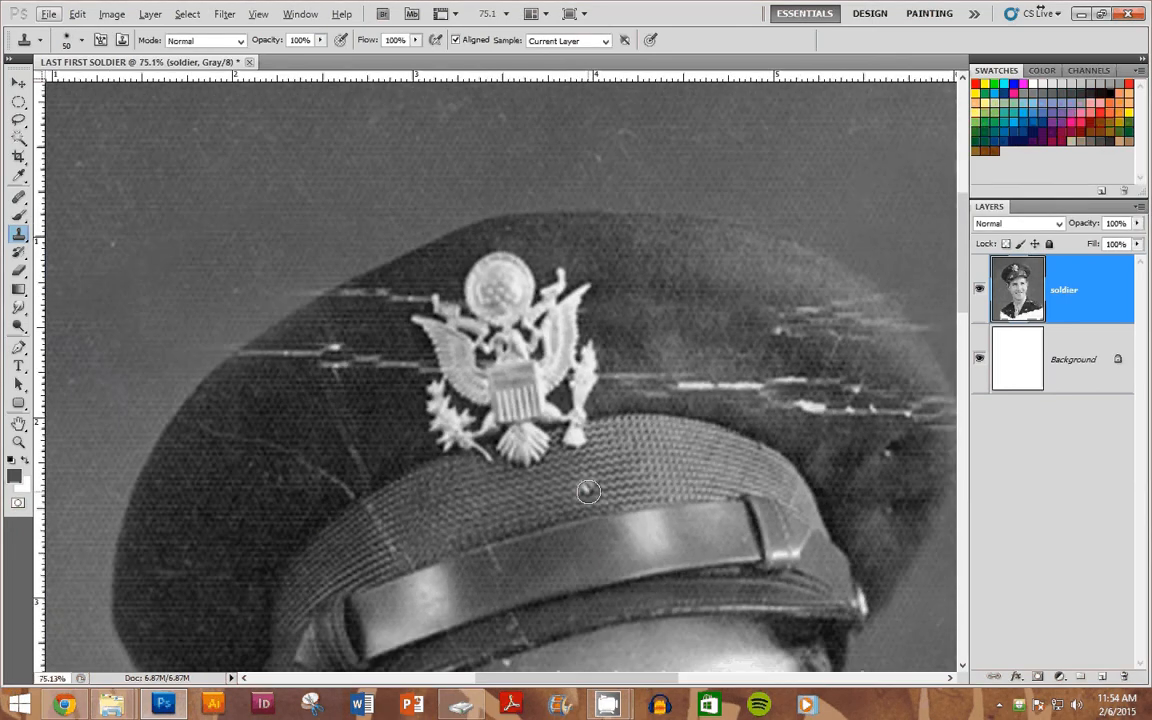
pyautogui.scroll(-2, 588, 491)
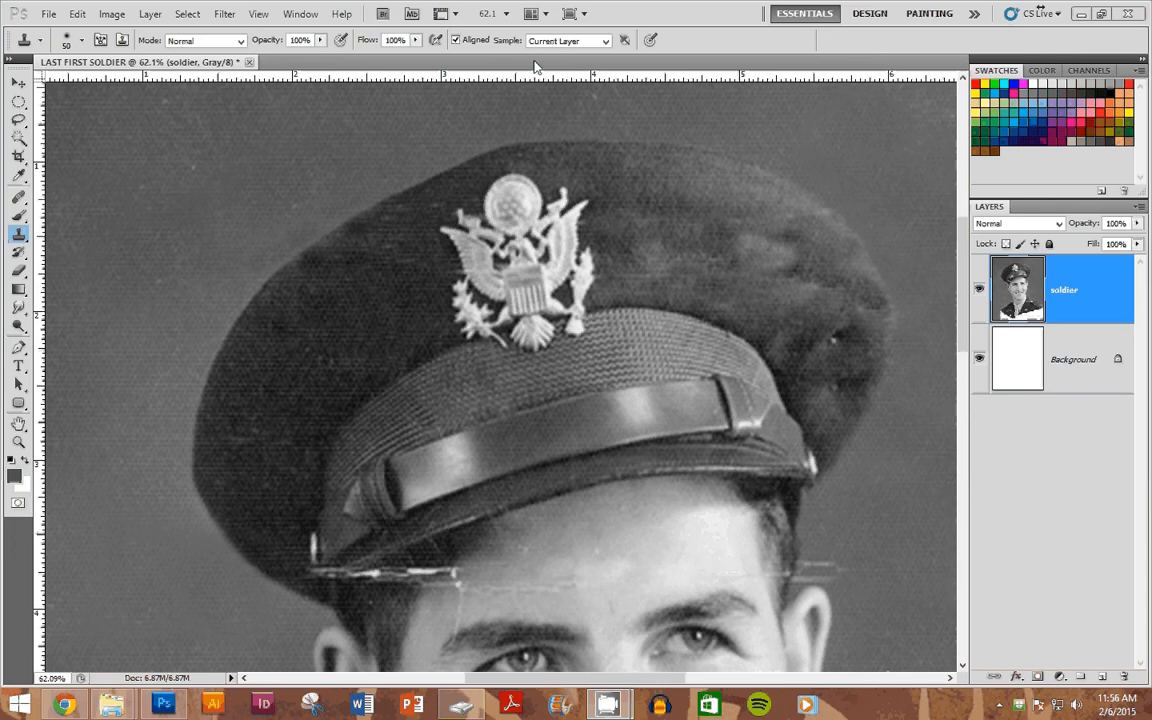
pyautogui.scroll(-1, 590, 373)
pyautogui.scroll(-2, 590, 373)
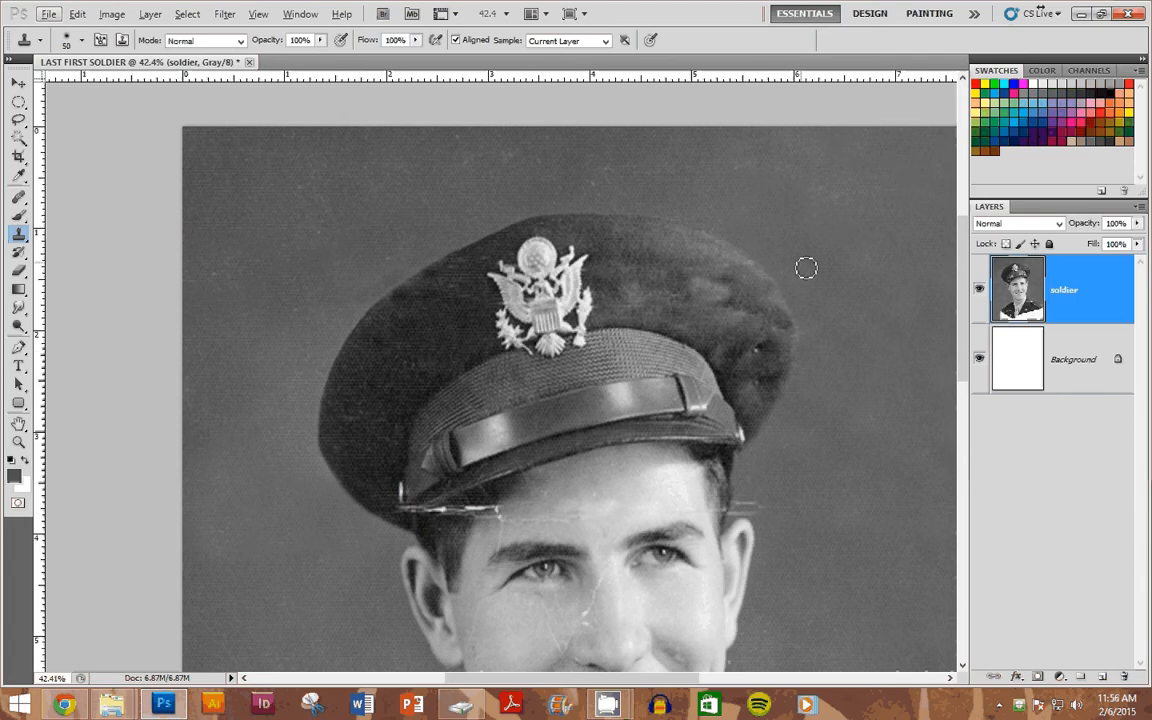
pyautogui.scroll(-2, 656, 443)
pyautogui.scroll(-3, 656, 443)
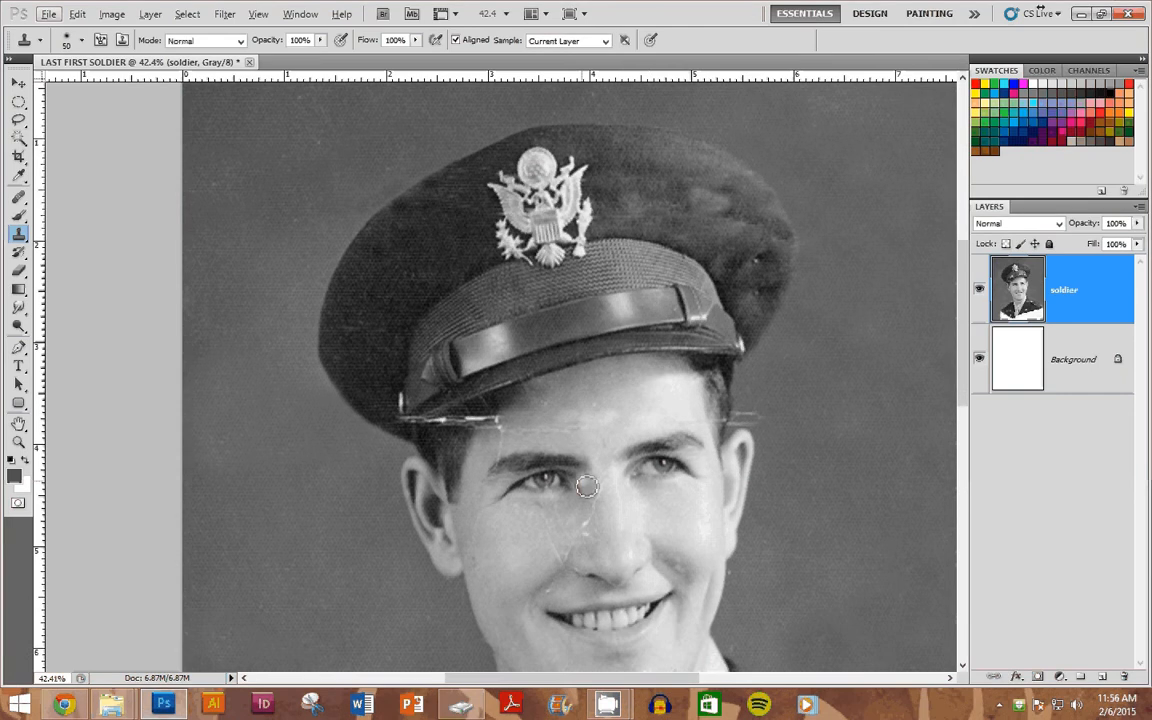
# - Clone smooth skin over the crease across the middle of the forehead with the 50 px Clone Stamp brush
pyautogui.press('z')
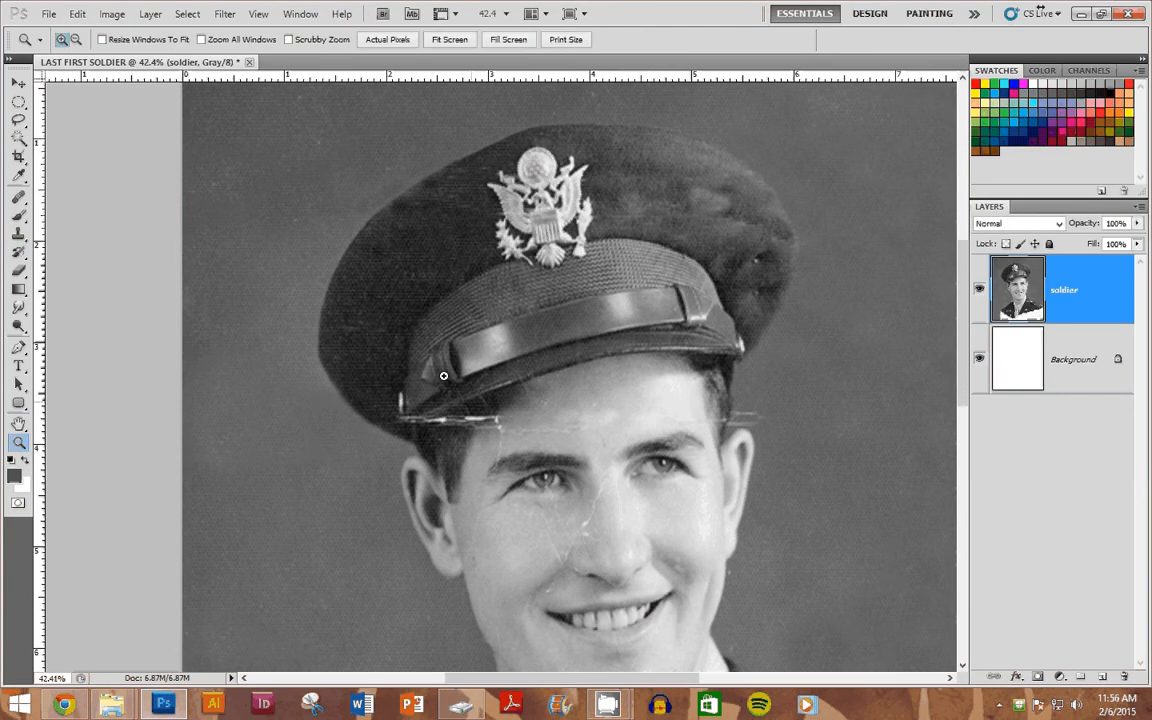
pyautogui.moveTo(343, 310); pyautogui.dragTo(780, 493)
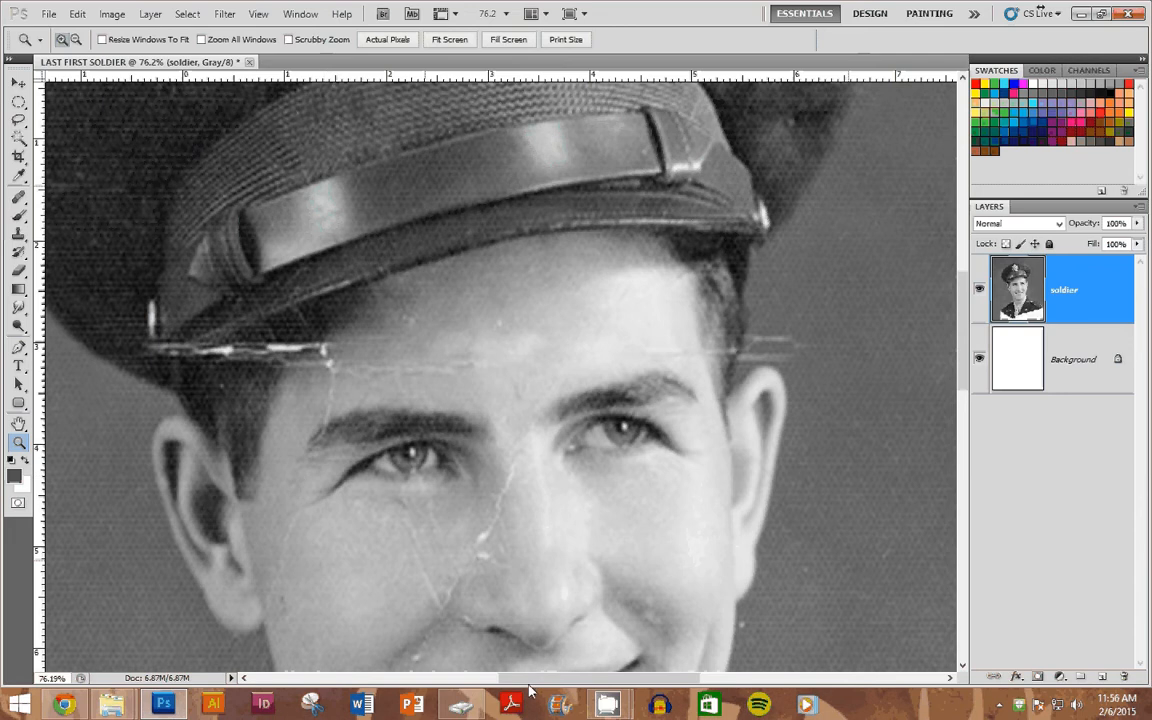
pyautogui.moveTo(529, 684); pyautogui.dragTo(499, 684)
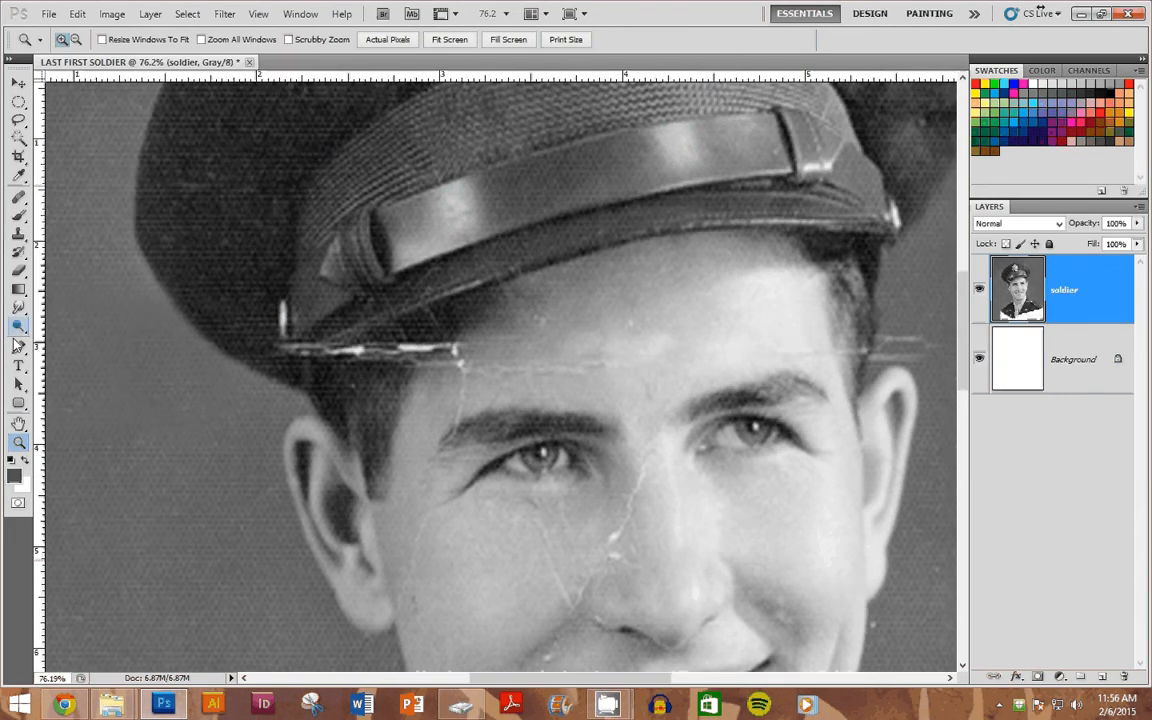
pyautogui.click(18, 232)
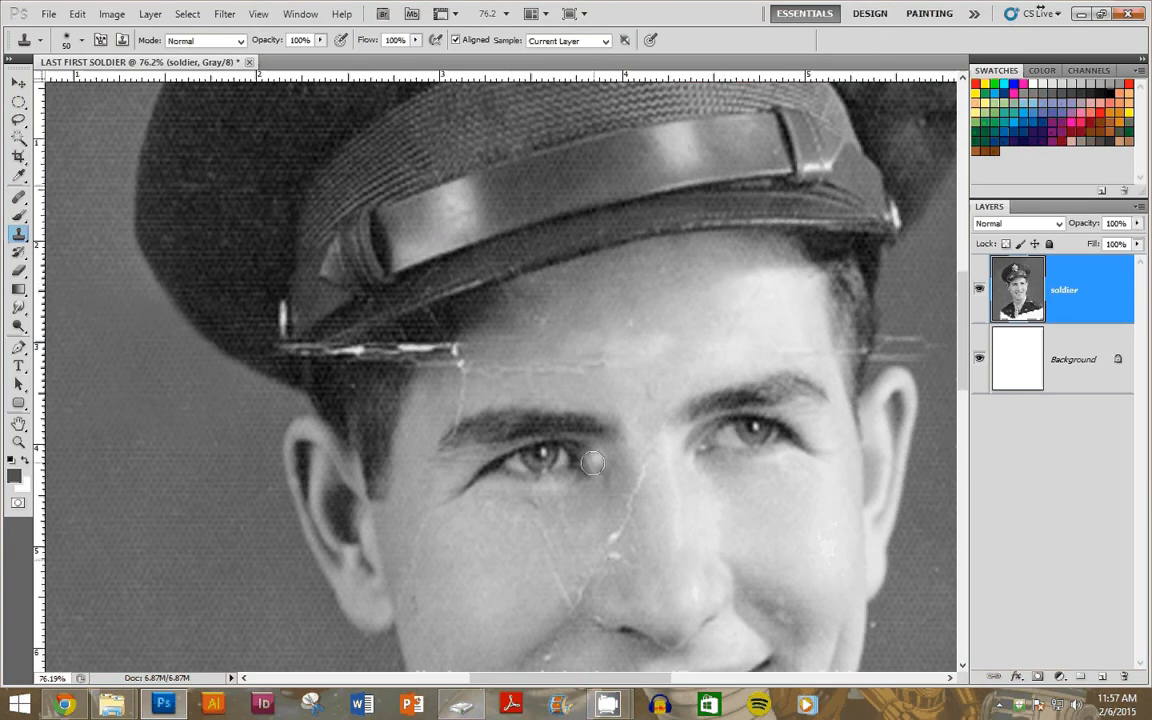
pyautogui.click(594, 341)
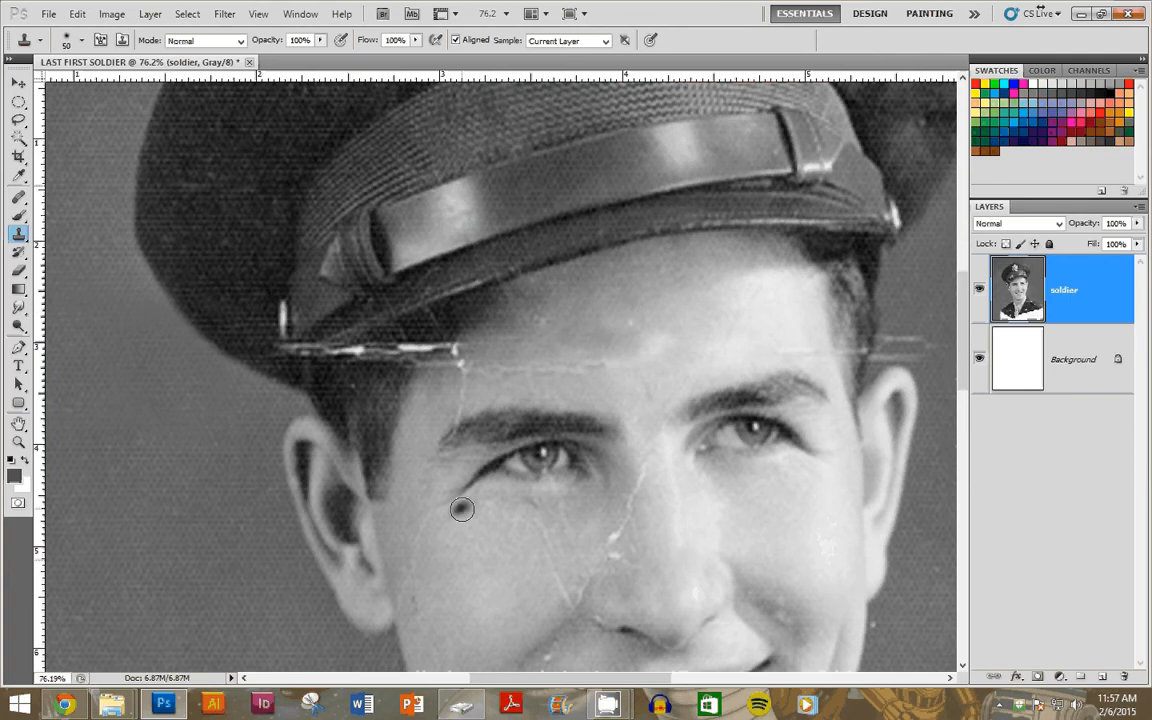
pyautogui.keyDown('alt'); pyautogui.click(705, 316); pyautogui.keyUp('alt')
pyautogui.click(629, 325)
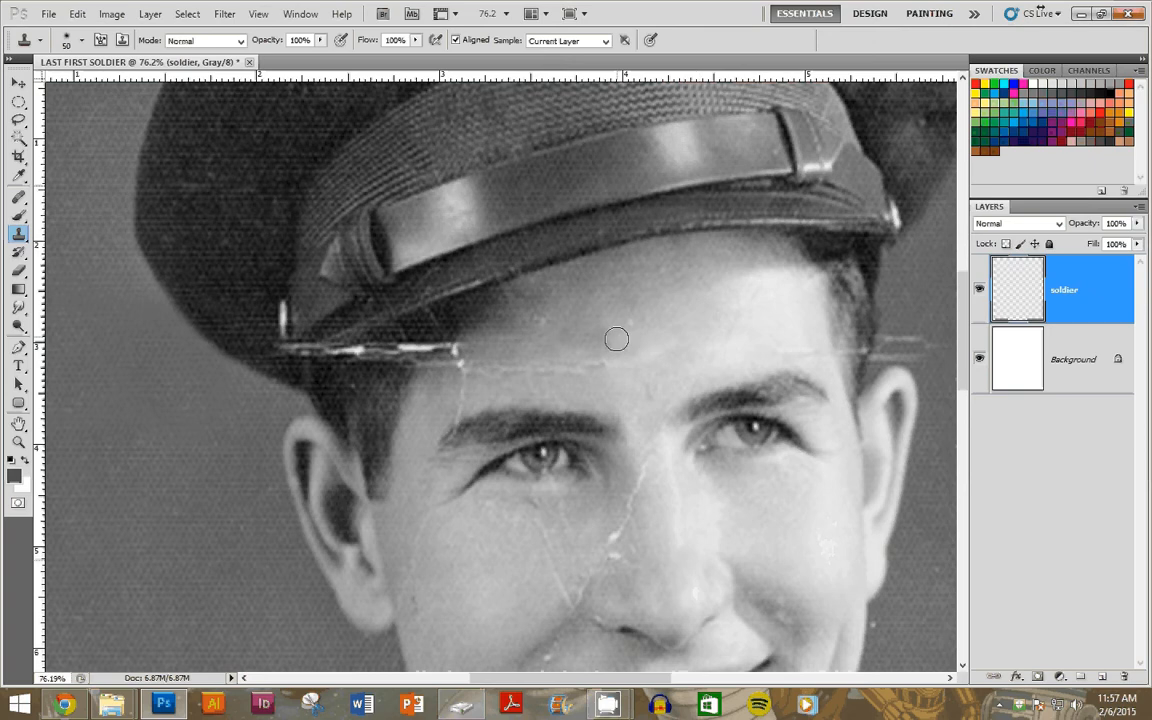
pyautogui.moveTo(631, 331); pyautogui.dragTo(579, 346)
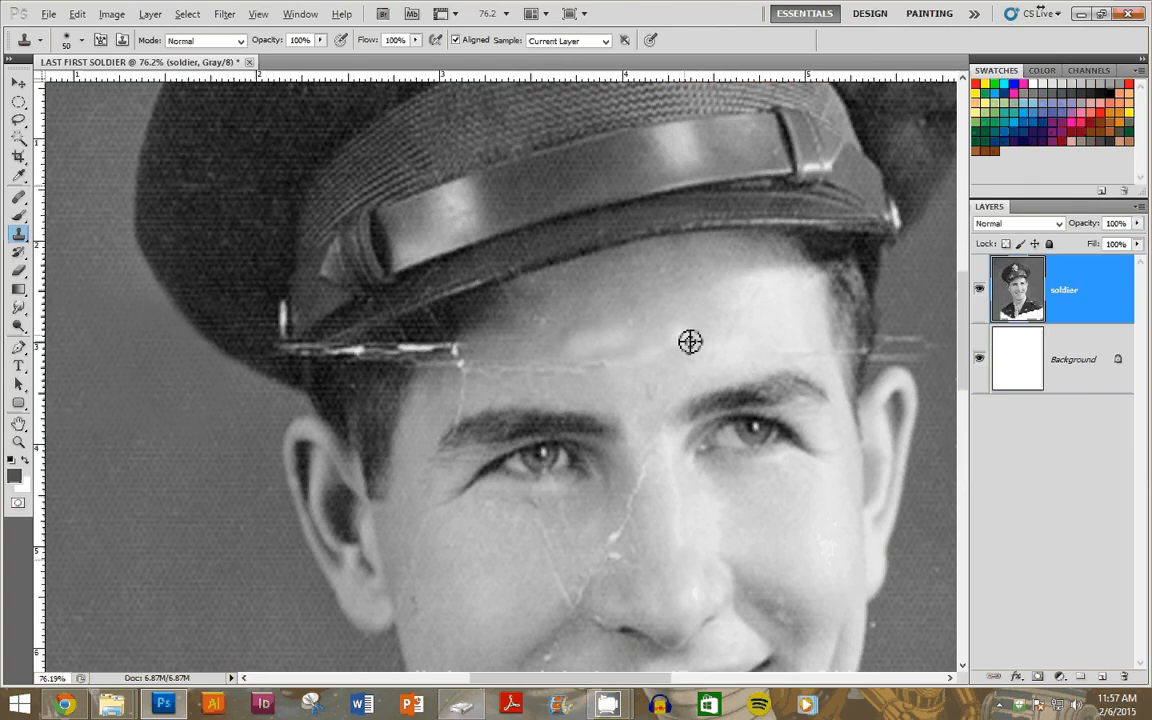
pyautogui.keyDown('alt'); pyautogui.click(690, 341); pyautogui.keyUp('alt')
pyautogui.click(765, 312)
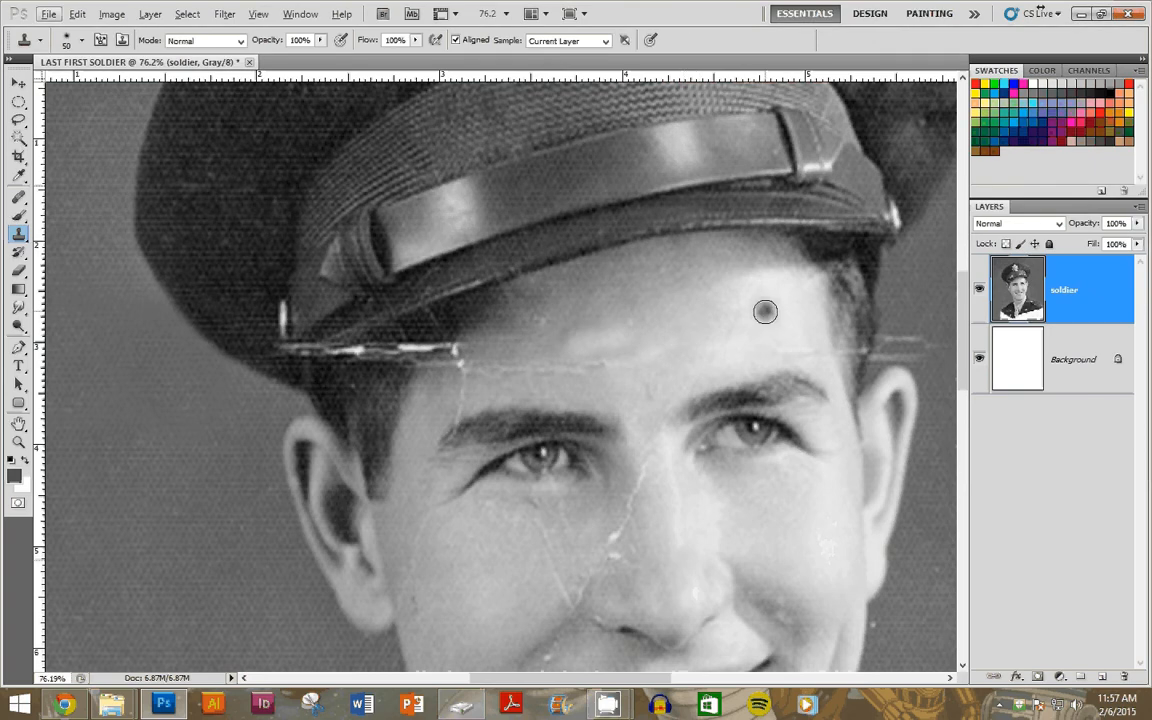
pyautogui.hotkey('ctrl', 'z')
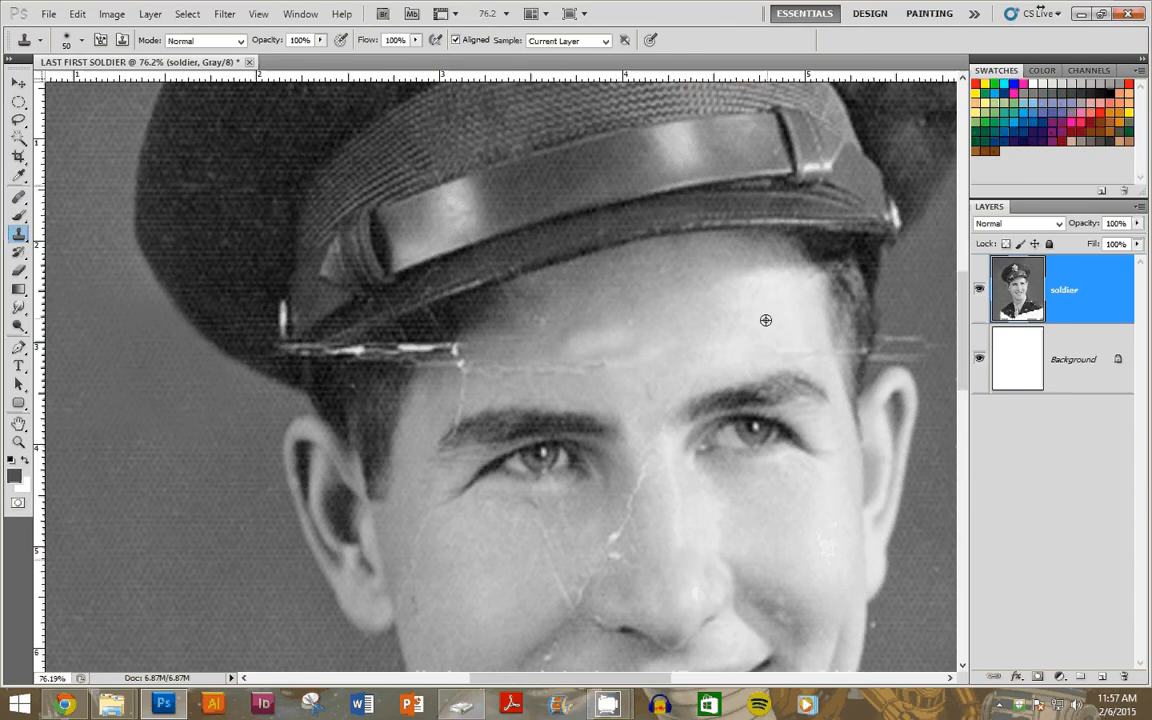
pyautogui.keyDown('alt'); pyautogui.click(765, 320); pyautogui.keyUp('alt')
pyautogui.moveTo(543, 350)
pyautogui.mouseDown()
pyautogui.moveTo(503, 348)
pyautogui.moveTo(560, 342)
pyautogui.mouseUp()
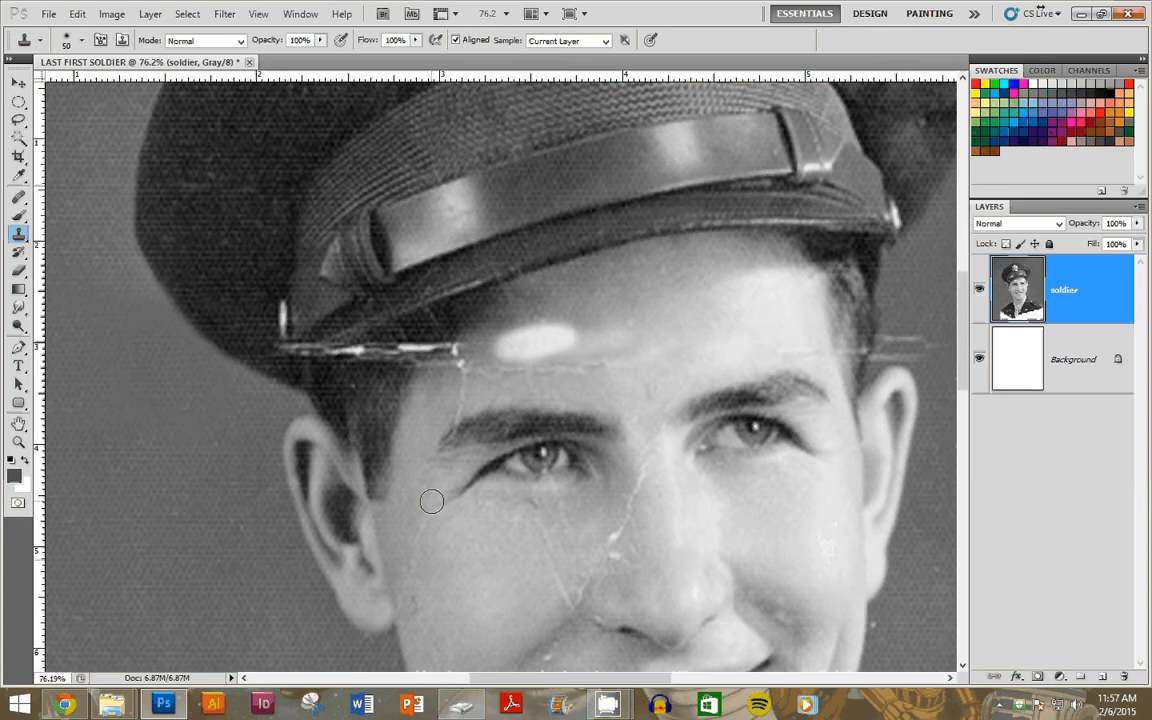
pyautogui.hotkey('ctrl', 'z')
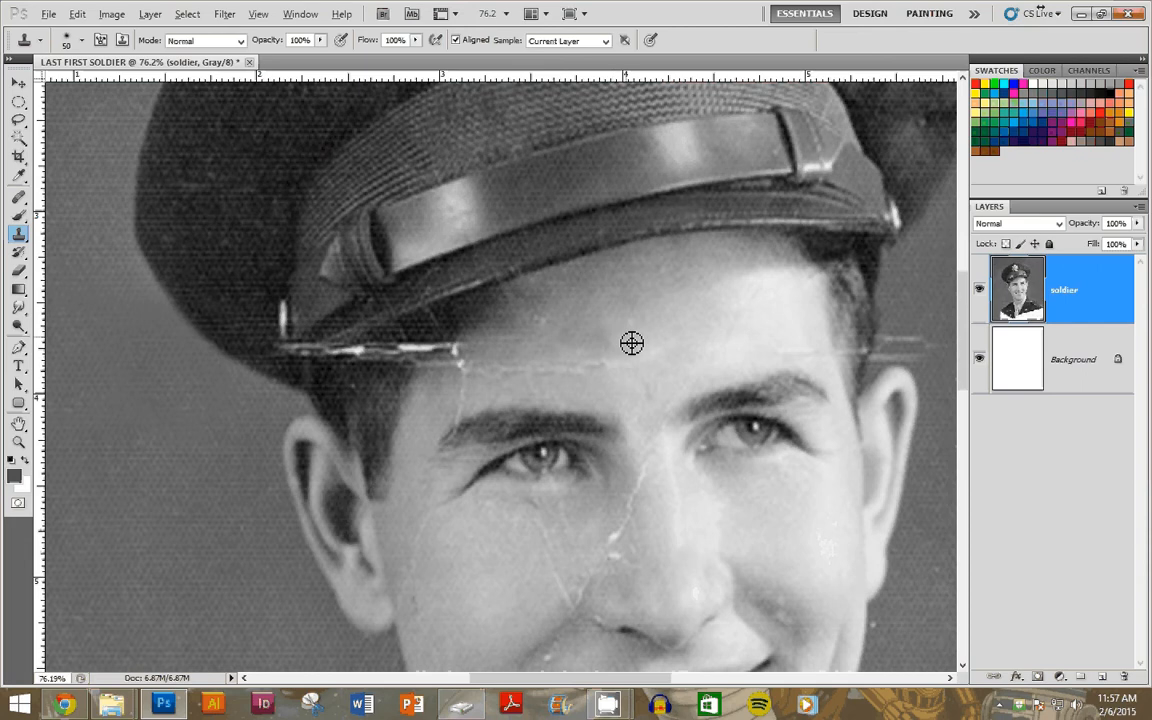
# - Clone matching skin along the forehead crease from the centre to above the left-hand eyebrow
pyautogui.moveTo(643, 347); pyautogui.dragTo(609, 361)
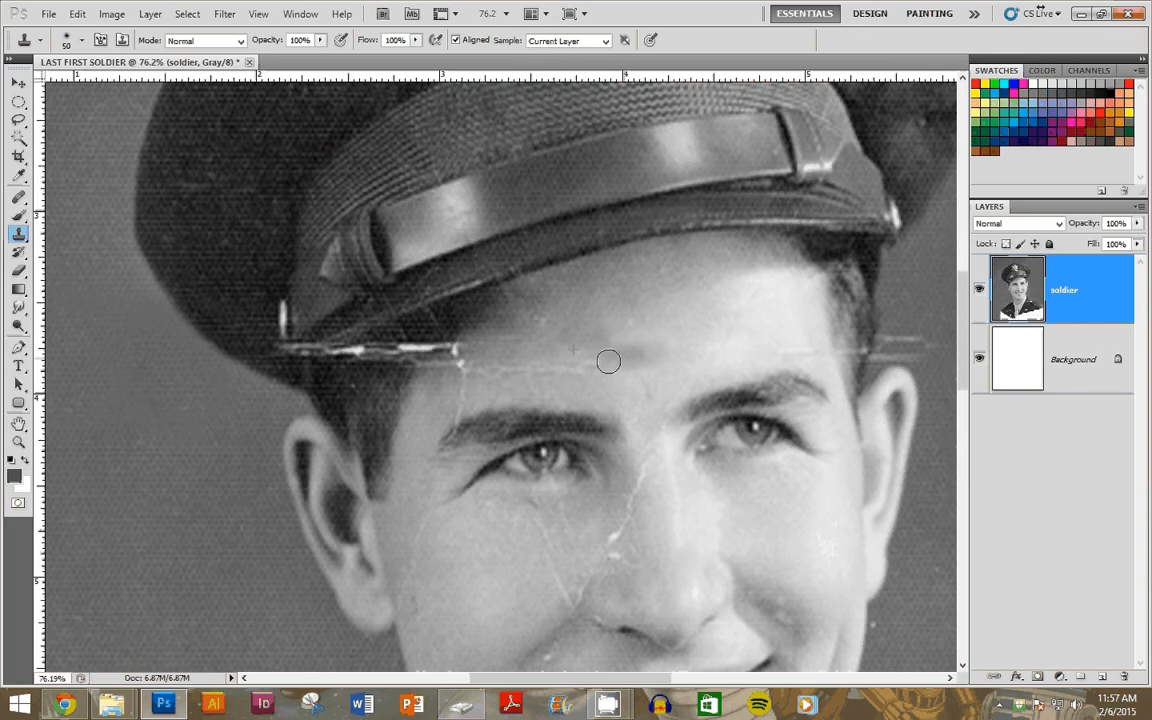
pyautogui.keyDown('alt'); pyautogui.click(662, 331); pyautogui.keyUp('alt')
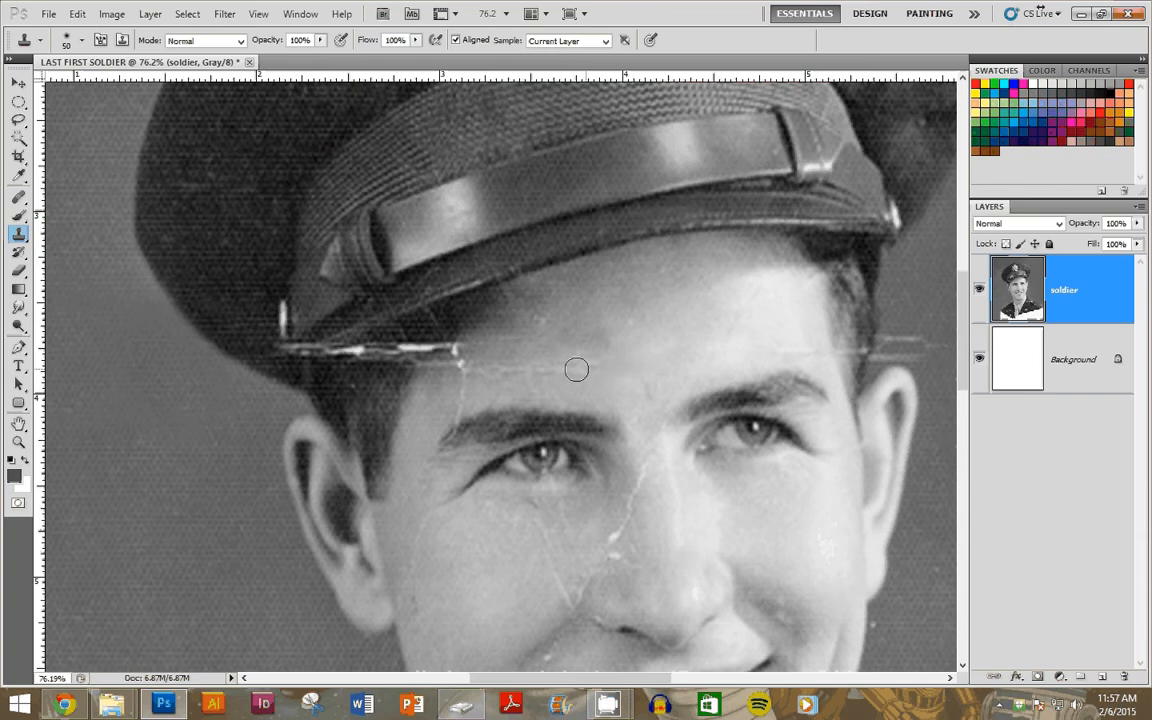
pyautogui.moveTo(526, 372)
pyautogui.mouseDown()
pyautogui.moveTo(480, 369)
pyautogui.moveTo(463, 402)
pyautogui.mouseUp()
# - Clone nearby skin over the white crack and crease end at the left-hand hairline beneath the visor
pyautogui.keyDown('alt'); pyautogui.click(443, 398); pyautogui.keyUp('alt')
pyautogui.keyDown('alt'); pyautogui.click(455, 392); pyautogui.keyUp('alt')
pyautogui.moveTo(464, 346); pyautogui.dragTo(449, 368)
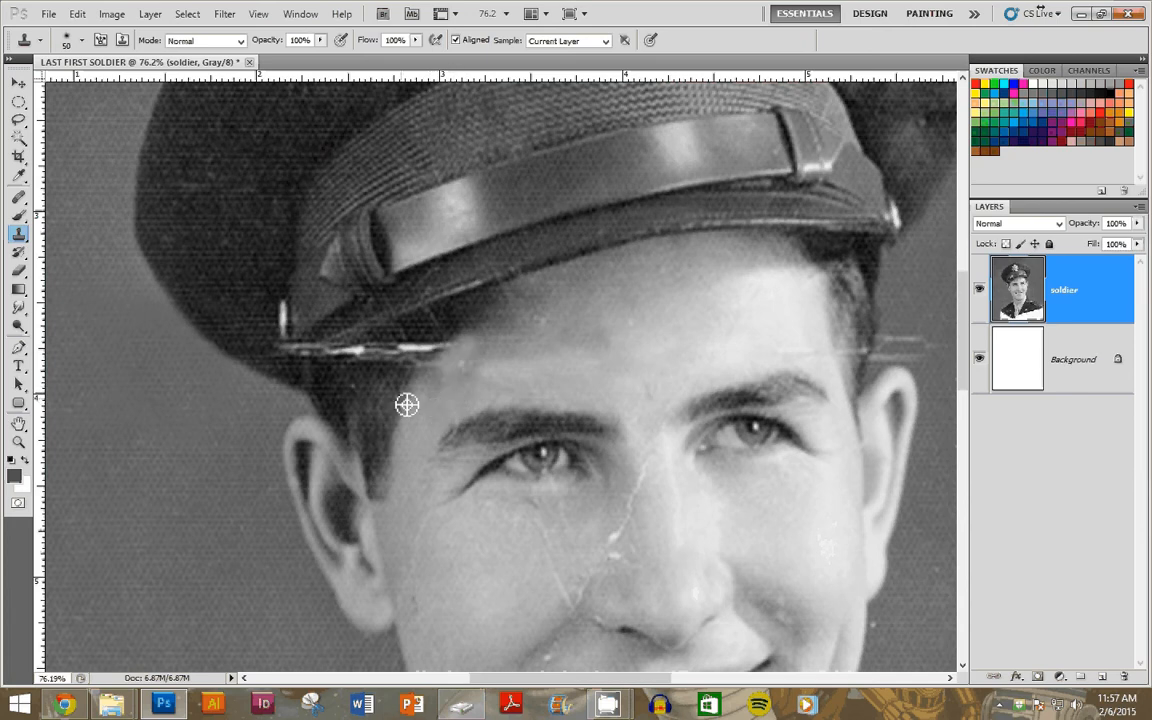
pyautogui.click(445, 353)
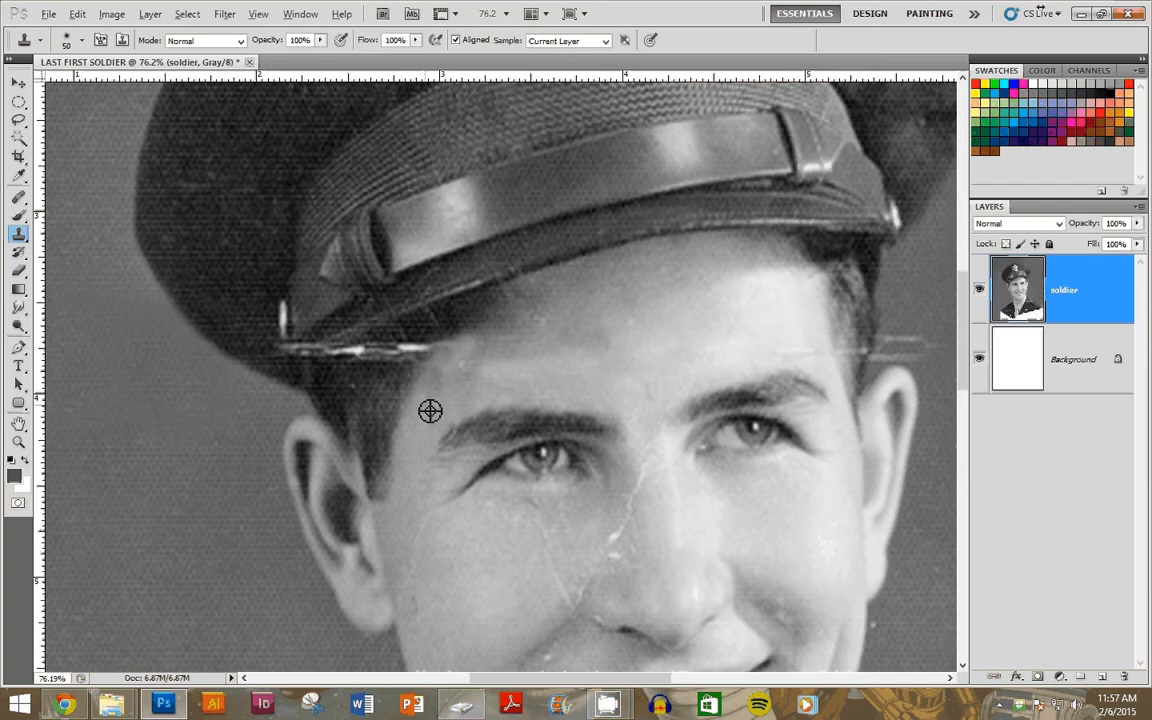
pyautogui.keyDown('alt'); pyautogui.click(512, 336); pyautogui.keyUp('alt')
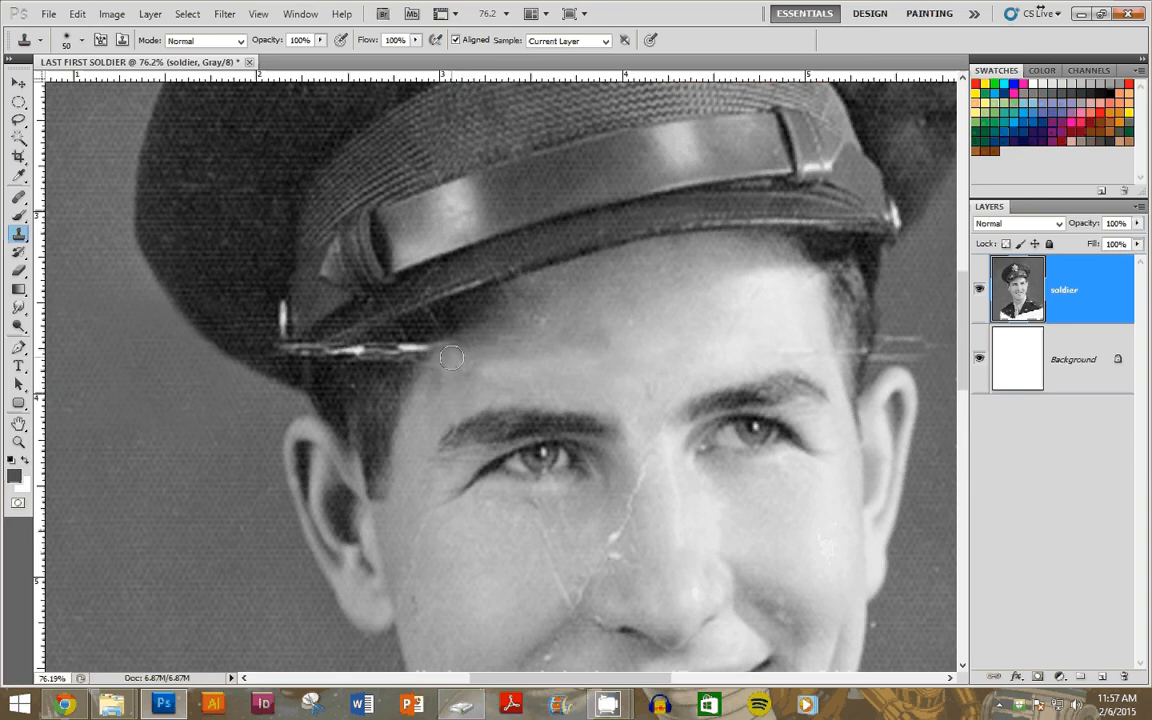
# - Clone dark hair over the white crack between the left-hand temple and the lower corner of the cap visor
pyautogui.keyDown('alt'); pyautogui.click(345, 396); pyautogui.keyUp('alt')
pyautogui.moveTo(362, 360); pyautogui.dragTo(418, 346)
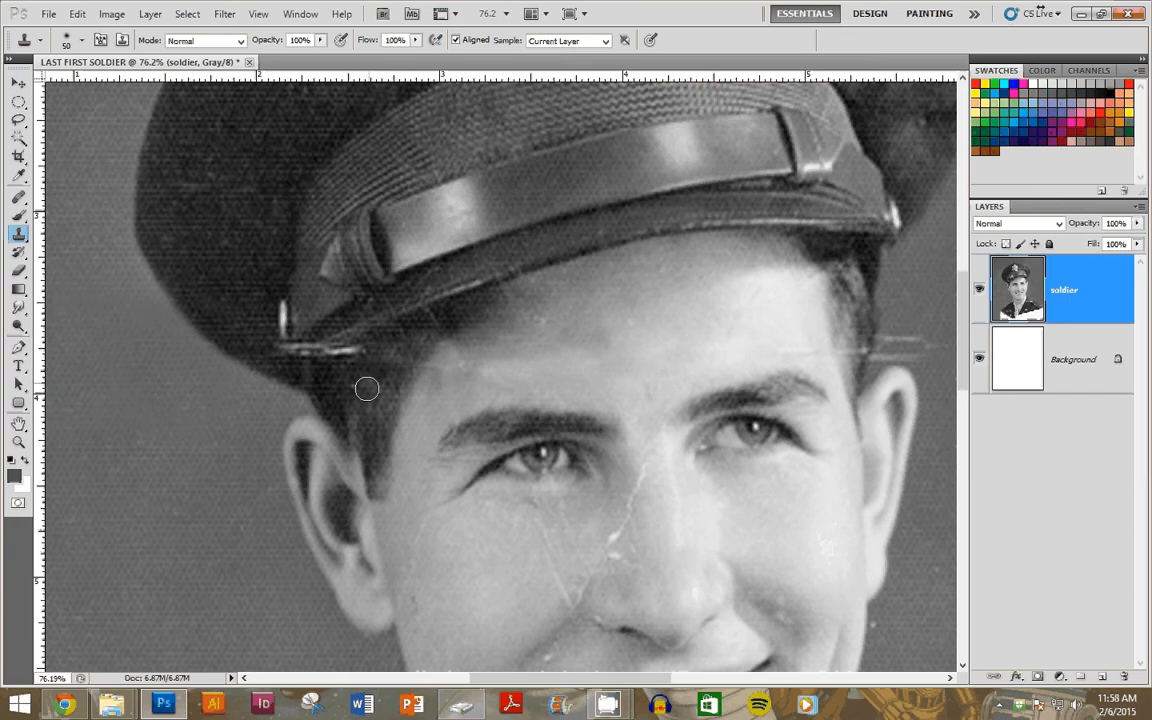
pyautogui.moveTo(366, 388)
pyautogui.mouseDown()
pyautogui.moveTo(347, 356)
pyautogui.moveTo(315, 360)
pyautogui.mouseUp()
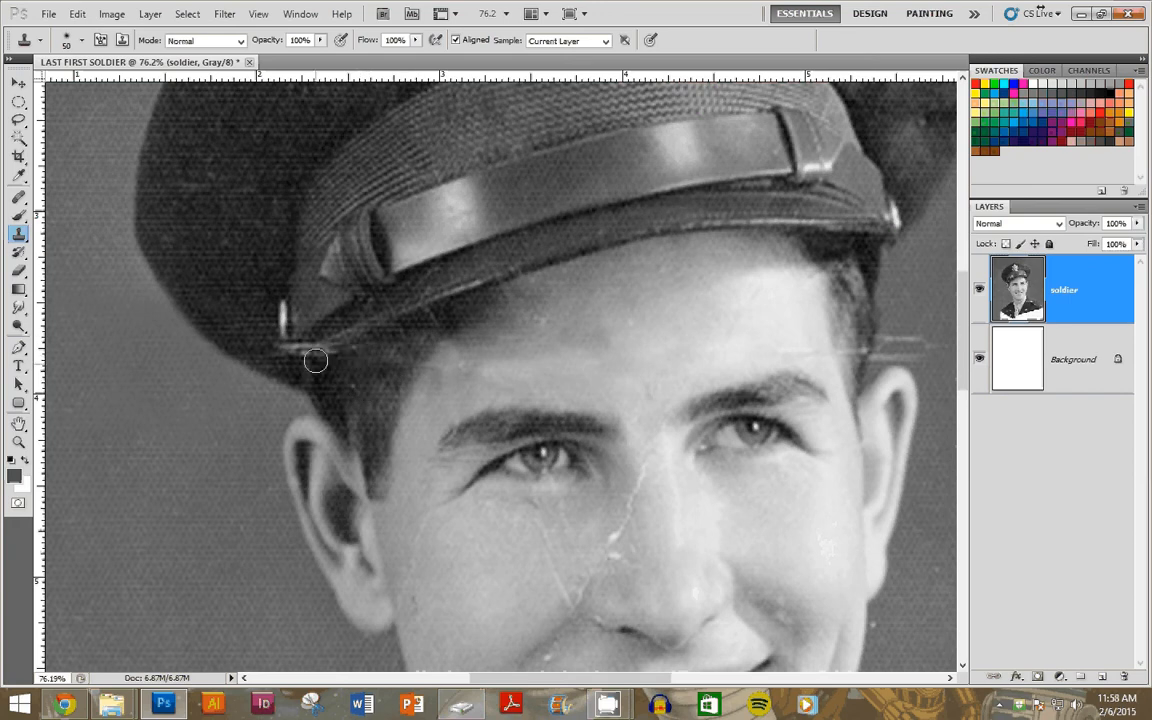
# - Clone clean backdrop, hair and skin over the crease running above the right-hand ear and across the temple
pyautogui.keyDown('alt'); pyautogui.click(931, 299); pyautogui.keyUp('alt')
pyautogui.moveTo(925, 352); pyautogui.dragTo(911, 355)
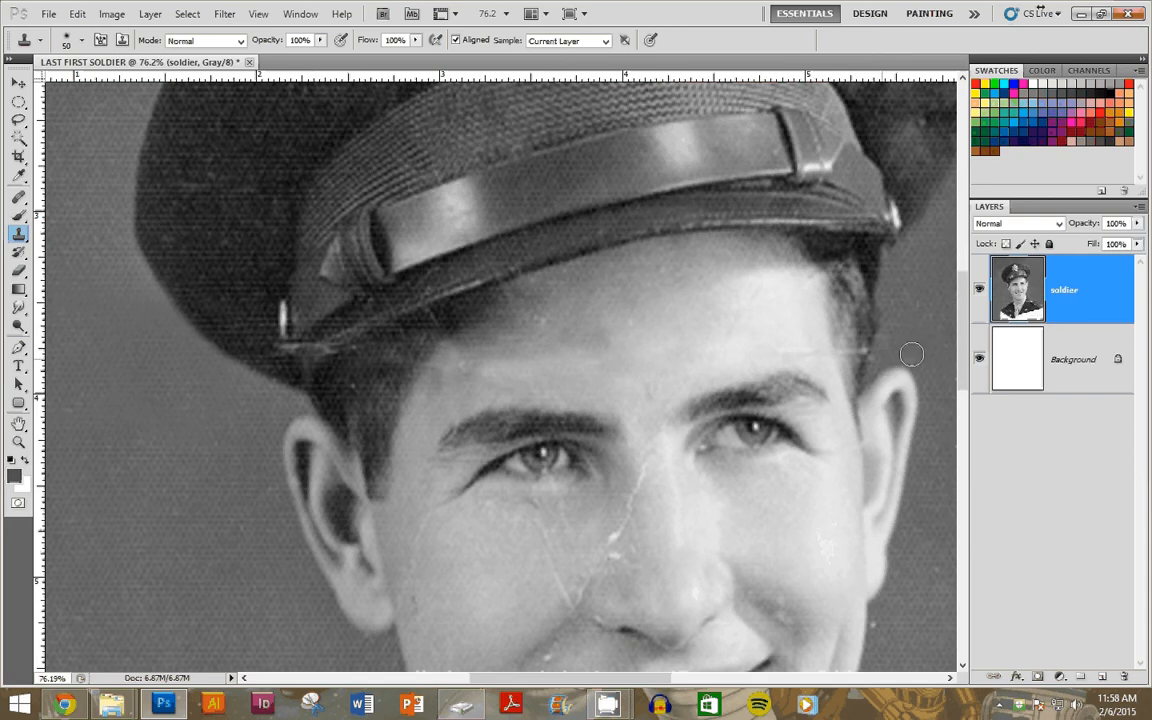
pyautogui.keyDown('alt'); pyautogui.click(866, 326); pyautogui.keyUp('alt')
pyautogui.moveTo(879, 348); pyautogui.dragTo(795, 350)
# - Clone smooth skin over the white crack along the nose bridge and the scratches on the left-hand cheek
pyautogui.scroll(-2, 748, 447)
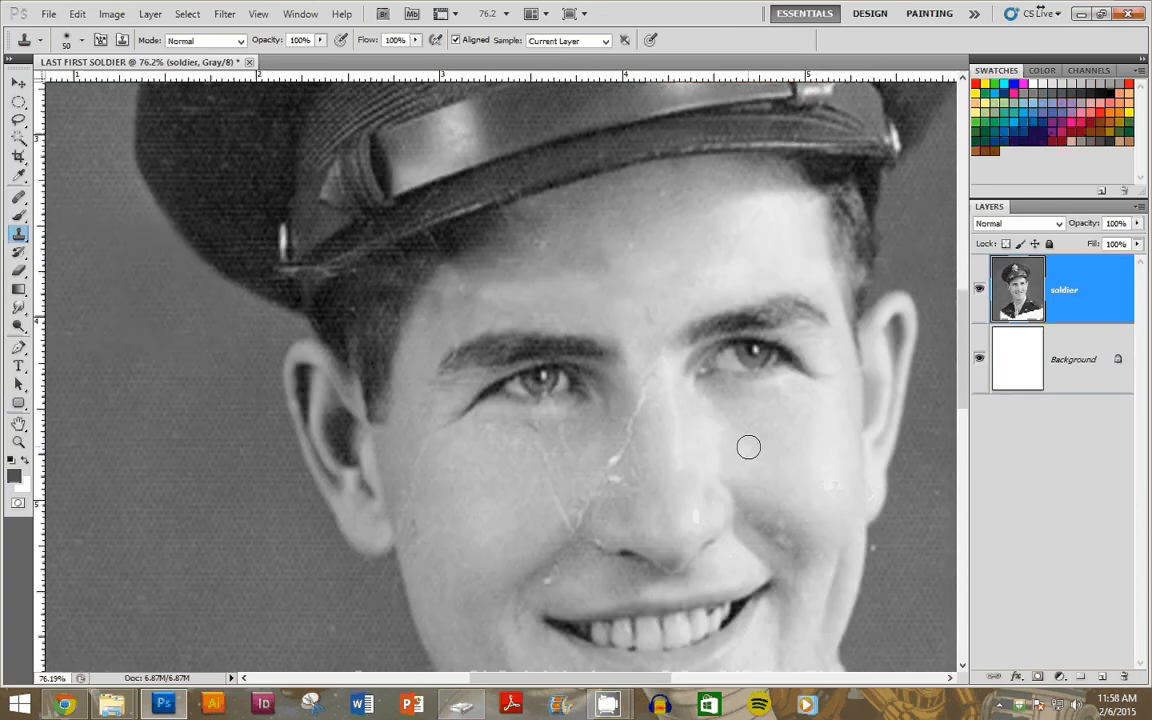
pyautogui.scroll(-1, 748, 447)
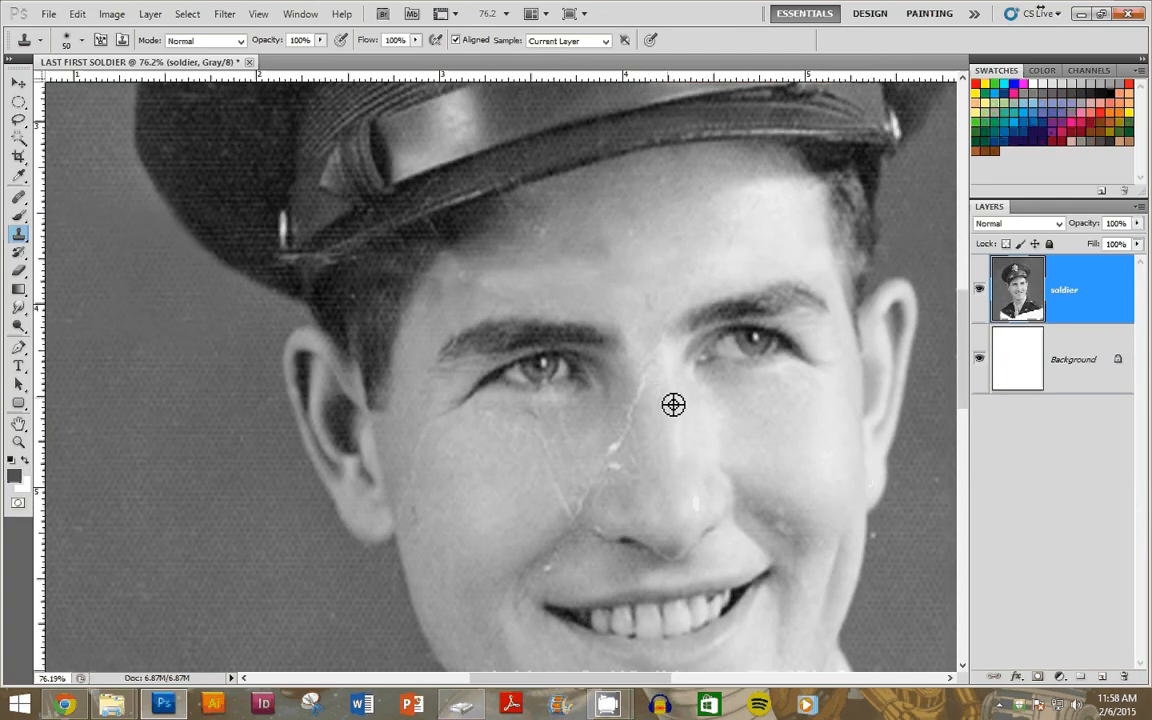
pyautogui.keyDown('alt'); pyautogui.click(673, 404); pyautogui.keyUp('alt')
pyautogui.moveTo(656, 386)
pyautogui.mouseDown()
pyautogui.moveTo(609, 465)
pyautogui.moveTo(671, 444)
pyautogui.moveTo(613, 466)
pyautogui.mouseUp()
pyautogui.keyDown('alt'); pyautogui.click(671, 443); pyautogui.keyUp('alt')
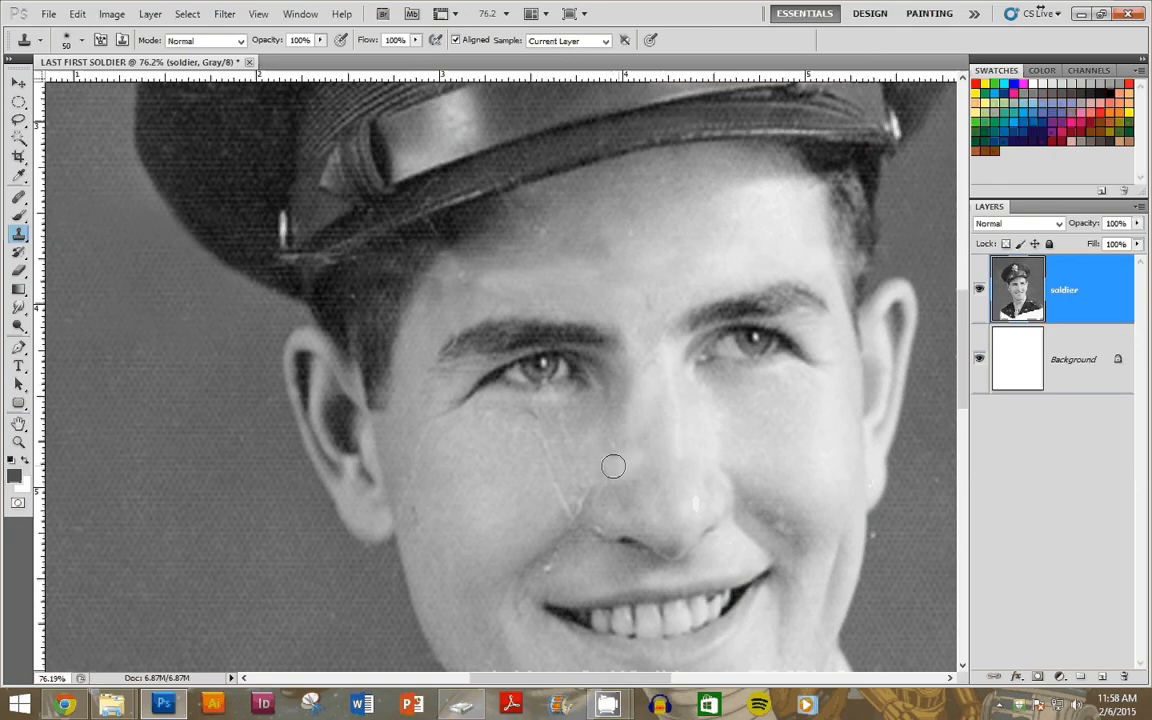
pyautogui.scroll(-5, 613, 466)
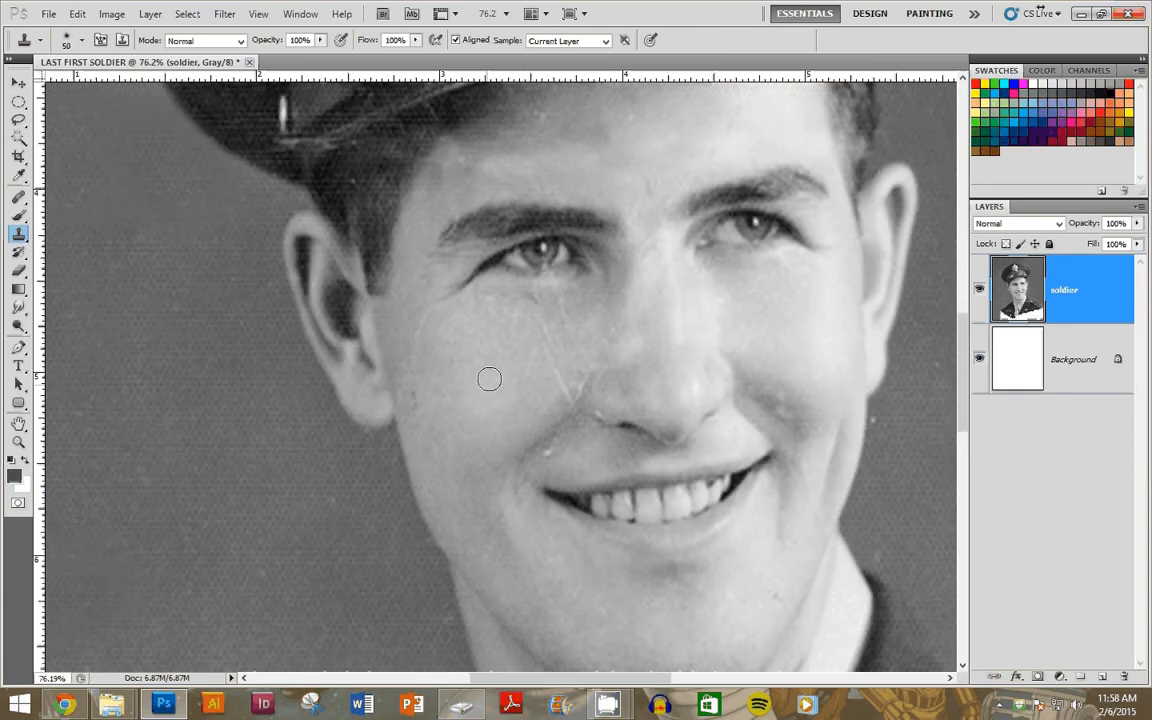
pyautogui.moveTo(489, 379)
pyautogui.mouseDown()
pyautogui.moveTo(549, 362)
pyautogui.moveTo(487, 377)
pyautogui.mouseUp()
# - Clone clean backdrop over the crease end beside the neck, just above the left-hand shoulder
pyautogui.scroll(-5, 562, 399)
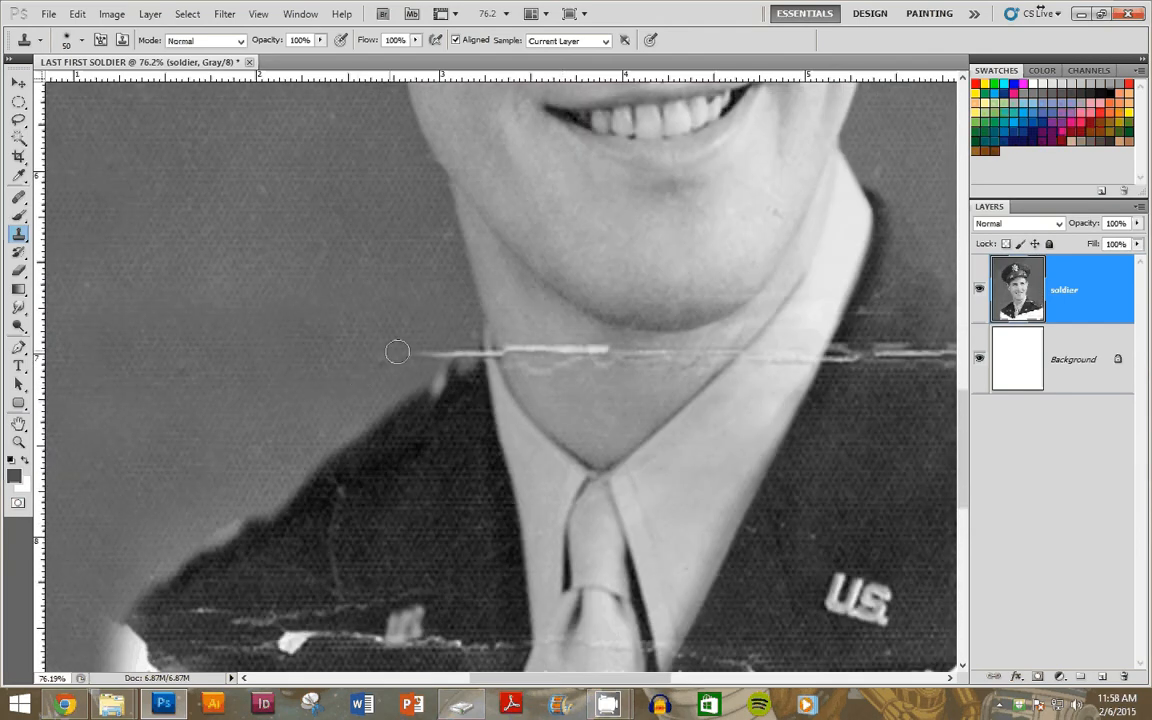
pyautogui.moveTo(436, 352); pyautogui.dragTo(416, 352)
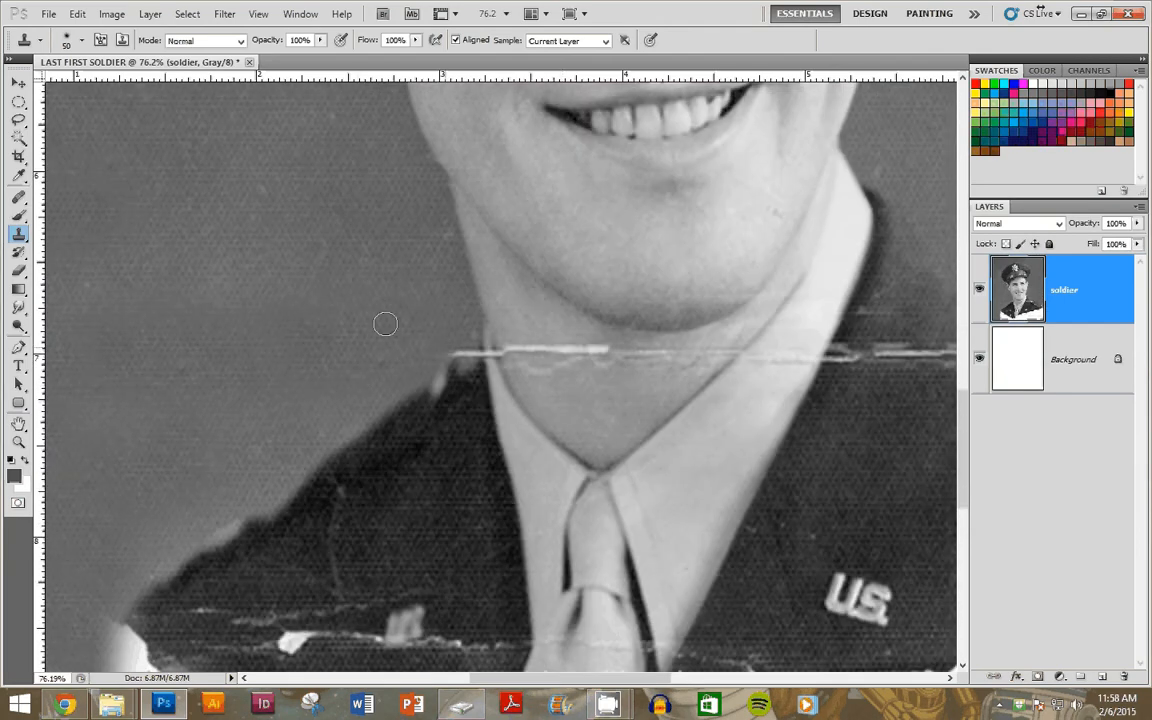
pyautogui.click(463, 350)
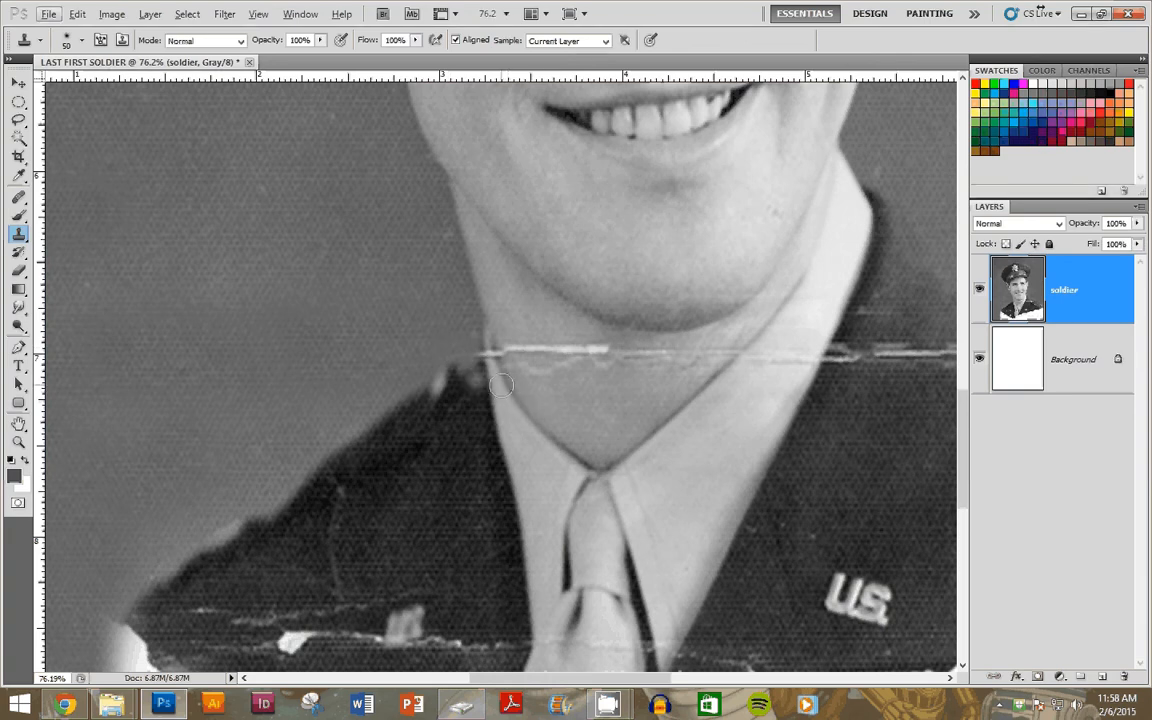
# - Enlarge the clone brush to 70 px and clone neck skin over the white crease below the chin, up to the right-hand collar
pyautogui.press(']')
pyautogui.press(']')
pyautogui.keyDown('alt'); pyautogui.click(509, 381); pyautogui.keyUp('alt')
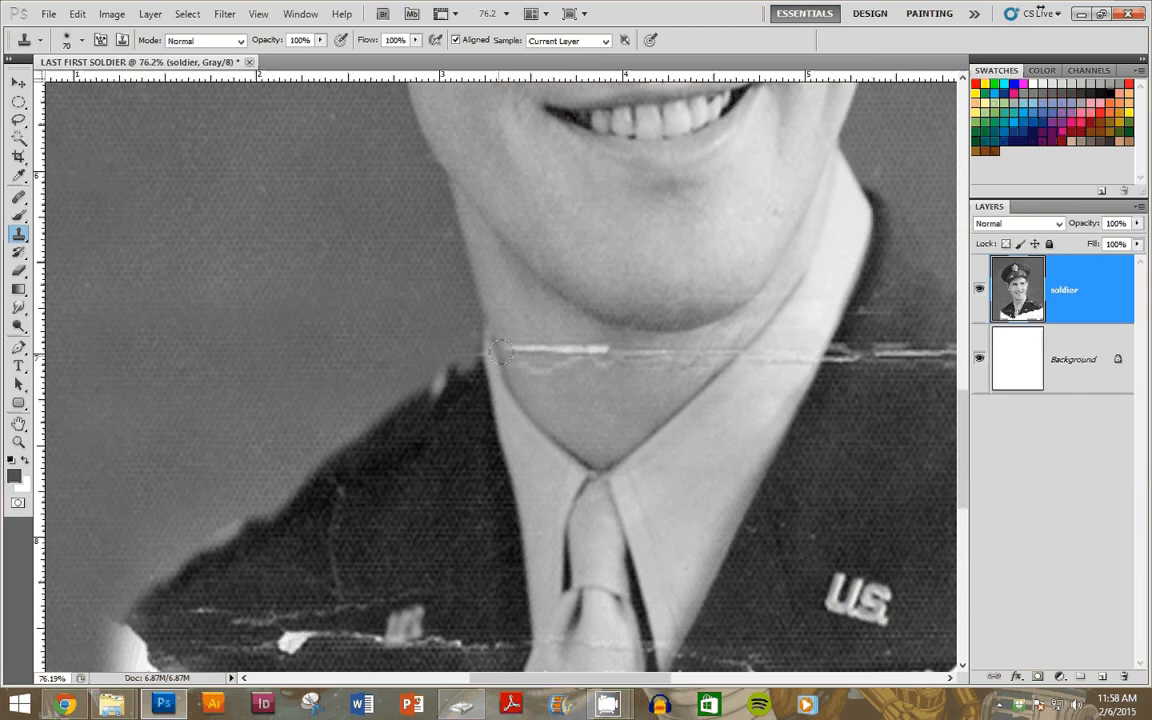
pyautogui.moveTo(501, 351); pyautogui.dragTo(545, 347)
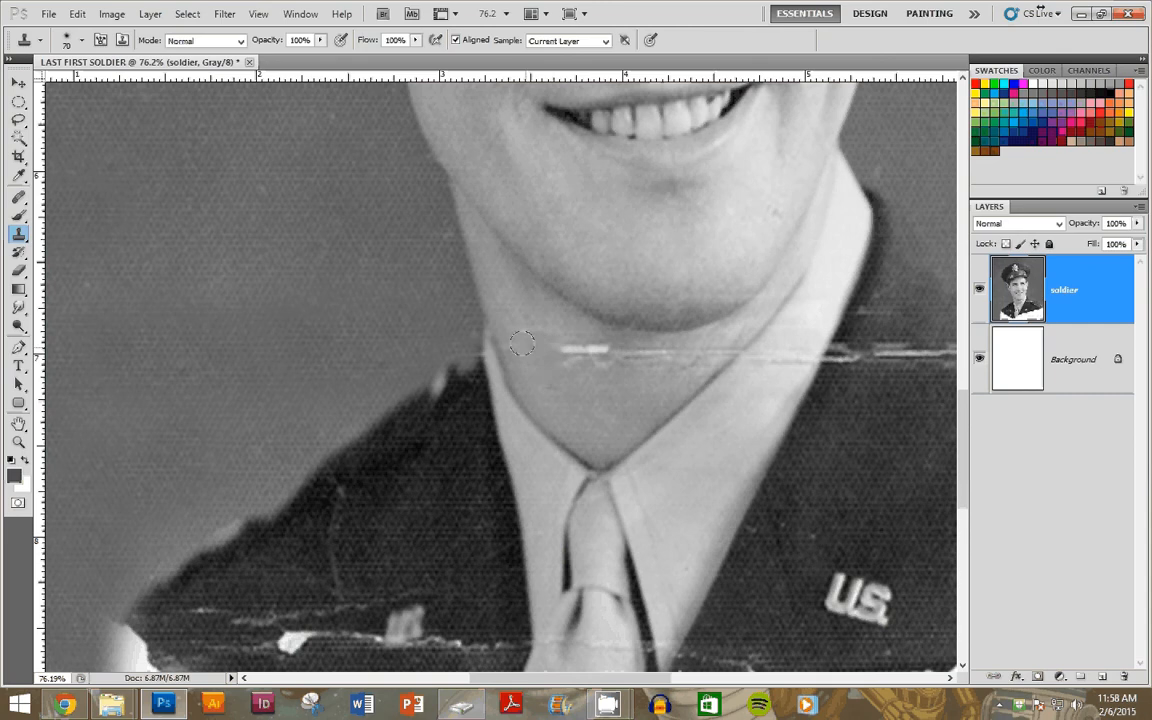
pyautogui.moveTo(522, 344); pyautogui.dragTo(612, 350)
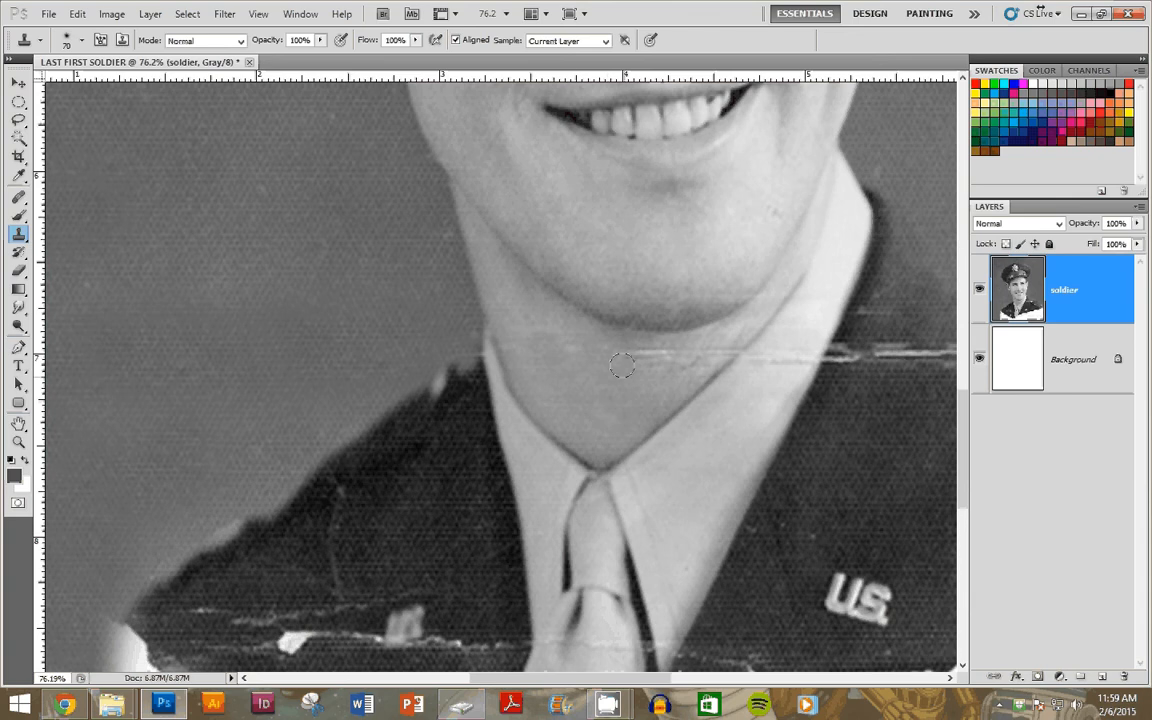
pyautogui.moveTo(648, 353); pyautogui.dragTo(522, 353)
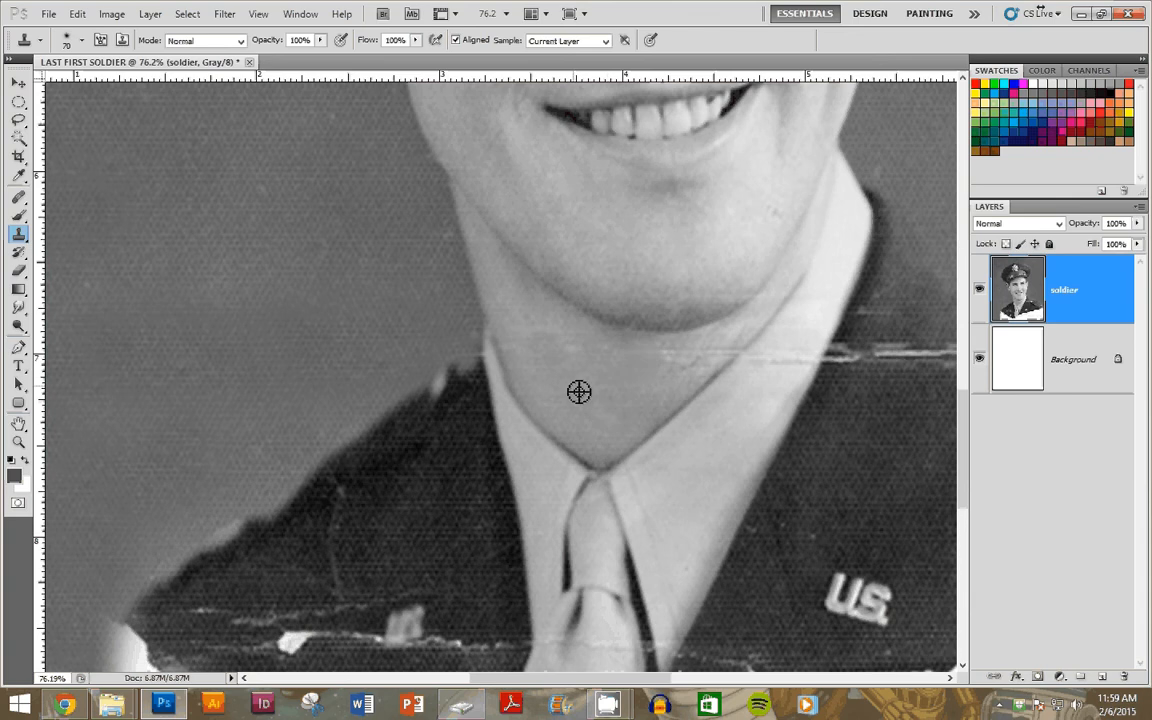
pyautogui.keyDown('alt'); pyautogui.click(704, 400); pyautogui.keyUp('alt')
pyautogui.moveTo(715, 365); pyautogui.dragTo(730, 354)
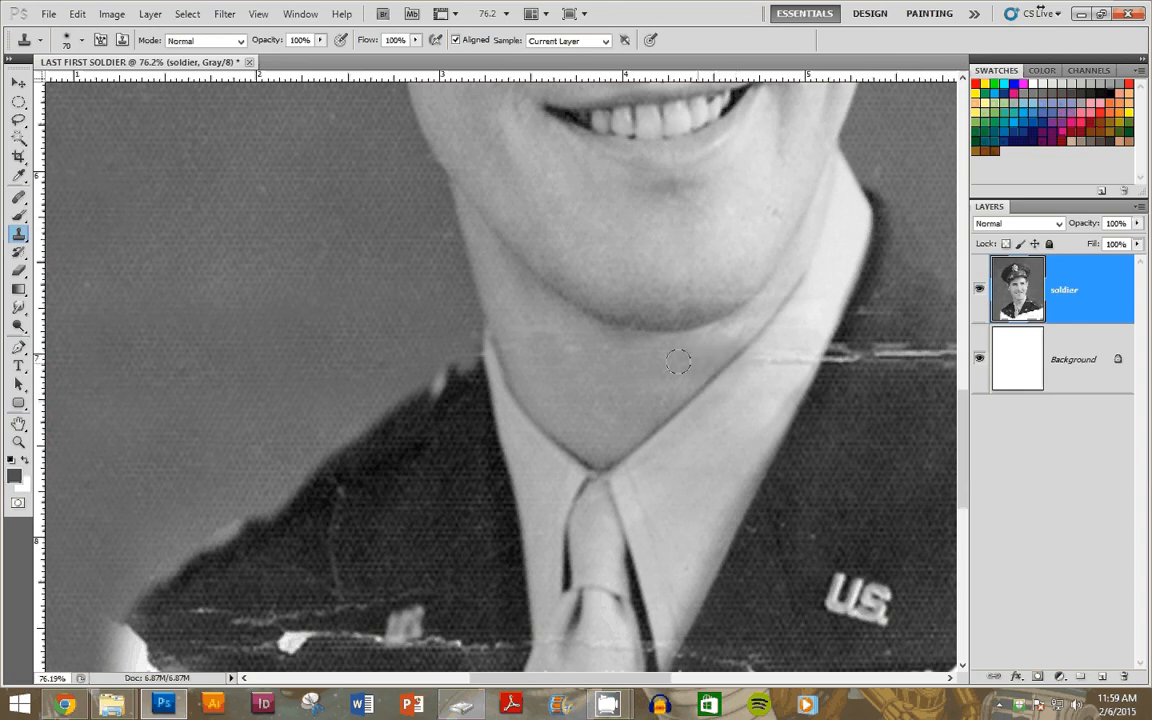
# - Clone clean shirt collar and jacket fabric over the crease crossing the right-hand collar and lapel
pyautogui.keyDown('alt'); pyautogui.click(748, 420); pyautogui.keyUp('alt')
pyautogui.moveTo(760, 367)
pyautogui.mouseDown()
pyautogui.moveTo(757, 376)
pyautogui.moveTo(805, 350)
pyautogui.mouseUp()
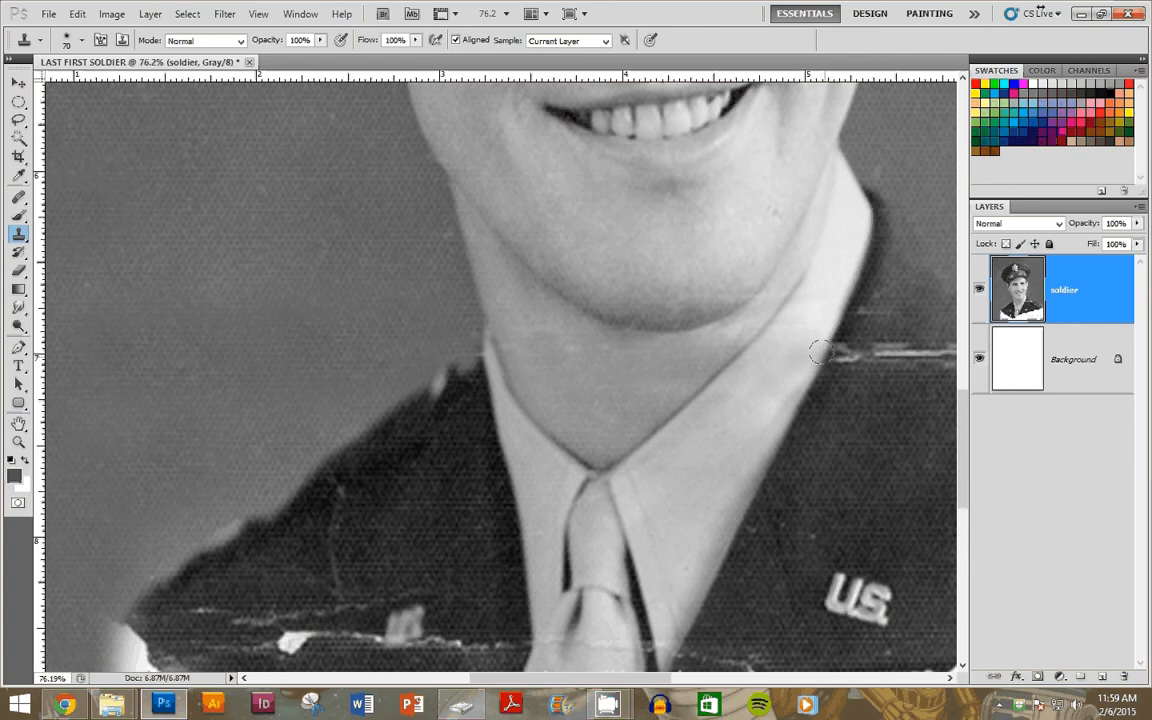
pyautogui.moveTo(822, 348); pyautogui.dragTo(927, 345)
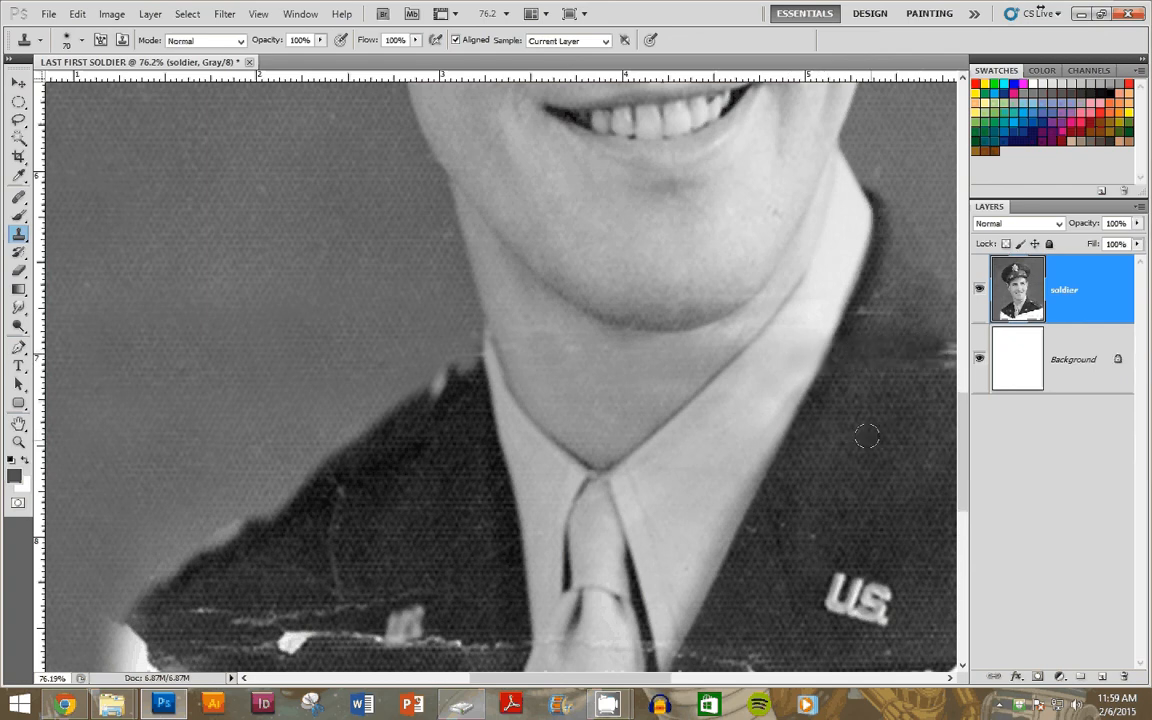
# - Clone dark jacket fabric over the crease at the right-hand lapel edge, up to the shoulder button
pyautogui.scroll(-2, 860, 457)
pyautogui.scroll(-3, 860, 457)
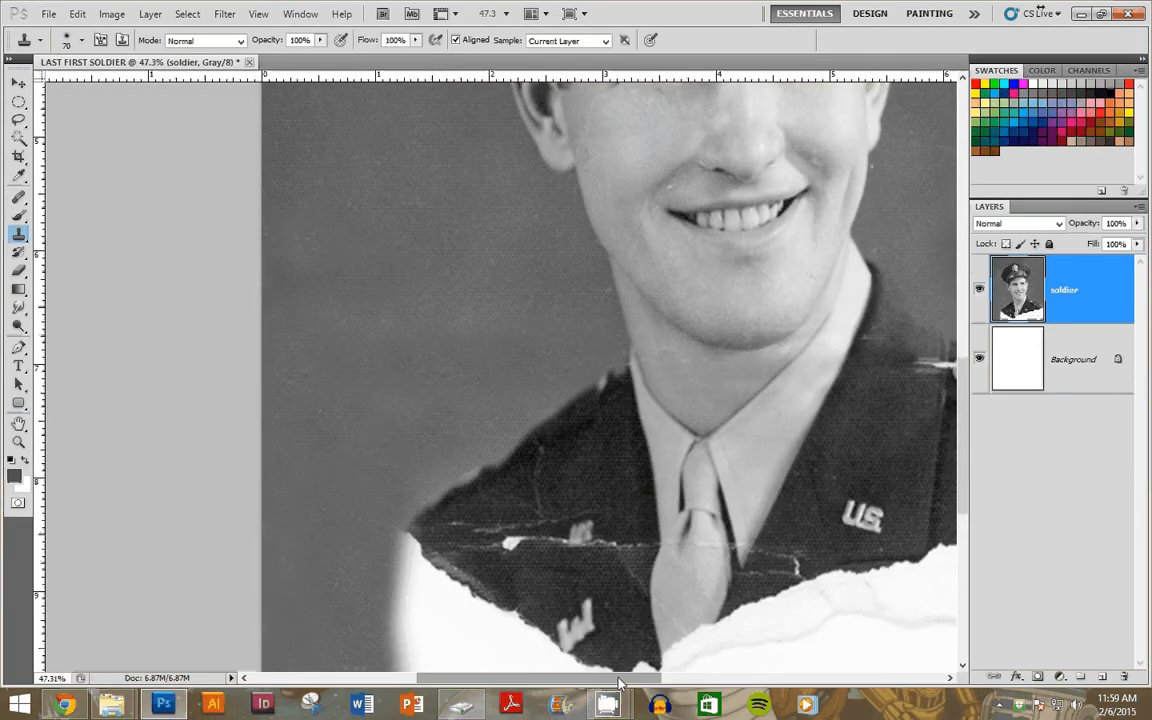
pyautogui.moveTo(619, 683); pyautogui.dragTo(697, 682)
pyautogui.scroll(-1, 685, 520)
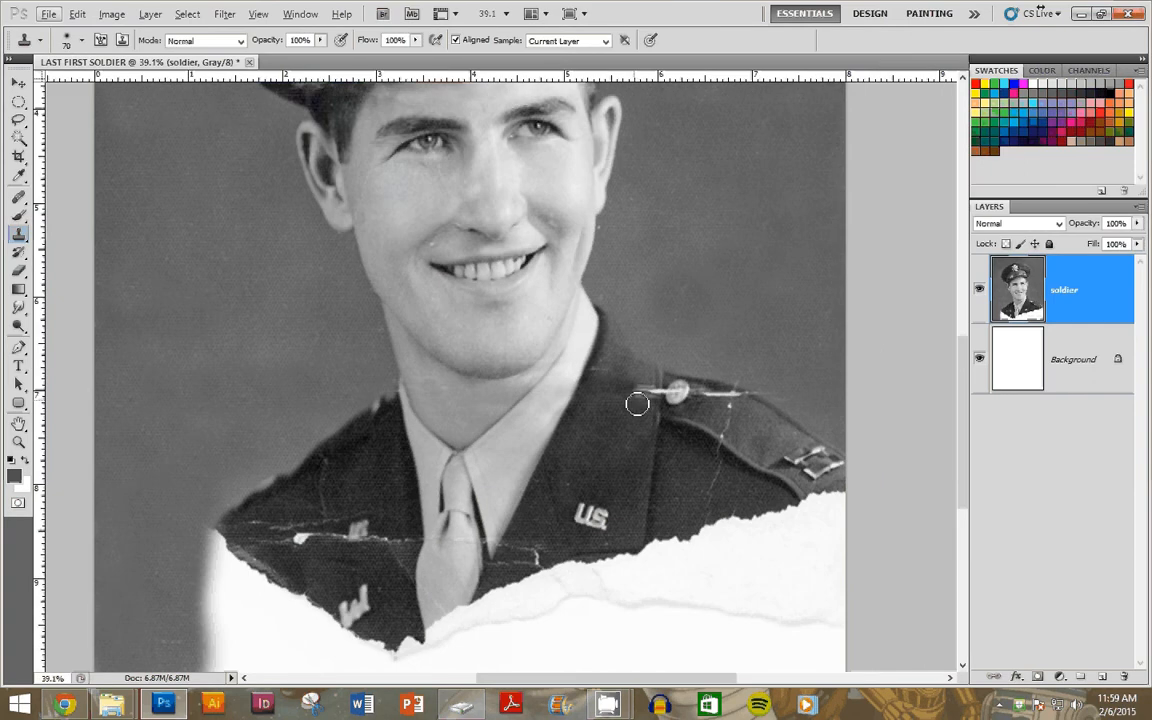
pyautogui.moveTo(641, 396); pyautogui.dragTo(647, 411)
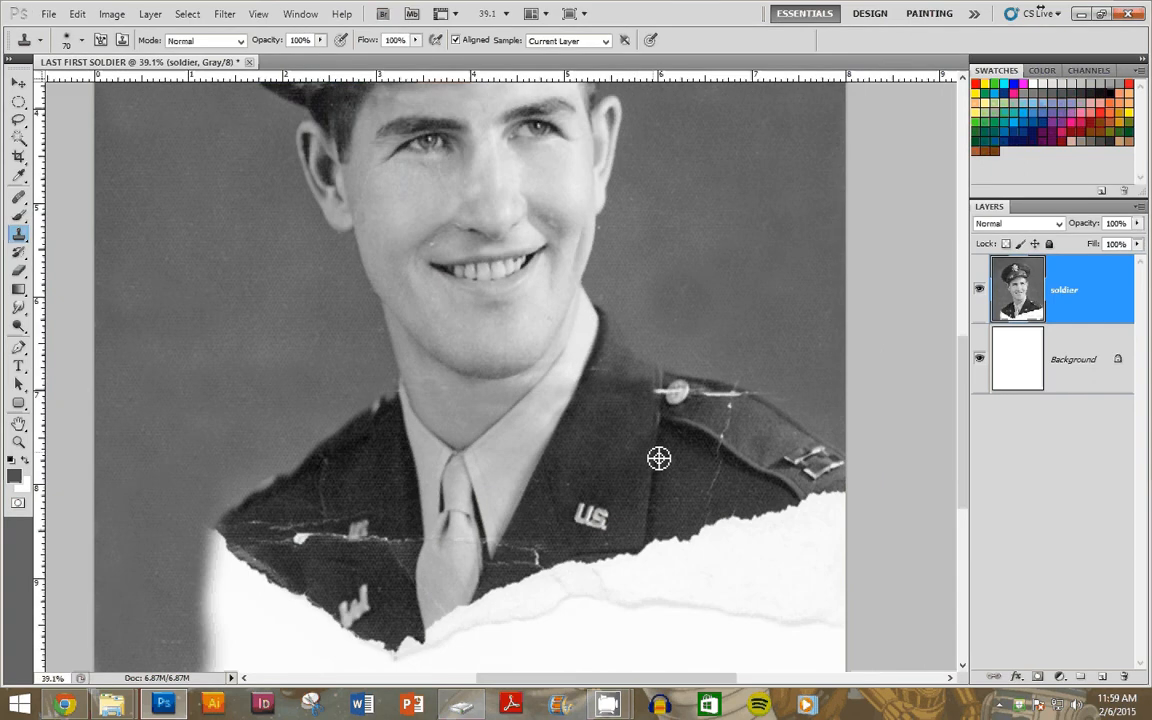
pyautogui.keyDown('alt'); pyautogui.click(659, 458); pyautogui.keyUp('alt')
pyautogui.moveTo(655, 416); pyautogui.dragTo(661, 394)
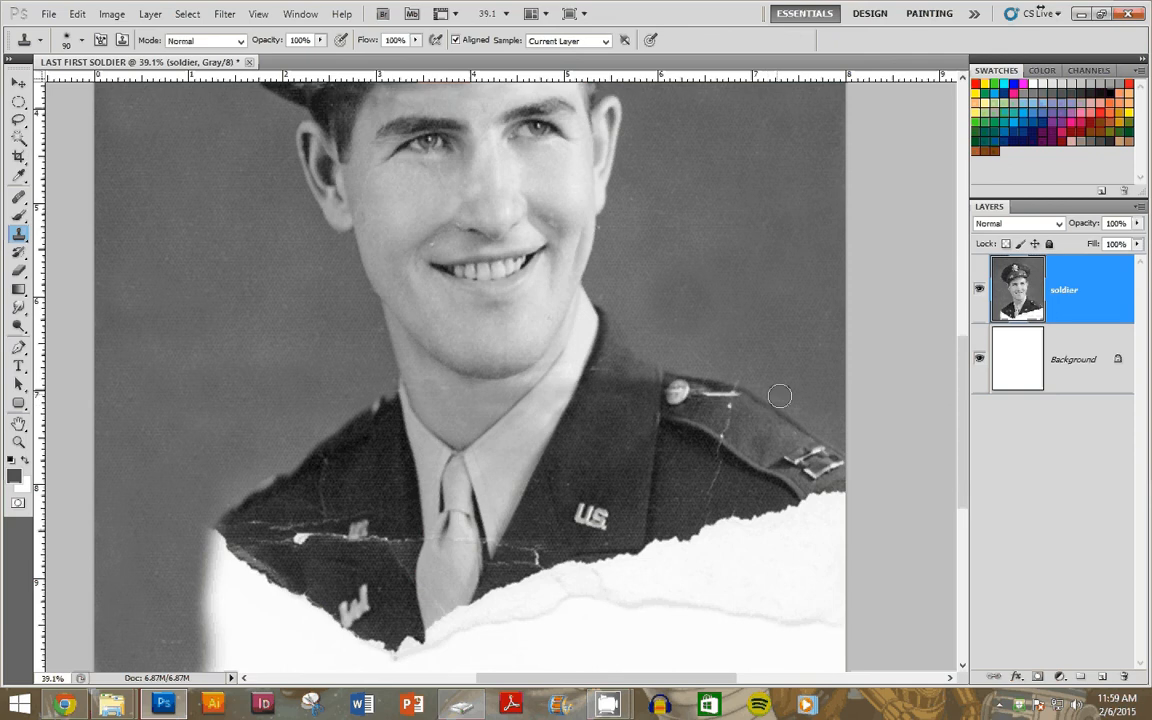
# - Clone matching fabric over the cracks on the jacket below the epaulette and on the epaulette beside its button with the 90 px brush
pyautogui.keyDown('alt'); pyautogui.click(748, 466); pyautogui.keyUp('alt')
pyautogui.moveTo(722, 443); pyautogui.dragTo(720, 478)
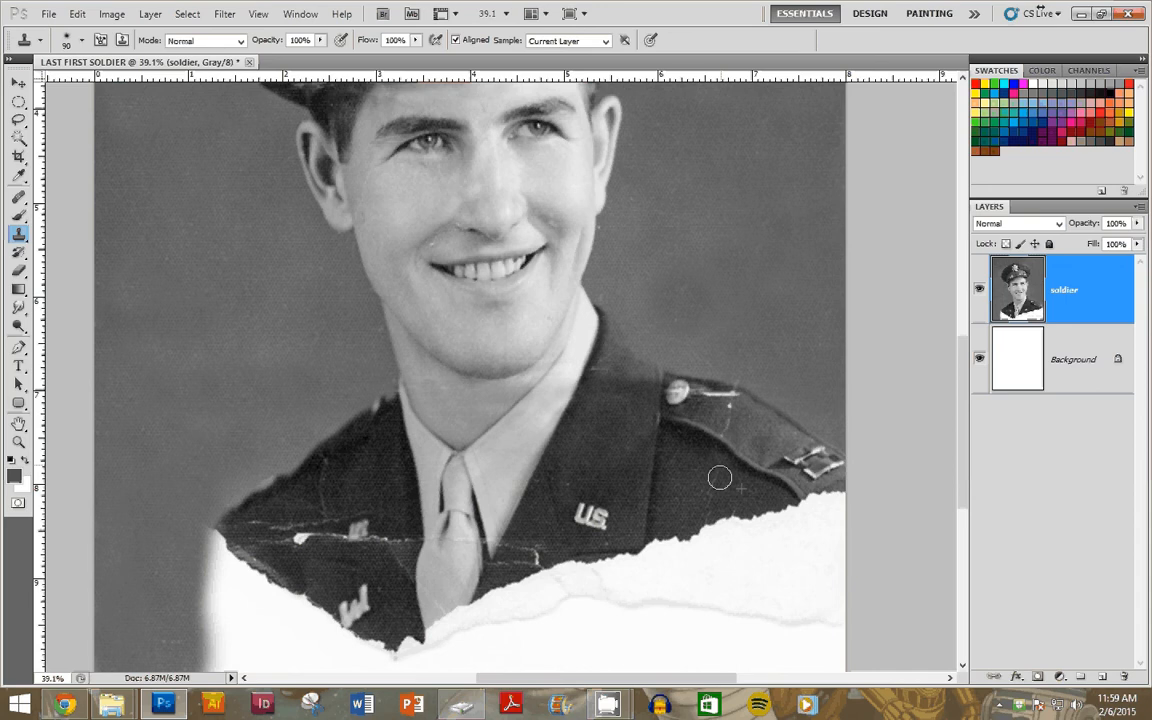
pyautogui.keyDown('alt'); pyautogui.click(743, 419); pyautogui.keyUp('alt')
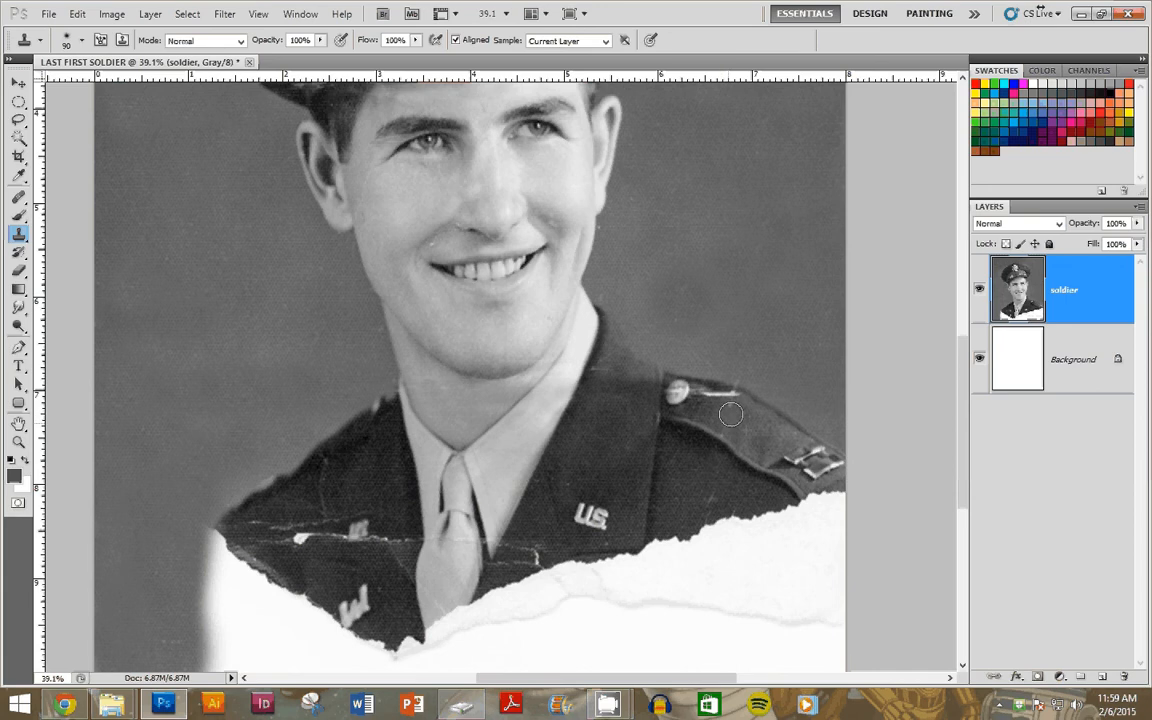
pyautogui.keyDown('alt'); pyautogui.click(758, 426); pyautogui.keyUp('alt')
pyautogui.moveTo(742, 400); pyautogui.dragTo(710, 402)
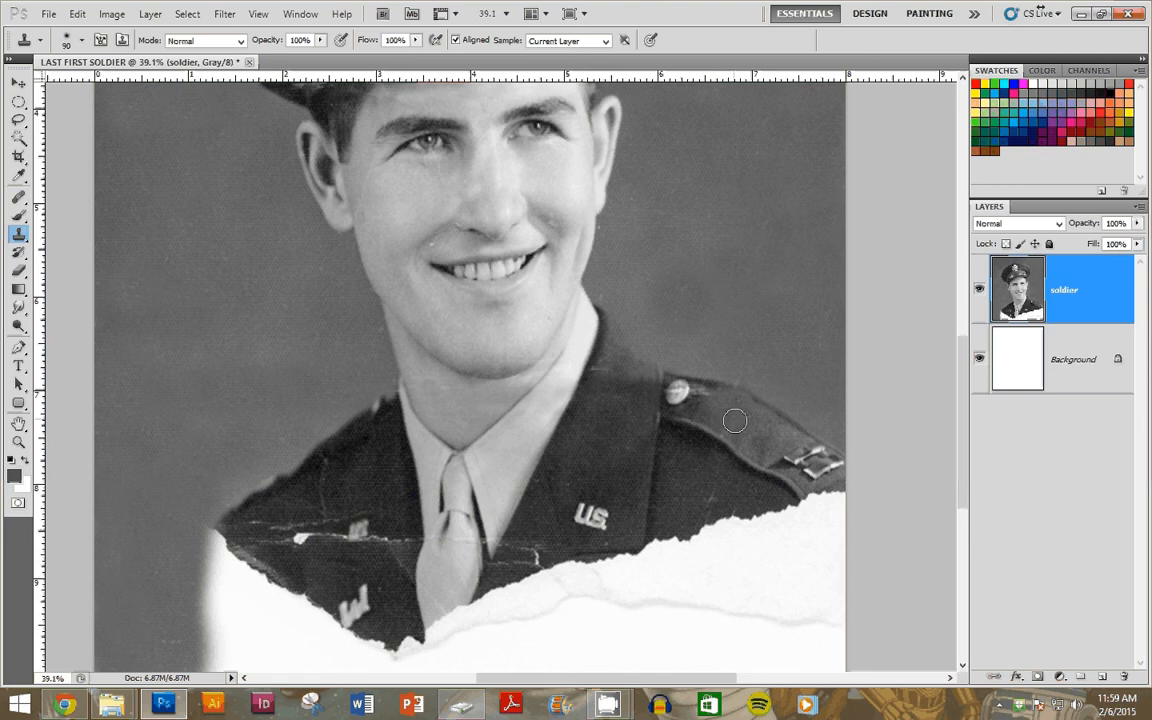
# - Clone dark jacket fabric over the torn white edge between the right-hand lapel and the epaulette
pyautogui.scroll(1, 677, 479)
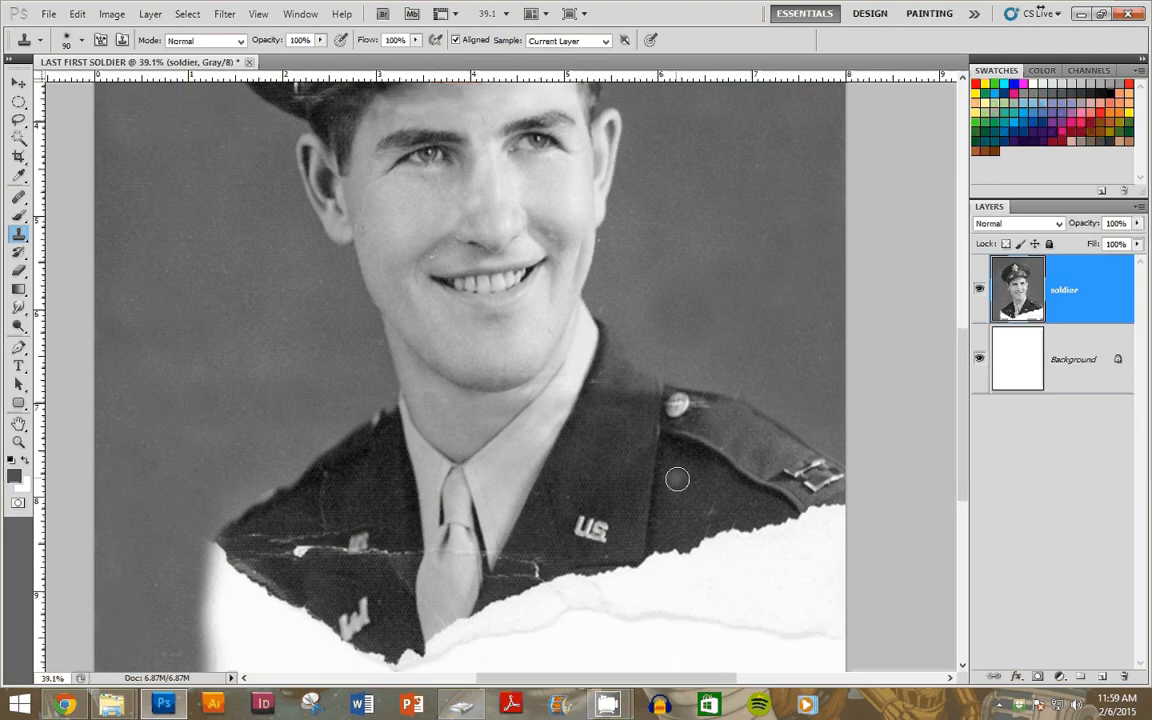
pyautogui.scroll(5, 677, 479)
pyautogui.scroll(-2, 677, 479)
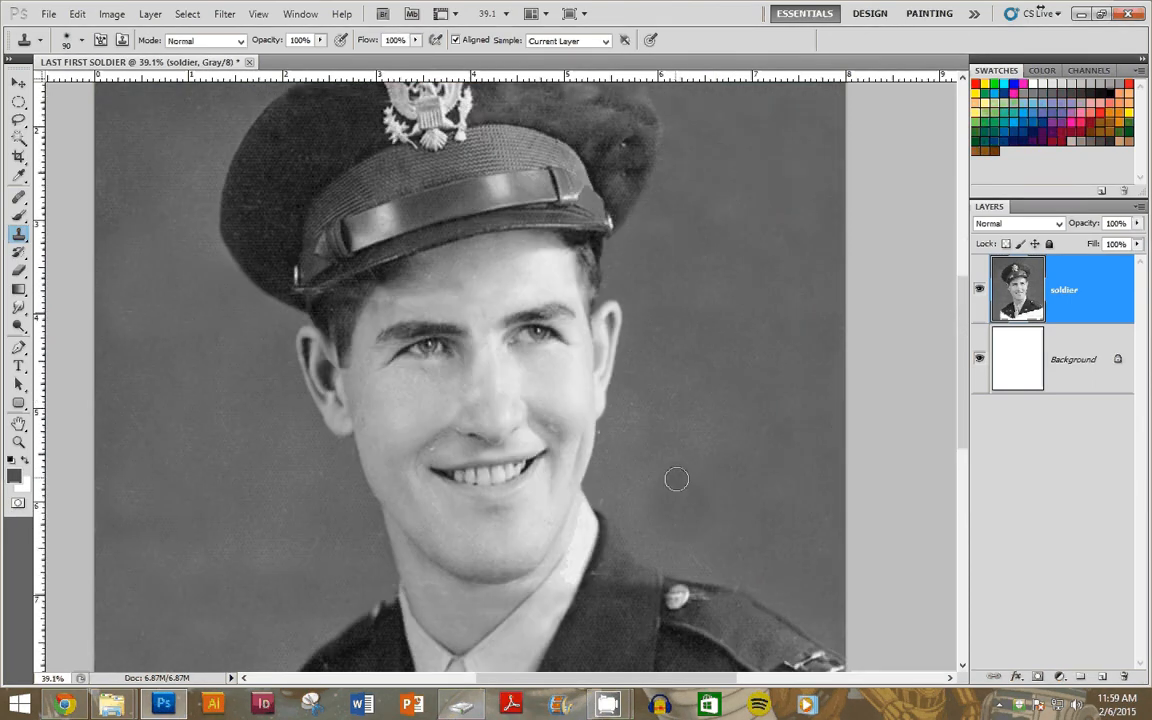
pyautogui.scroll(-4, 676, 479)
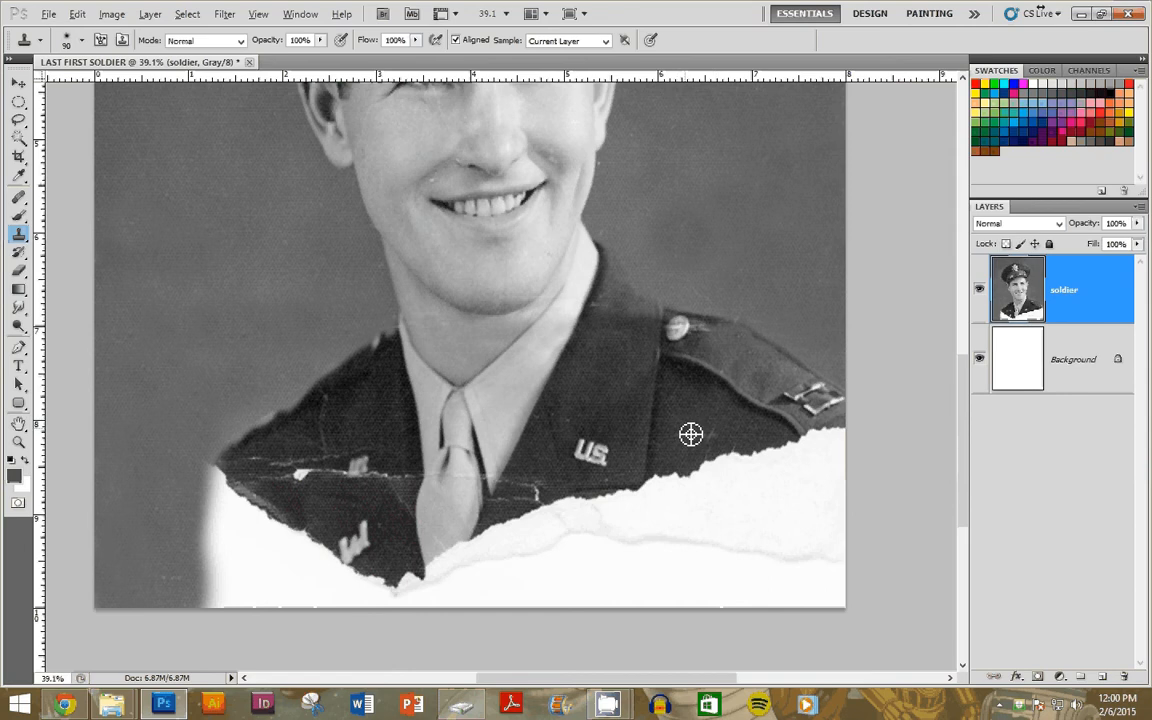
pyautogui.moveTo(699, 464)
pyautogui.mouseDown()
pyautogui.moveTo(739, 456)
pyautogui.moveTo(711, 444)
pyautogui.moveTo(773, 450)
pyautogui.mouseUp()
pyautogui.keyDown('alt'); pyautogui.click(681, 439); pyautogui.keyUp('alt')
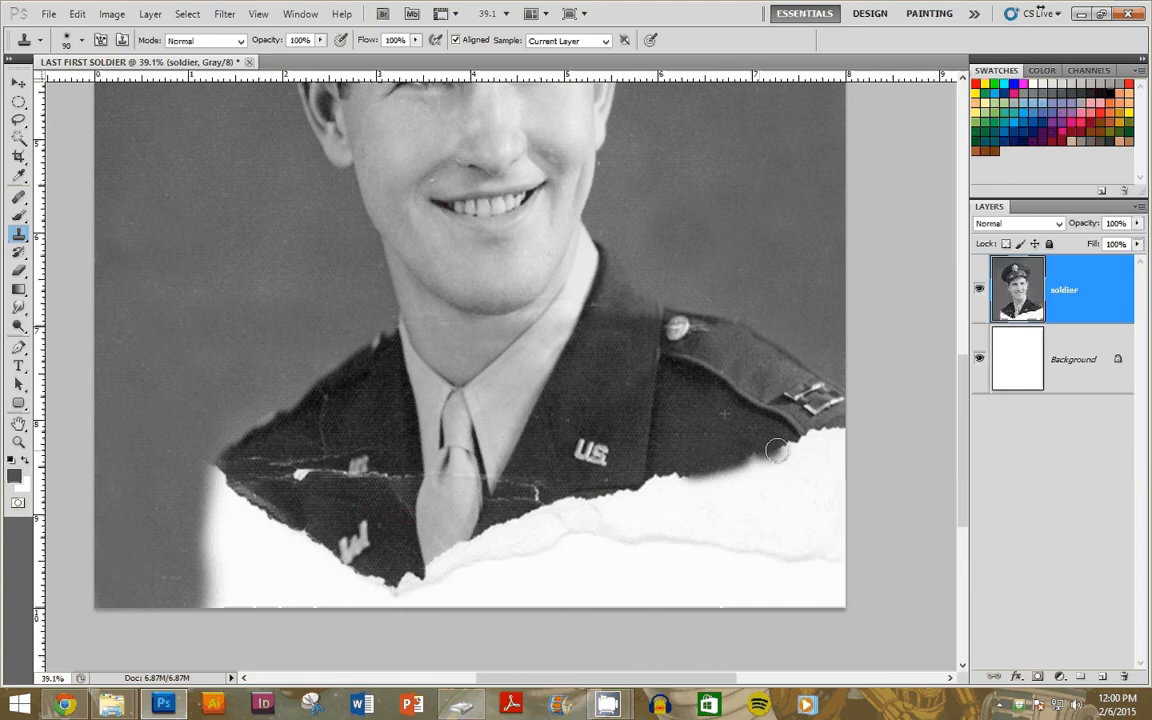
pyautogui.keyDown('alt'); pyautogui.click(736, 432); pyautogui.keyUp('alt')
pyautogui.moveTo(731, 488); pyautogui.dragTo(672, 475)
# - Extend the cloned jacket fabric down into the white torn area below the epaulette and its metal insignia
pyautogui.keyDown('alt'); pyautogui.click(762, 427); pyautogui.keyUp('alt')
pyautogui.moveTo(785, 457); pyautogui.dragTo(738, 511)
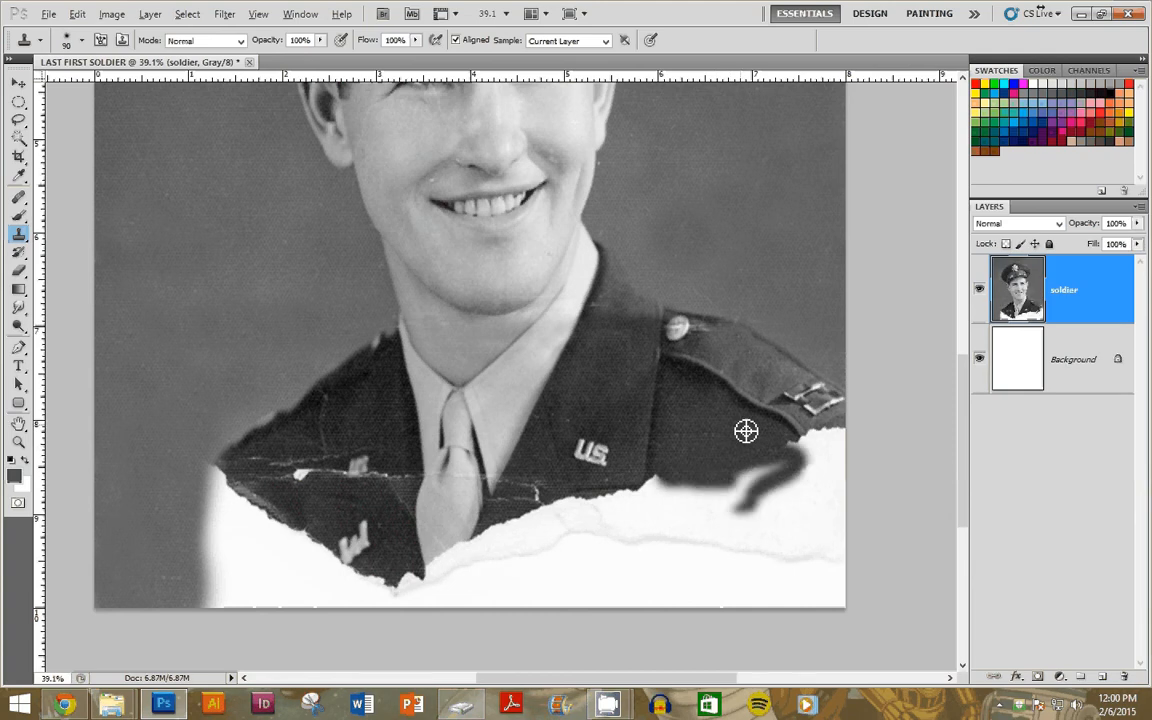
pyautogui.keyDown('alt'); pyautogui.click(746, 431); pyautogui.keyUp('alt')
pyautogui.moveTo(775, 470)
pyautogui.mouseDown()
pyautogui.moveTo(699, 512)
pyautogui.moveTo(690, 491)
pyautogui.moveTo(650, 498)
pyautogui.mouseUp()
pyautogui.keyDown('alt'); pyautogui.click(726, 435); pyautogui.keyUp('alt')
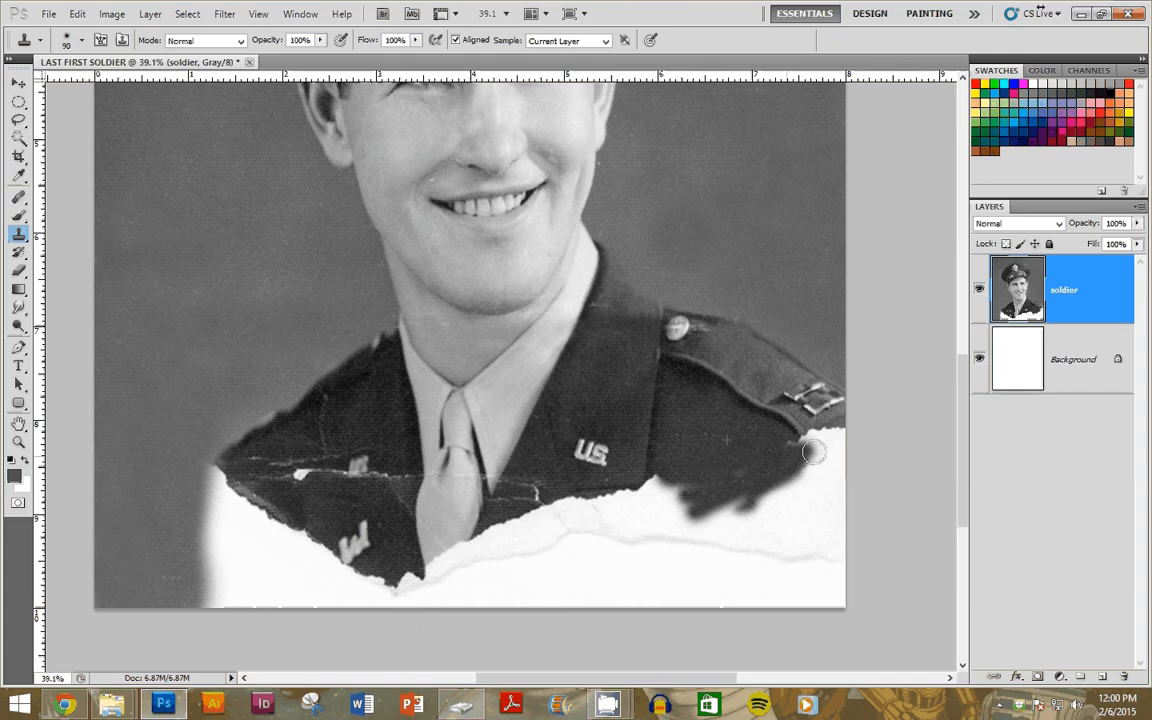
pyautogui.moveTo(812, 452); pyautogui.dragTo(777, 489)
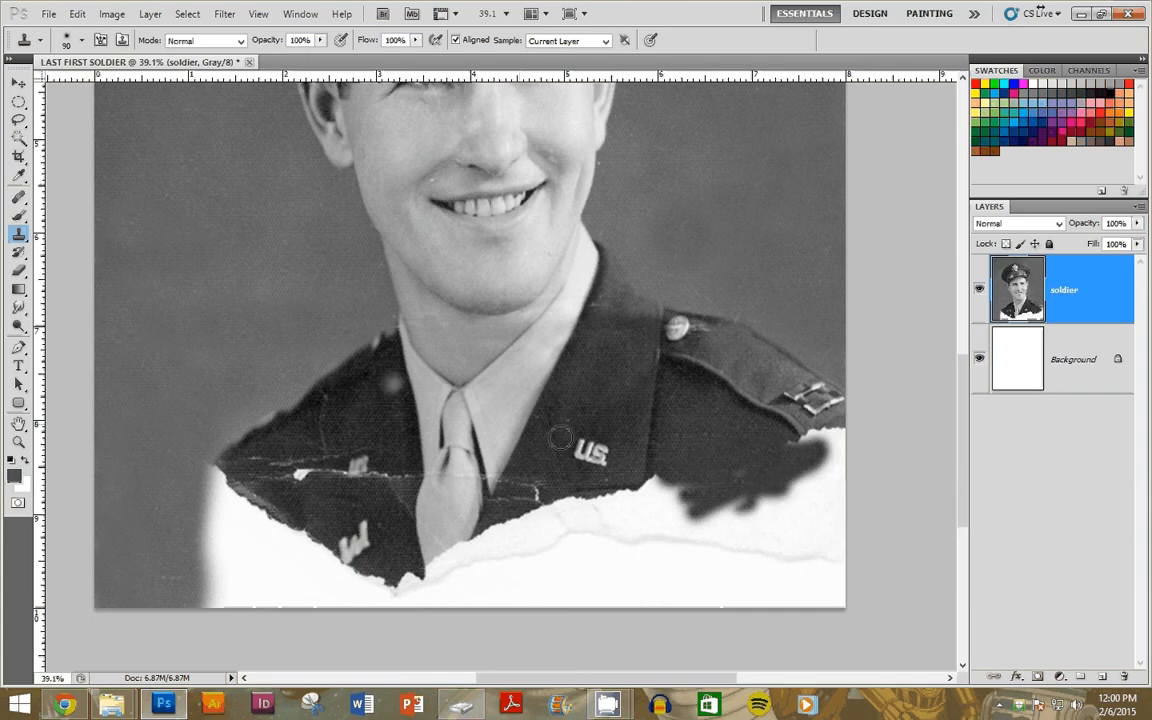
pyautogui.click(393, 383)
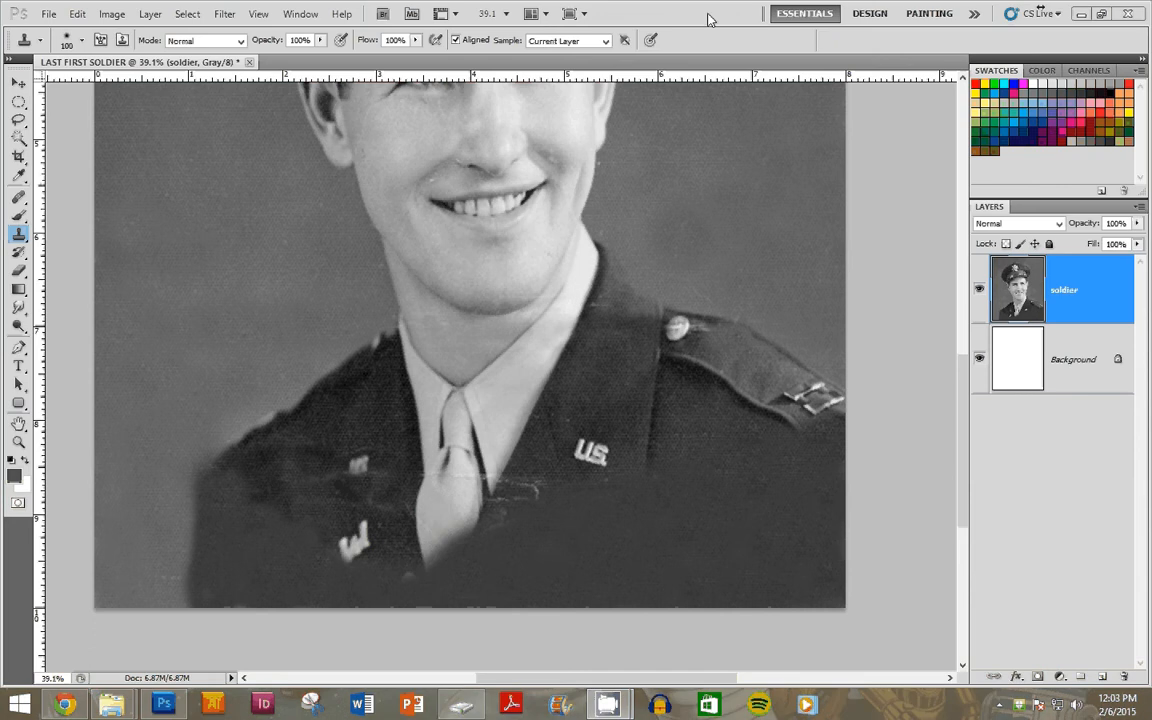
# - Clone clean backdrop over the light specks beside the jacket's lower left-hand edge with the 100 px brush
pyautogui.scroll(-3, 633, 309)
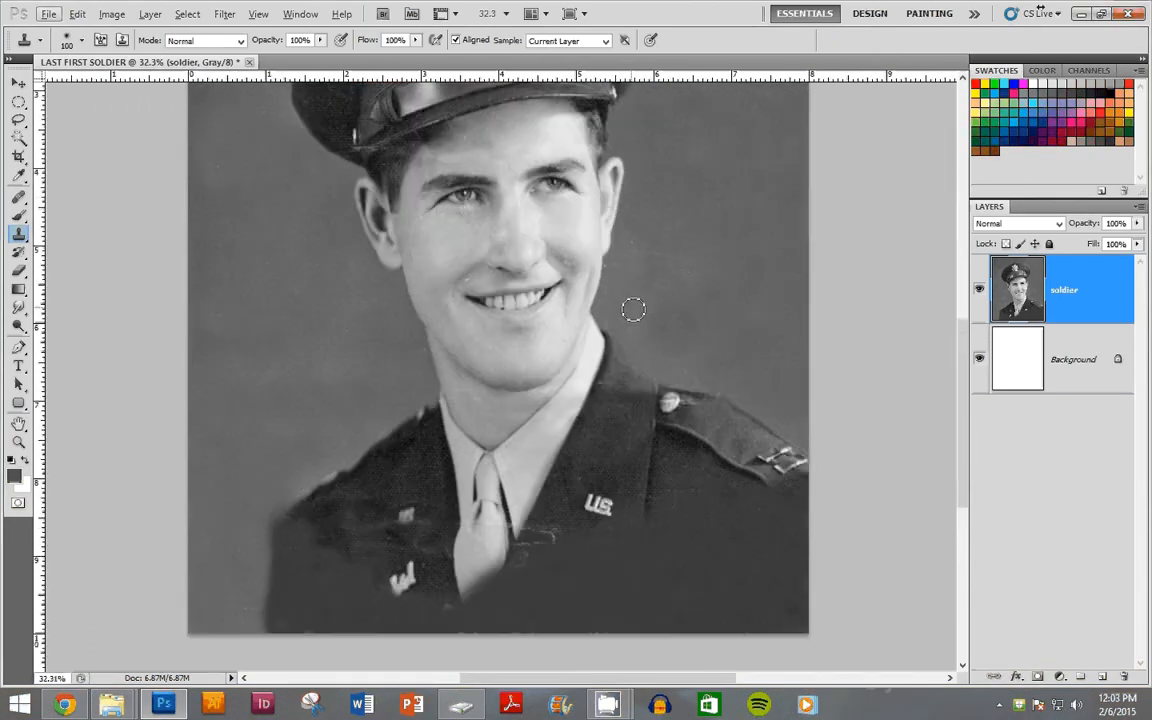
pyautogui.scroll(1, 633, 309)
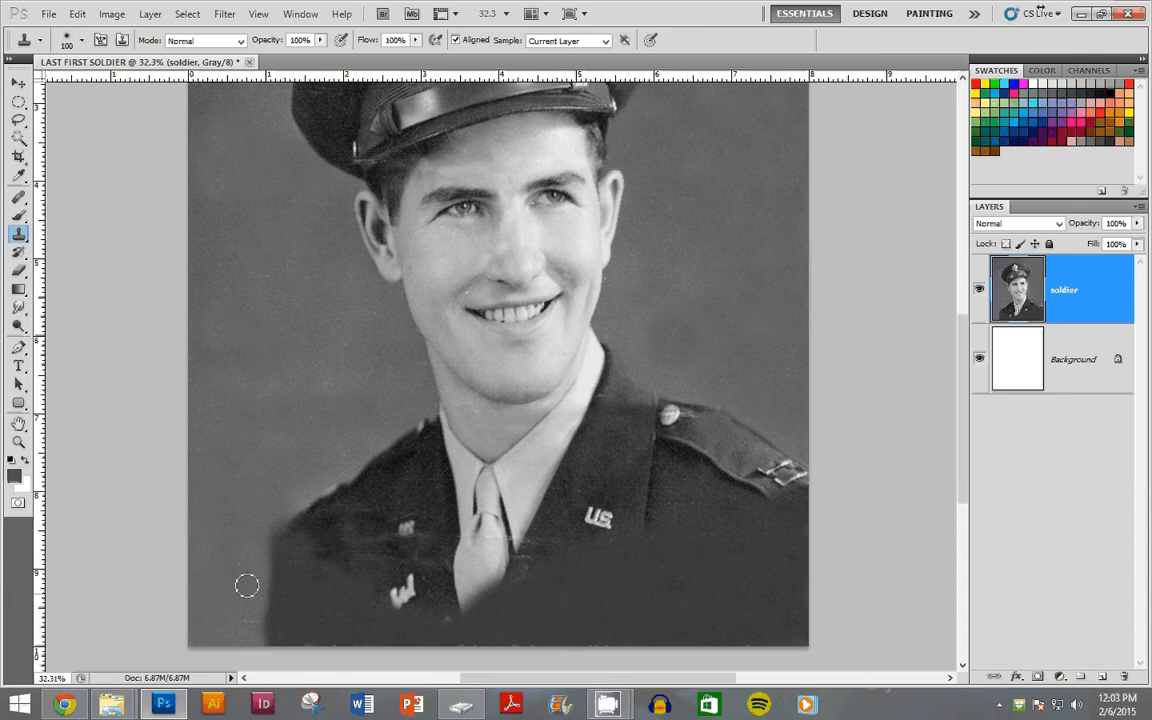
pyautogui.keyDown('alt'); pyautogui.click(229, 554); pyautogui.keyUp('alt')
pyautogui.click(252, 615)
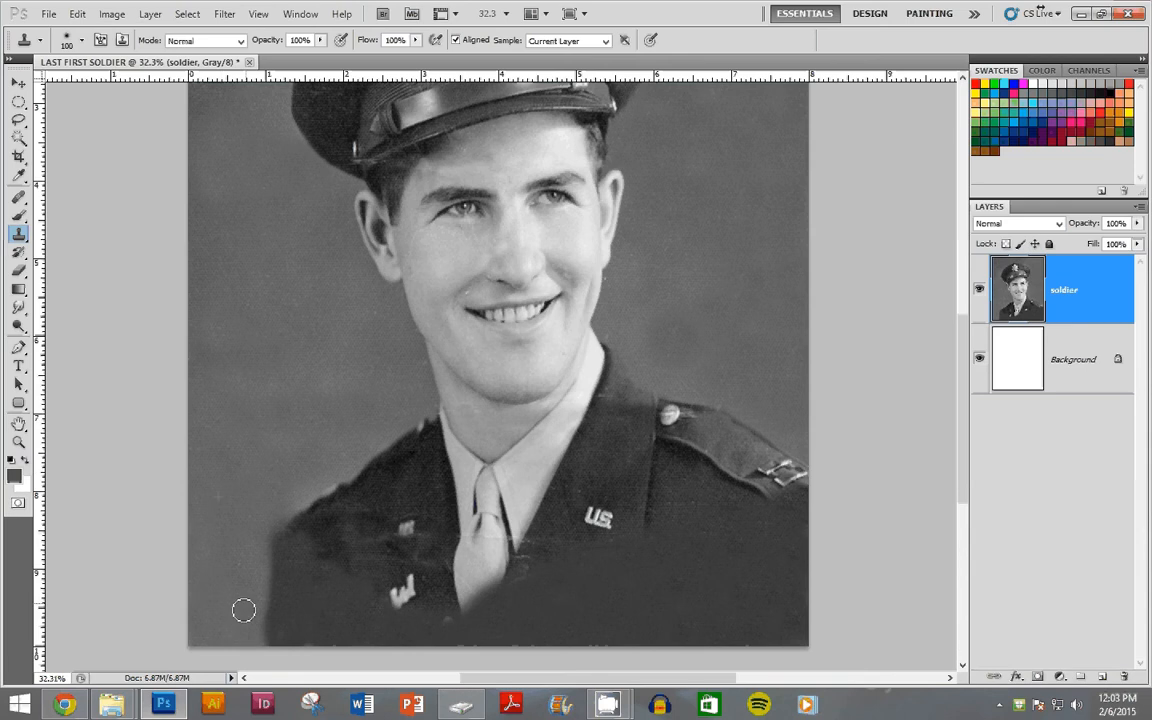
# - Clone dark jacket fabric over the rough patch just below the tip of the tie with the 100 px brush
pyautogui.keyDown('alt'); pyautogui.click(624, 615); pyautogui.keyUp('alt')
pyautogui.moveTo(463, 627); pyautogui.dragTo(453, 626)
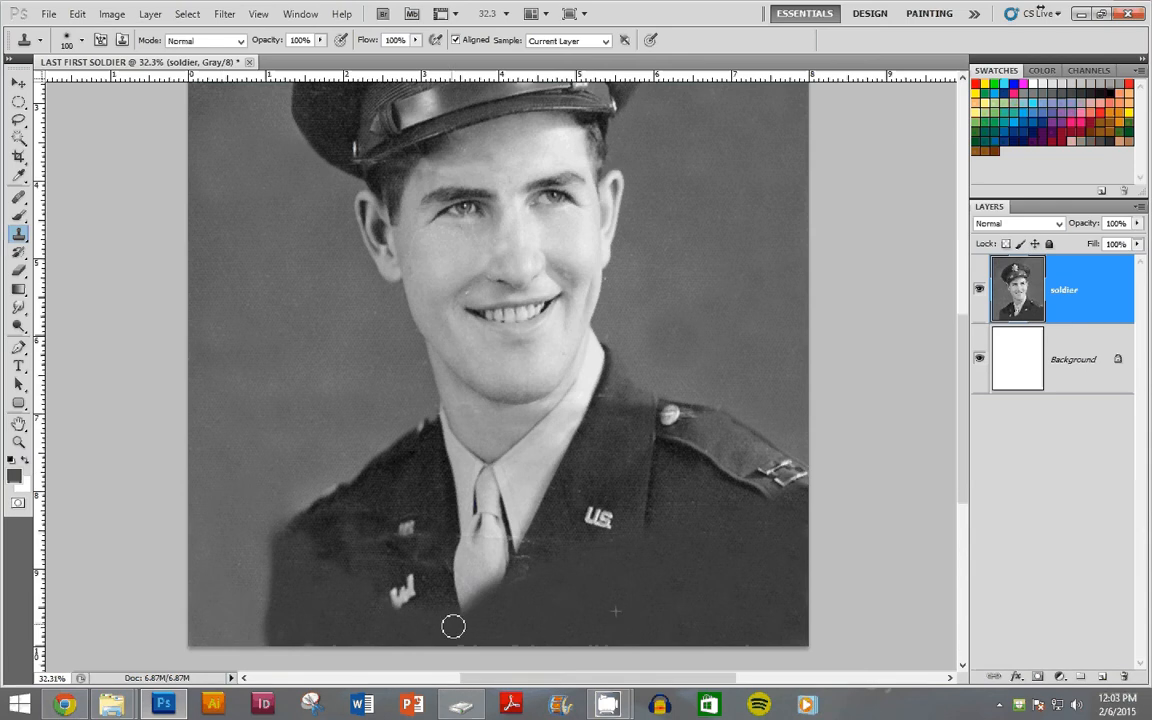
pyautogui.keyDown('alt'); pyautogui.click(691, 576); pyautogui.keyUp('alt')
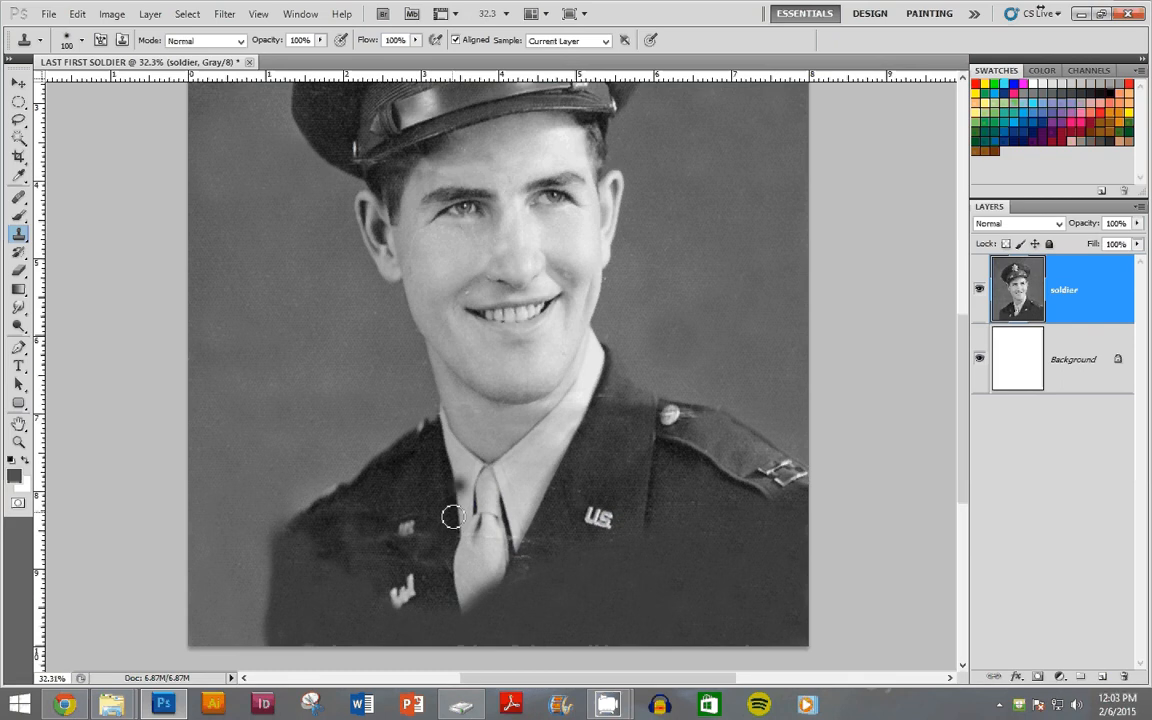
# - Outline a four-sided polygonal selection along the lower edge of the epaulette, between its button and the metal insignia
pyautogui.click(19, 441)
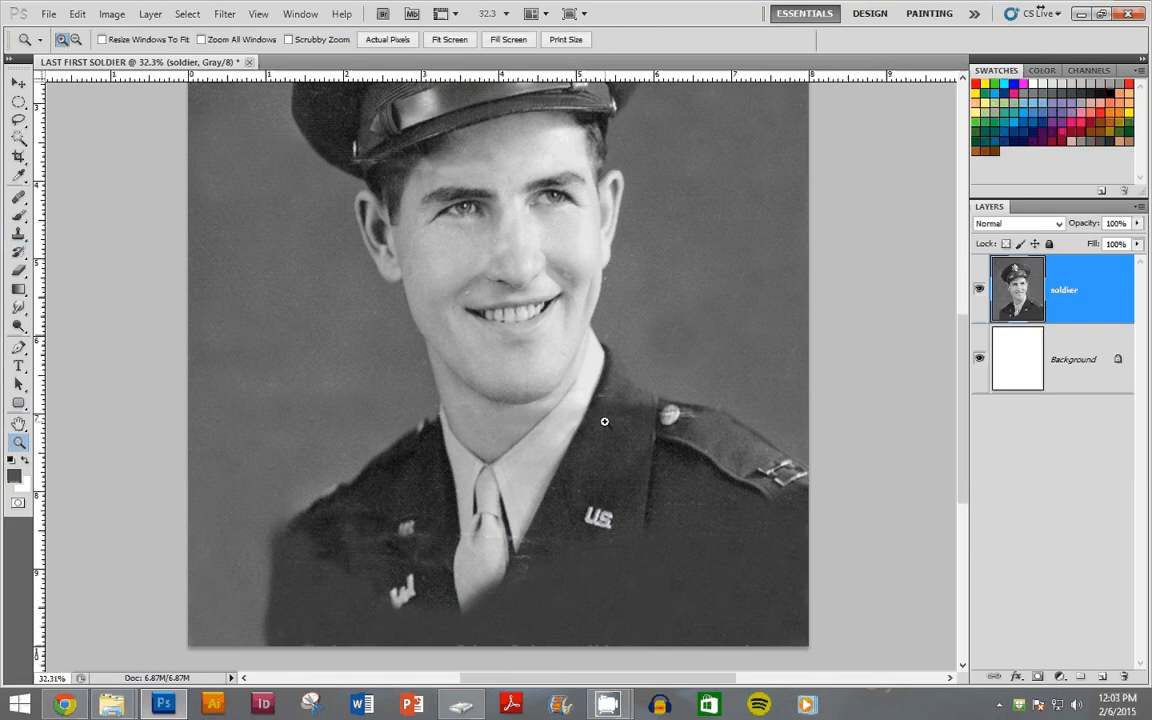
pyautogui.moveTo(593, 381); pyautogui.dragTo(851, 574)
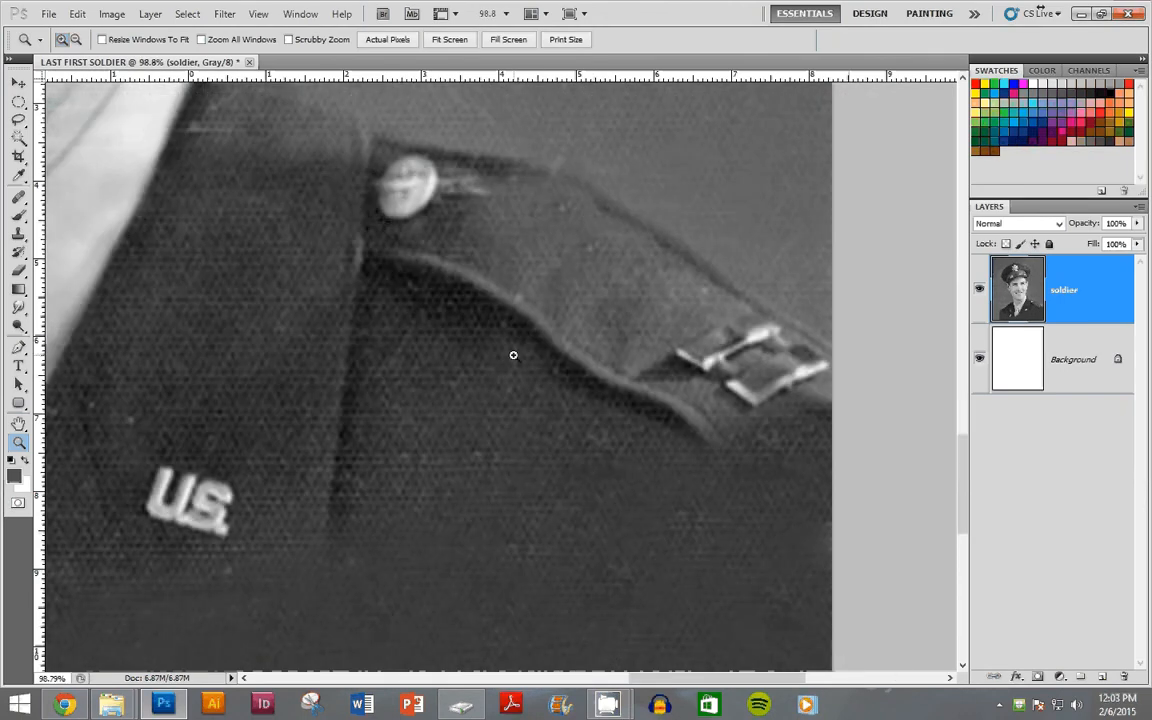
pyautogui.scroll(-3, 535, 372)
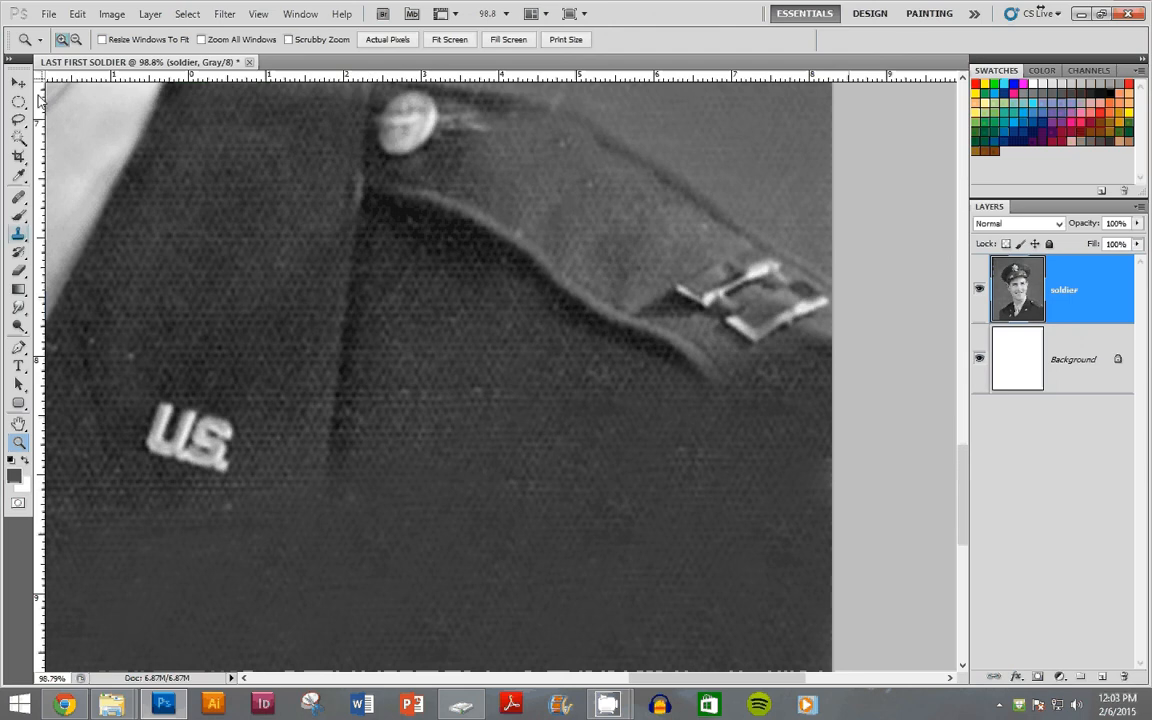
pyautogui.click(18, 119)
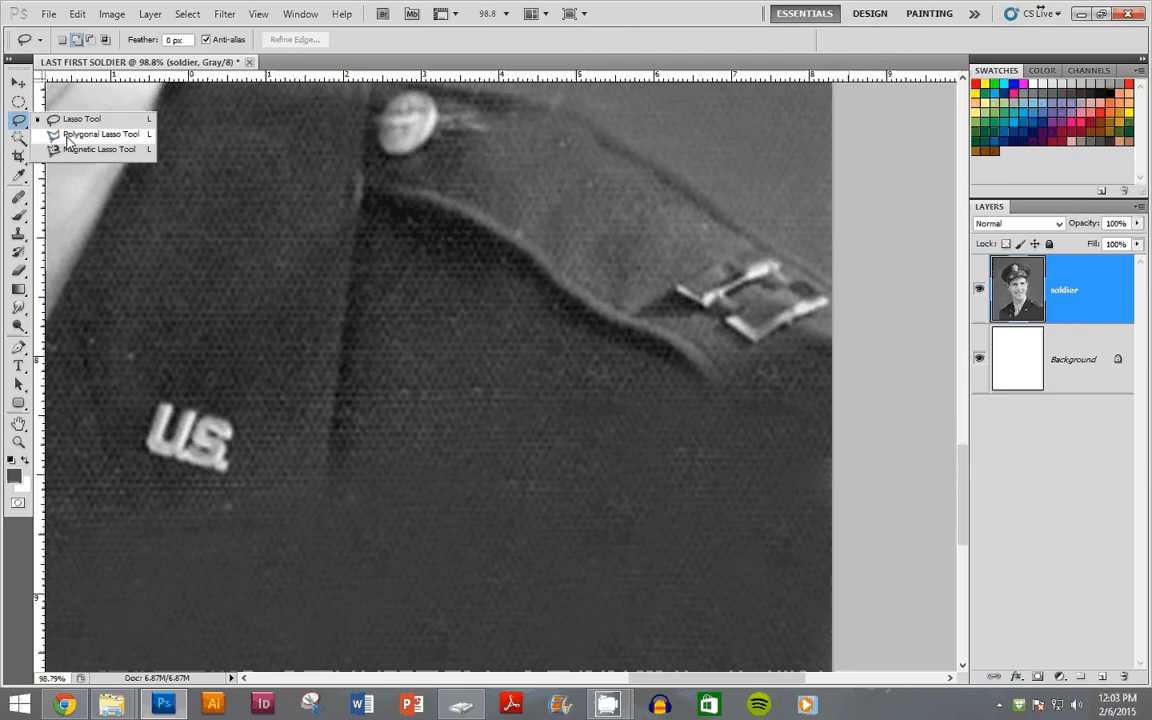
pyautogui.click(100, 134)
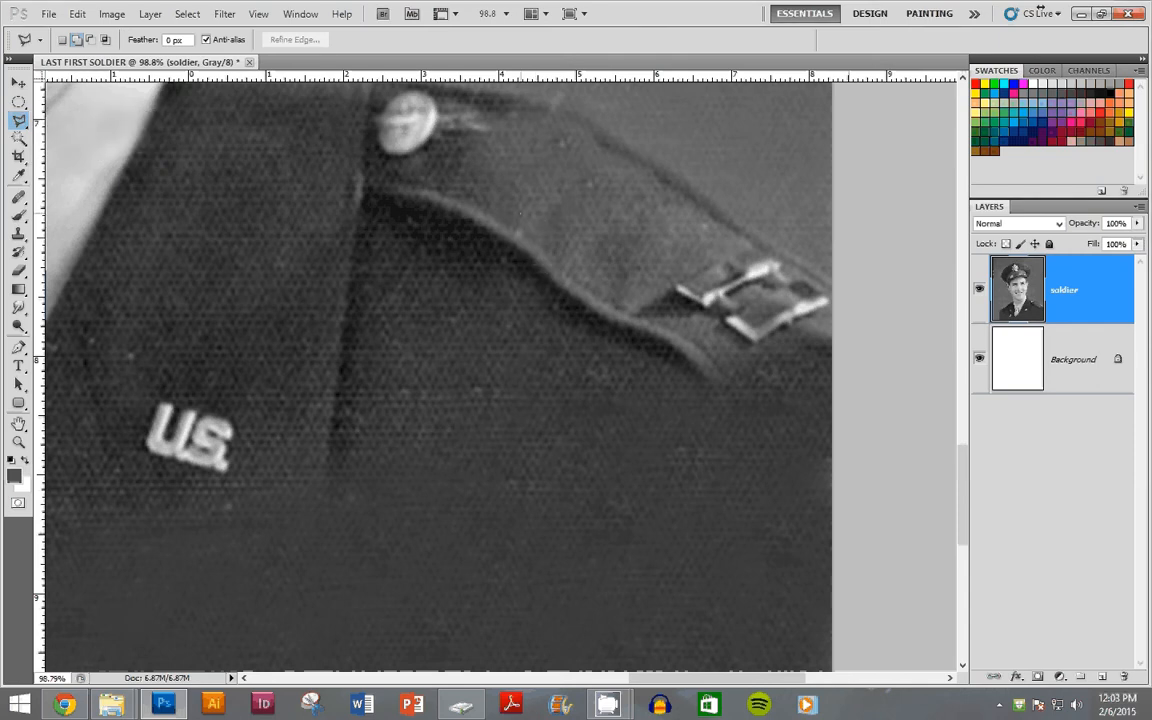
pyautogui.click(520, 213)
pyautogui.click(485, 279)
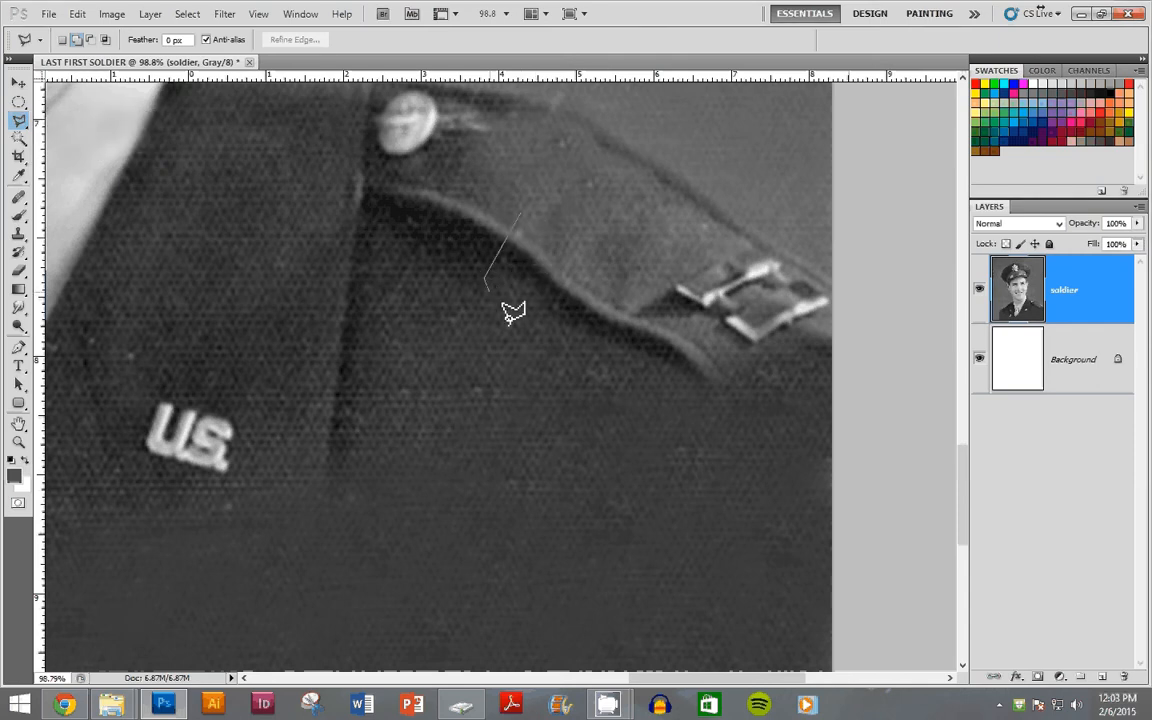
pyautogui.click(611, 368)
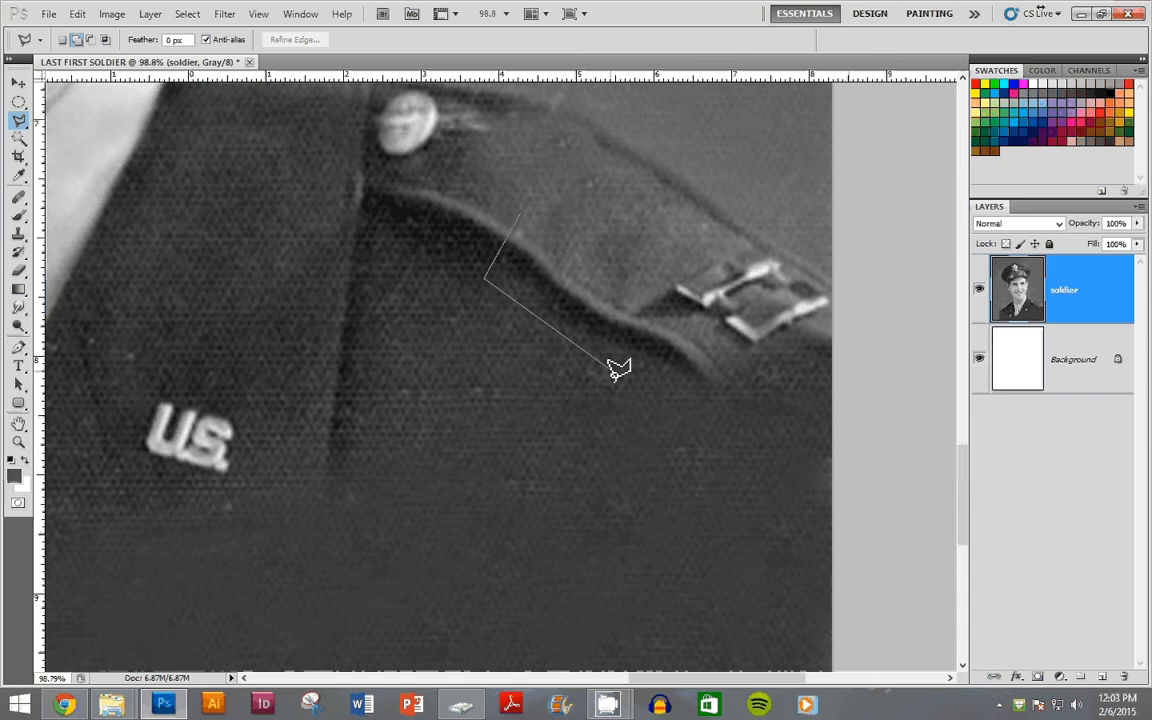
pyautogui.click(657, 281)
pyautogui.click(520, 213)
# - Feather the epaulette edge selection by 10 pixels and copy it to a new layer
pyautogui.rightClick(536, 264)
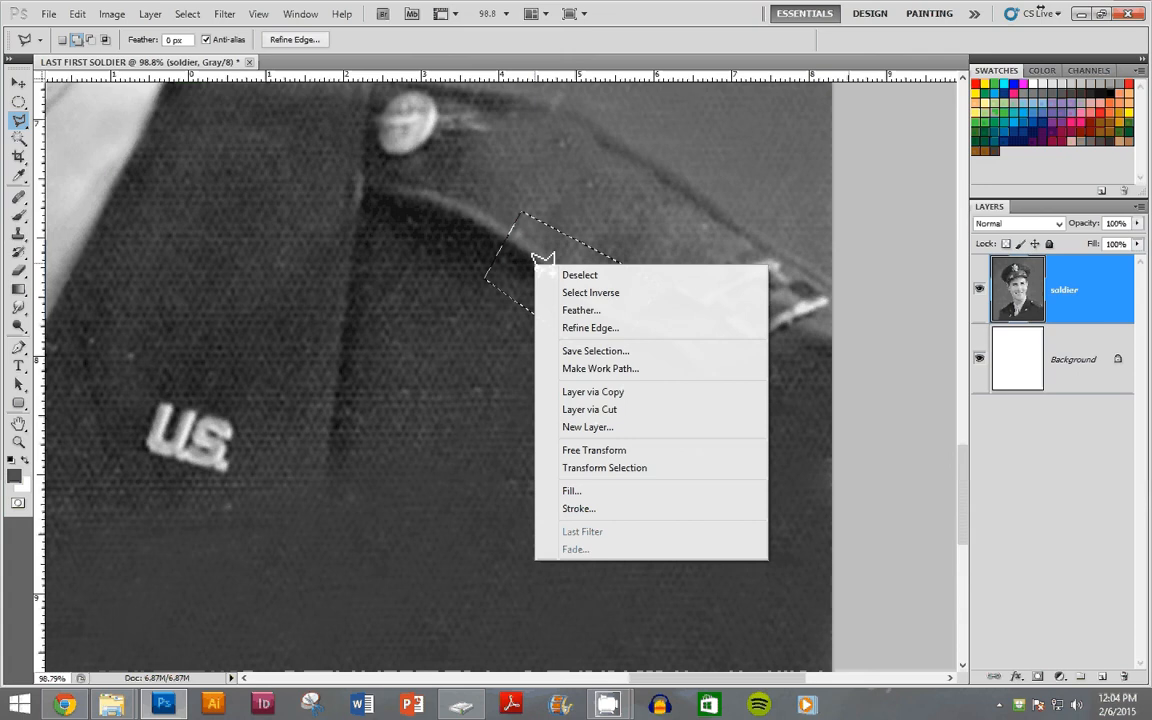
pyautogui.click(578, 311)
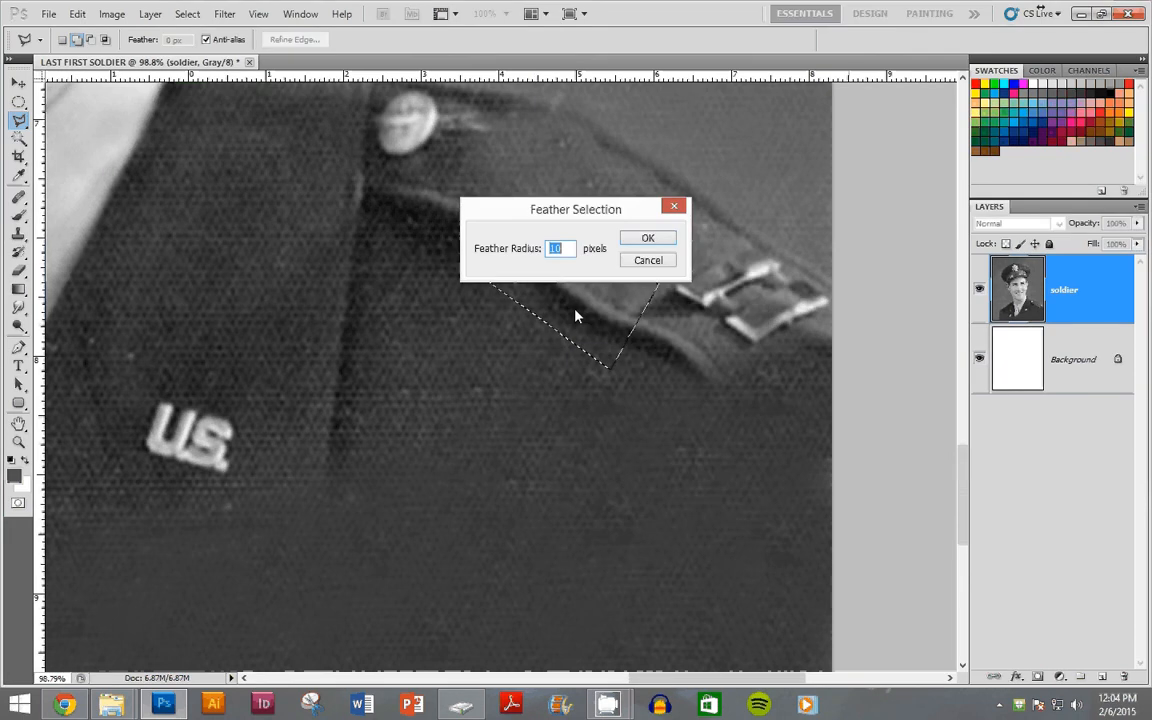
pyautogui.press('Return')
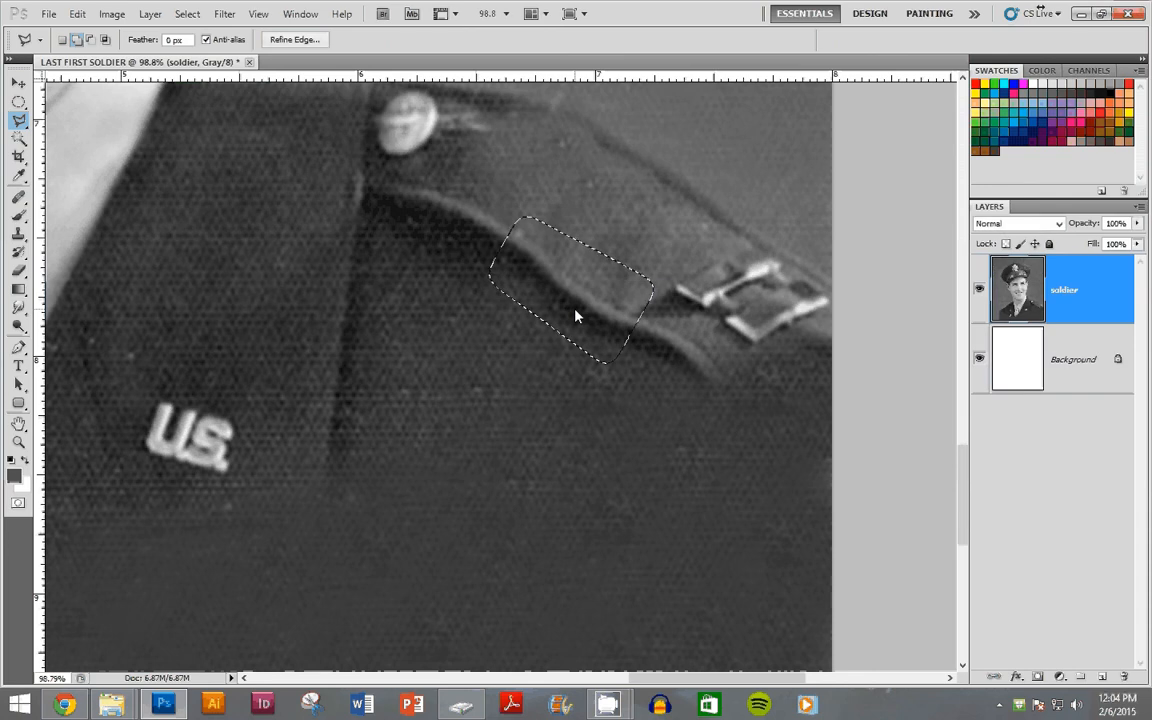
pyautogui.hotkey('ctrl', 'j')
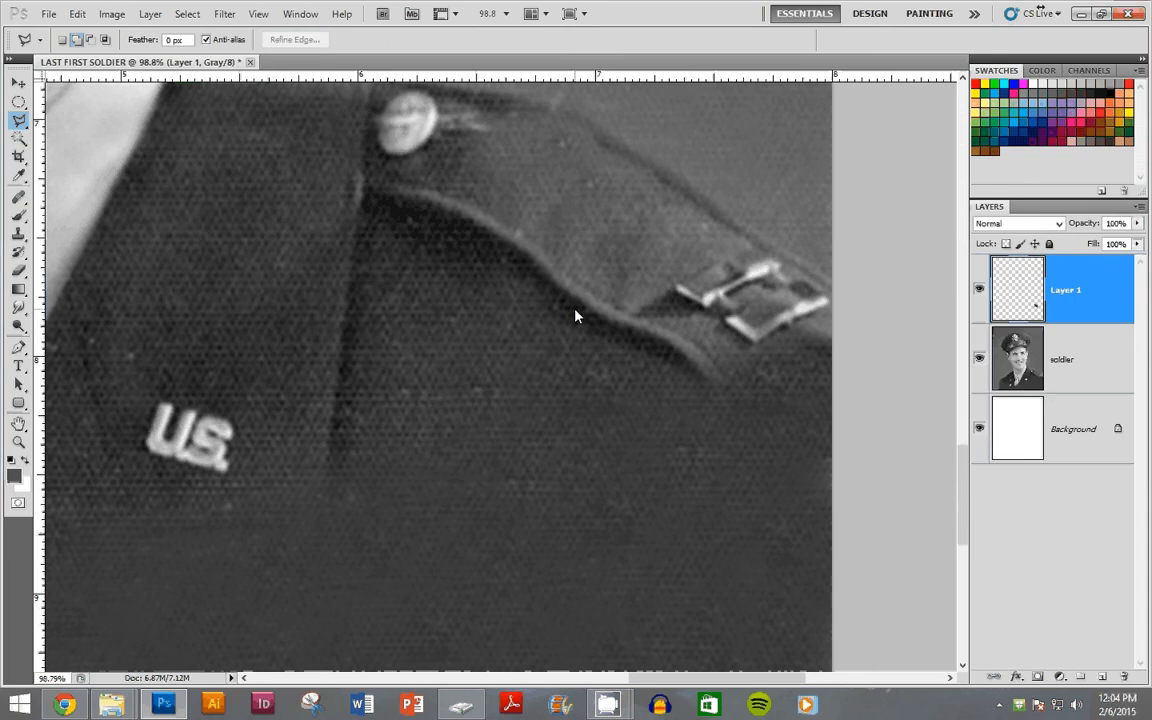
# - Rotate the copied epaulette edge about -80°, place it below the metal insignia as the strap's missing end, and merge it into the soldier layer
pyautogui.click(19, 81)
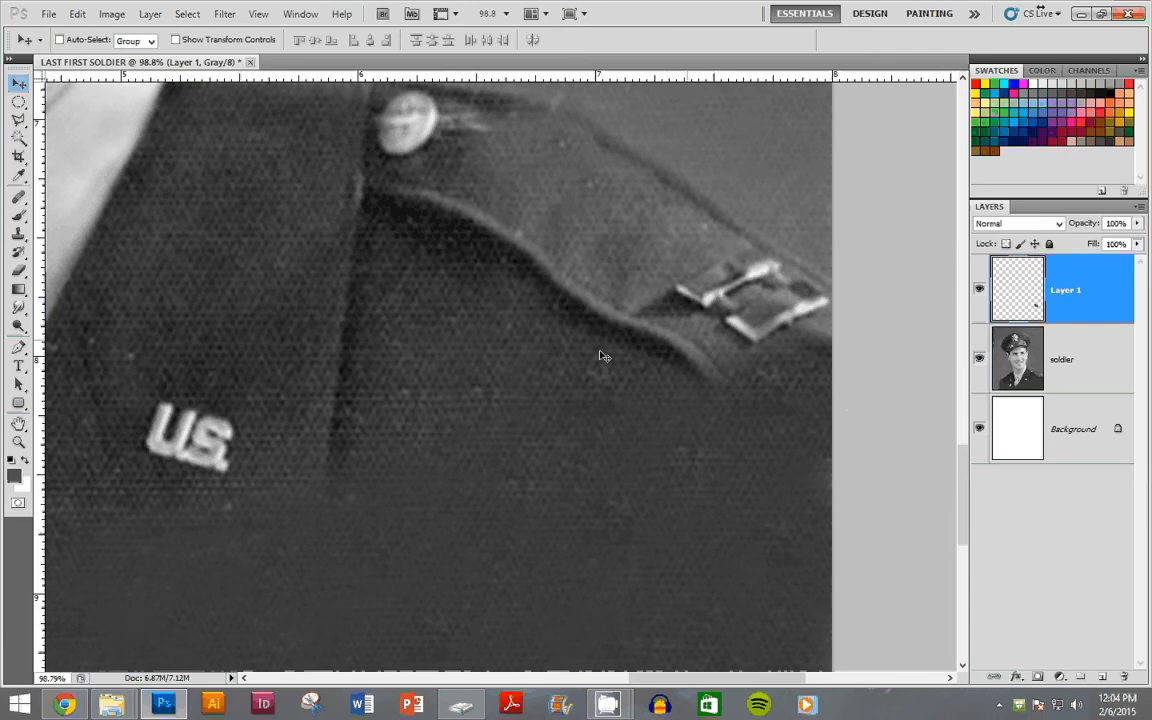
pyautogui.moveTo(604, 356); pyautogui.dragTo(556, 403)
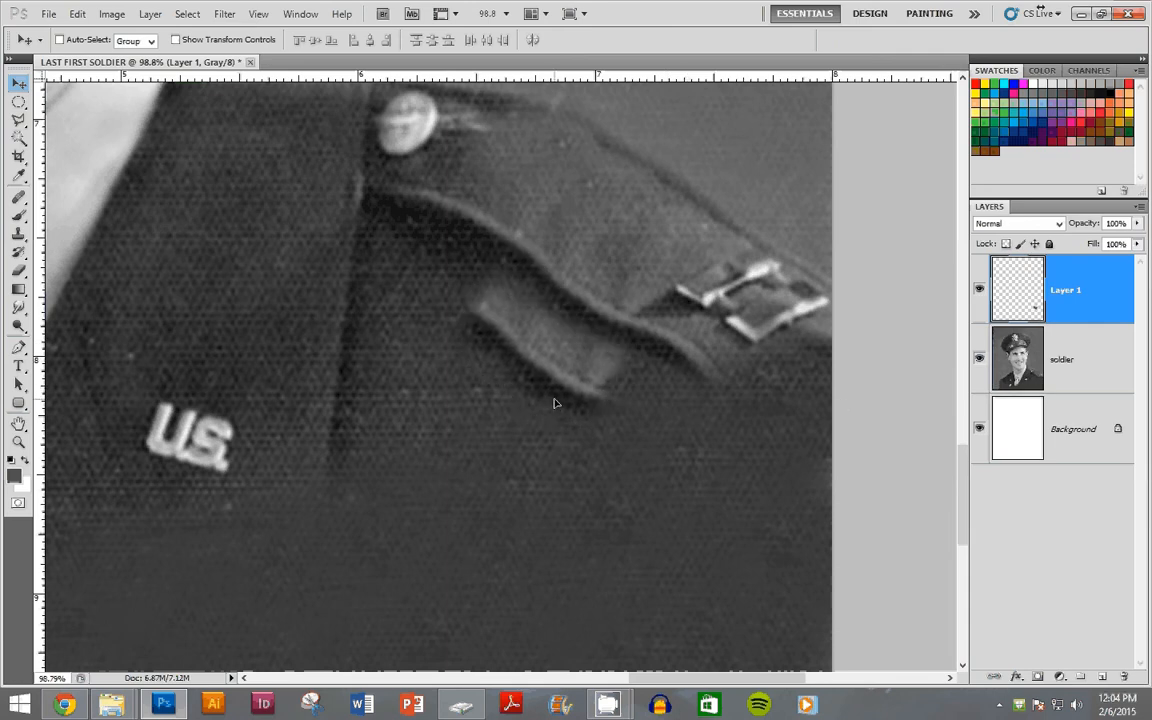
pyautogui.hotkey('ctrl', 't')
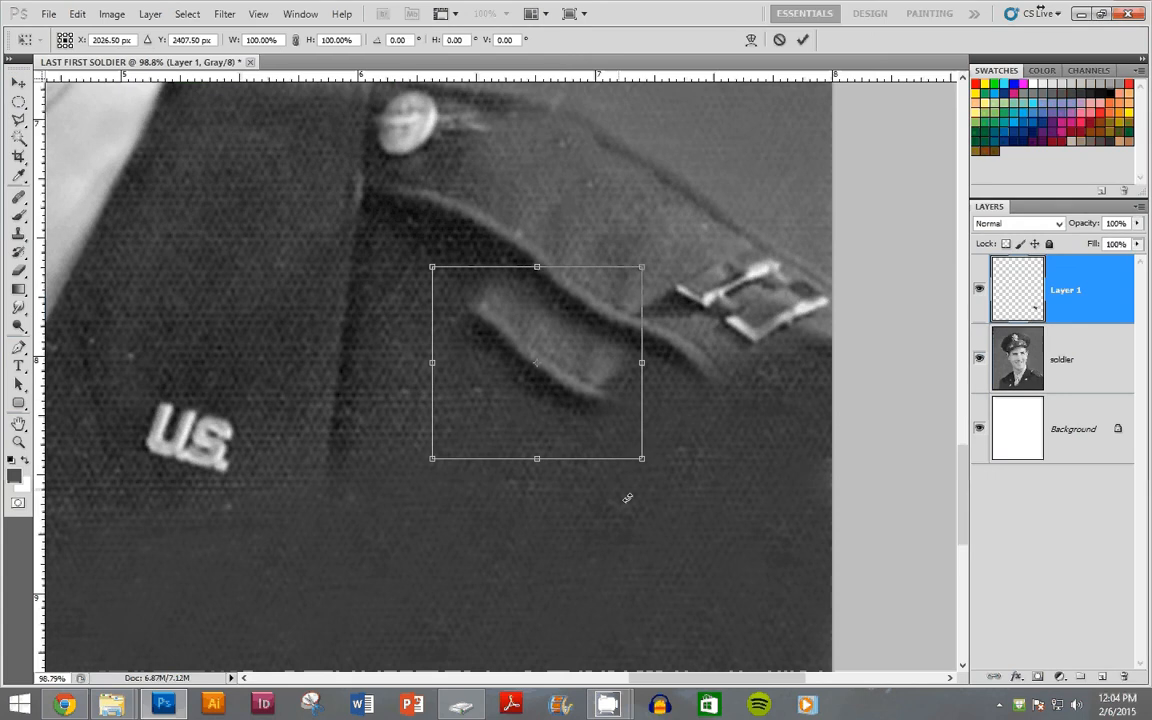
pyautogui.moveTo(677, 433); pyautogui.dragTo(653, 466)
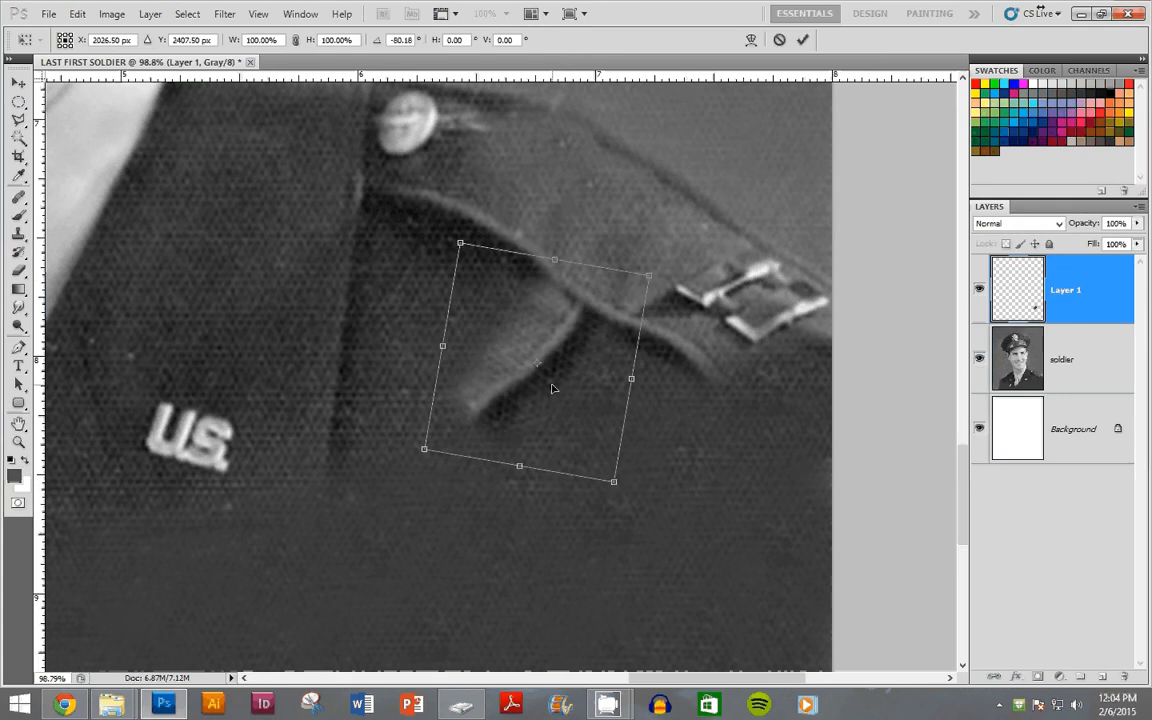
pyautogui.moveTo(552, 388); pyautogui.dragTo(807, 372)
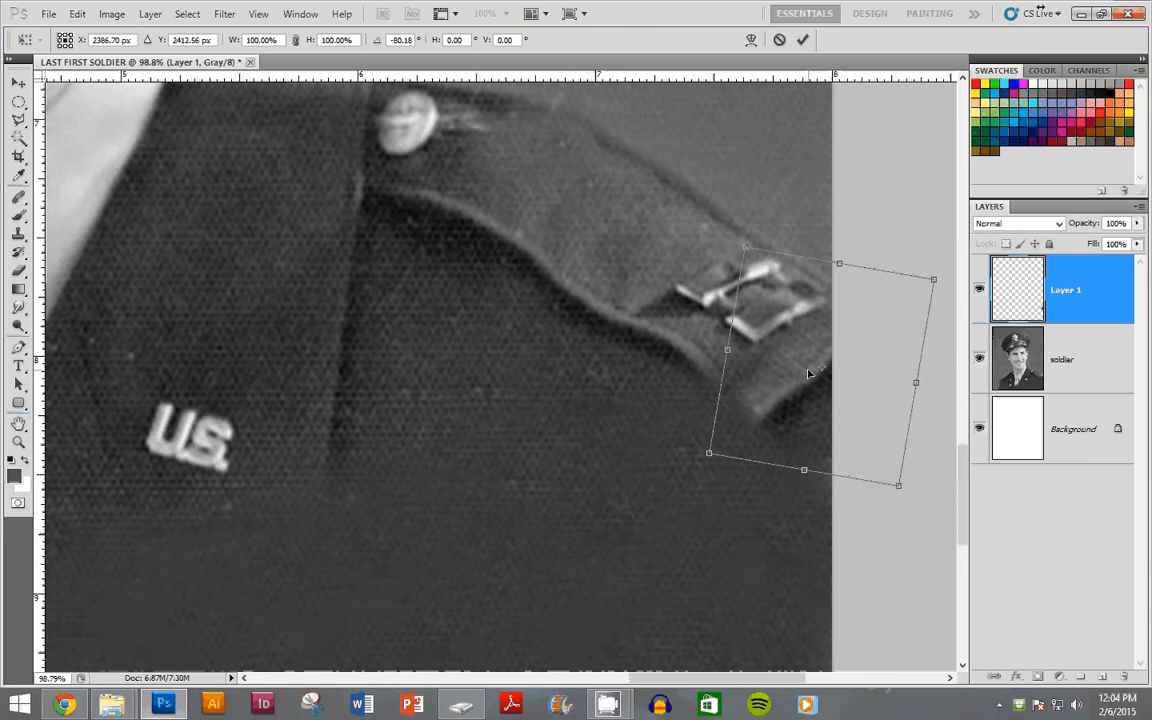
pyautogui.moveTo(809, 373)
pyautogui.mouseDown()
pyautogui.moveTo(807, 552)
pyautogui.moveTo(806, 384)
pyautogui.mouseUp()
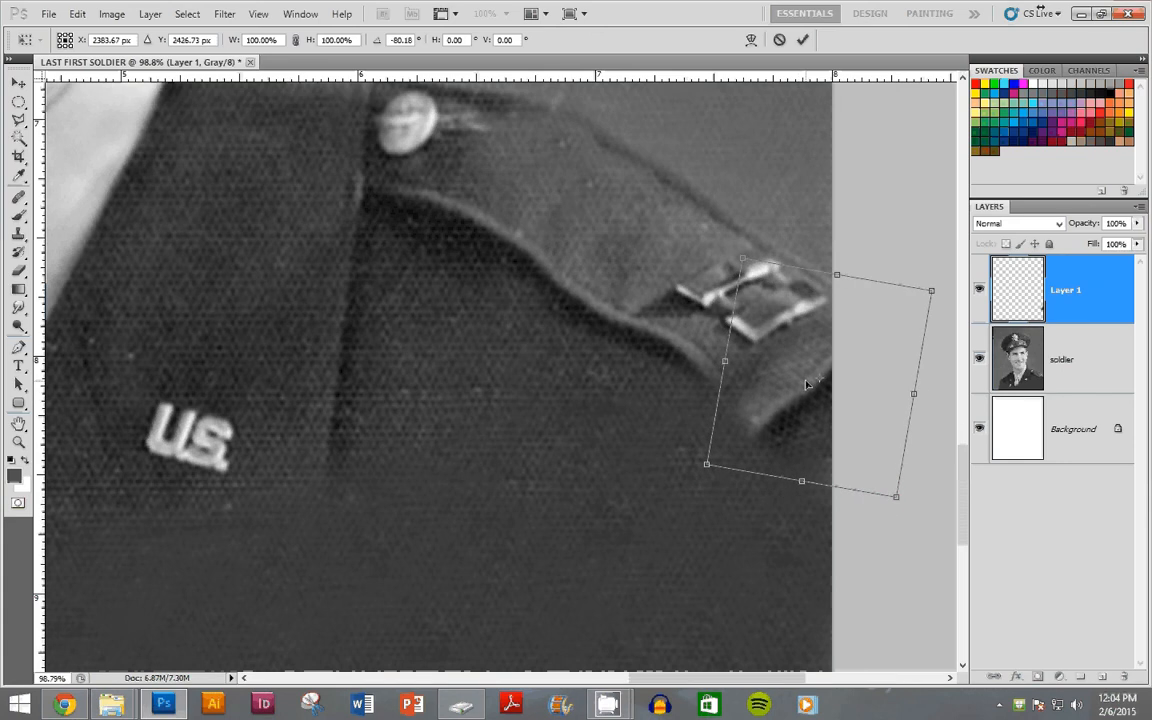
pyautogui.press('Return')
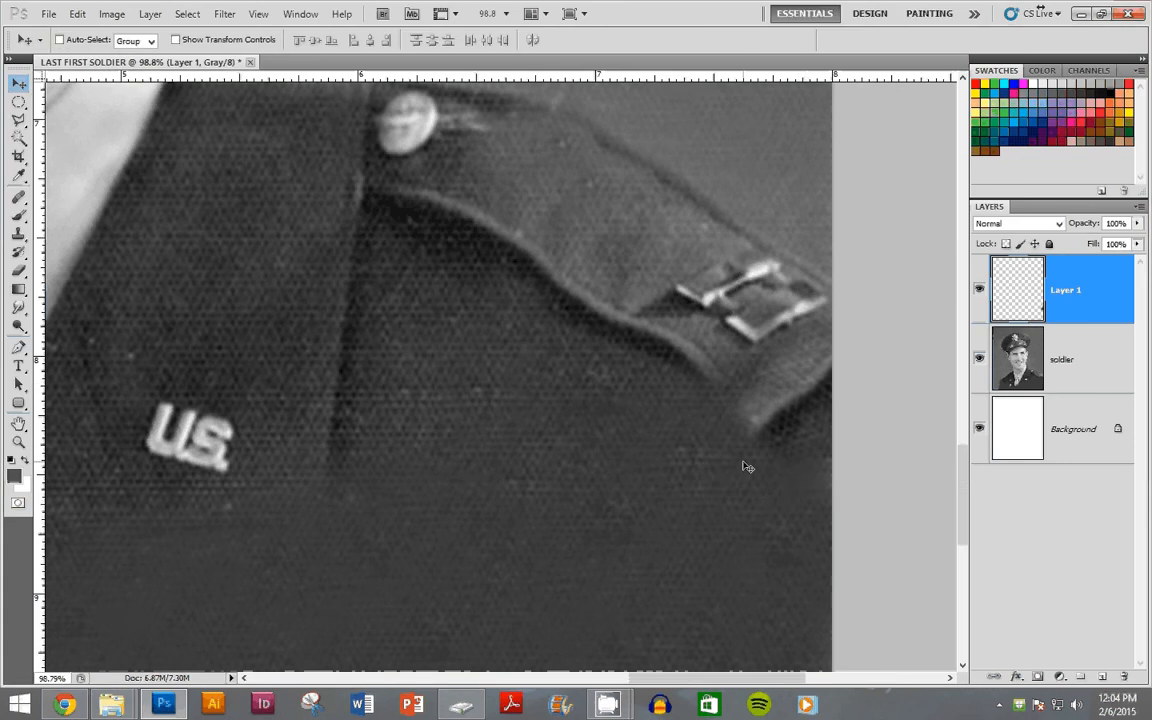
pyautogui.rightClick(1090, 291)
pyautogui.click(965, 628)
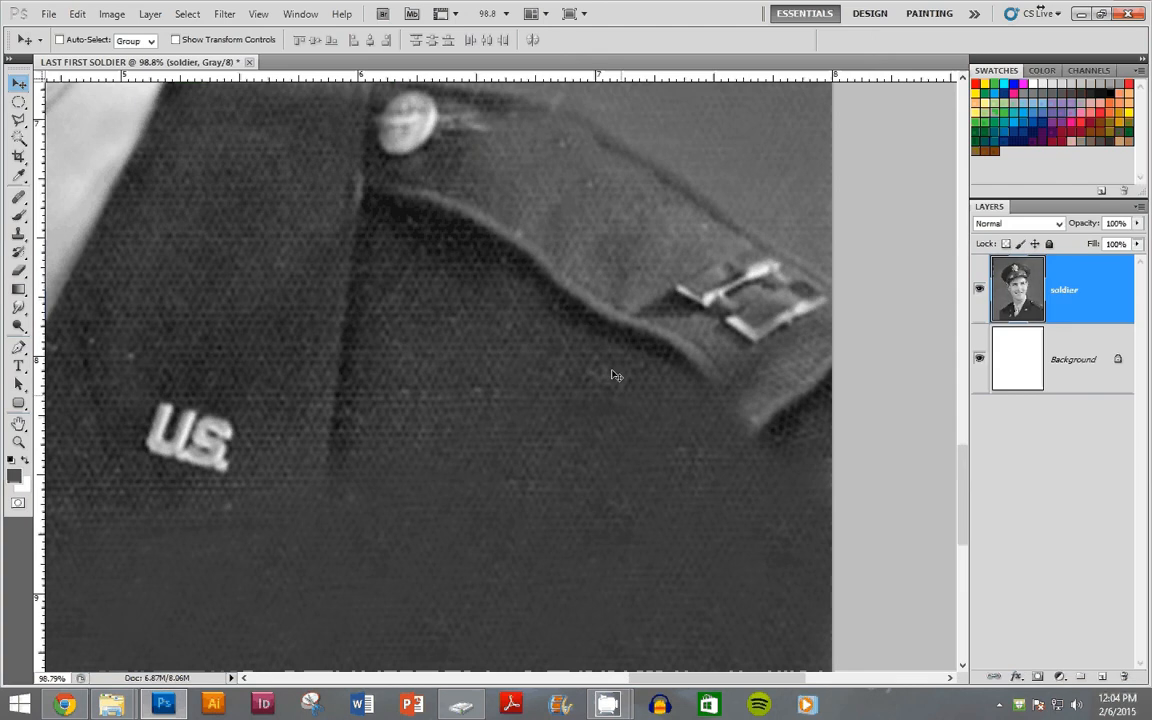
# - Clone the epaulette's edge and shadow across the gap to join the strap's lower edge to its new corner
pyautogui.click(18, 232)
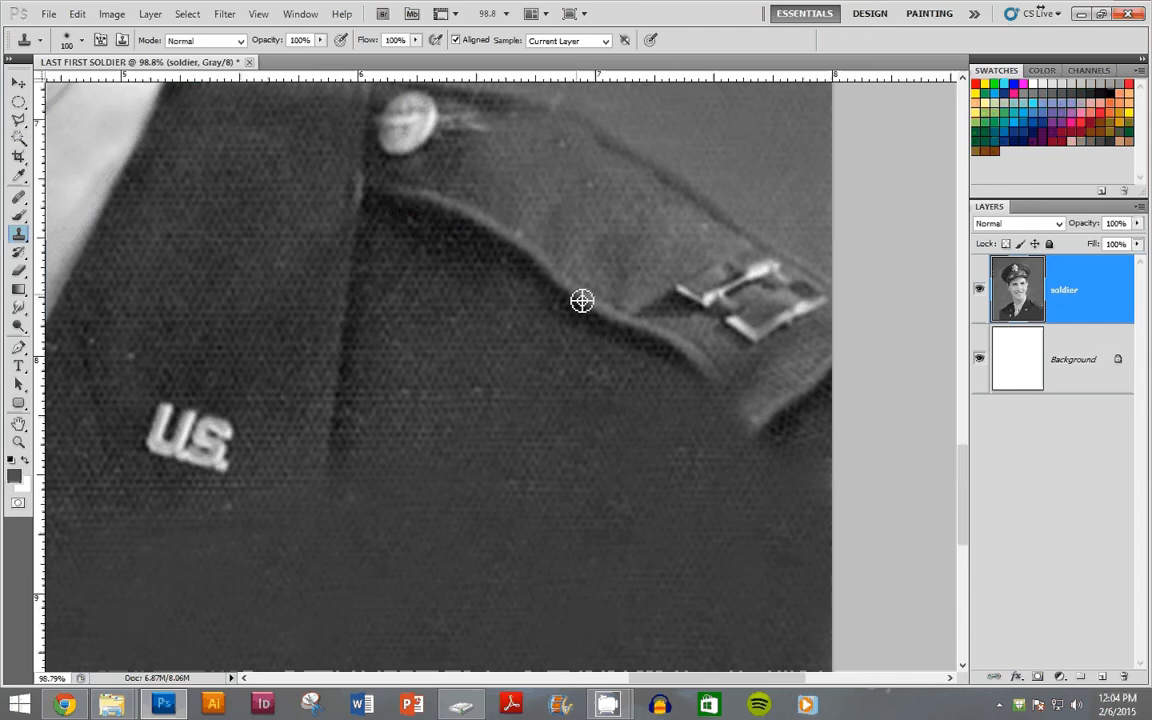
pyautogui.keyDown('alt'); pyautogui.click(582, 301); pyautogui.keyUp('alt')
pyautogui.moveTo(674, 356)
pyautogui.mouseDown()
pyautogui.moveTo(718, 383)
pyautogui.moveTo(728, 406)
pyautogui.moveTo(668, 372)
pyautogui.mouseUp()
pyautogui.keyDown('alt'); pyautogui.click(290, 409); pyautogui.keyUp('alt')
pyautogui.moveTo(428, 231); pyautogui.dragTo(566, 315)
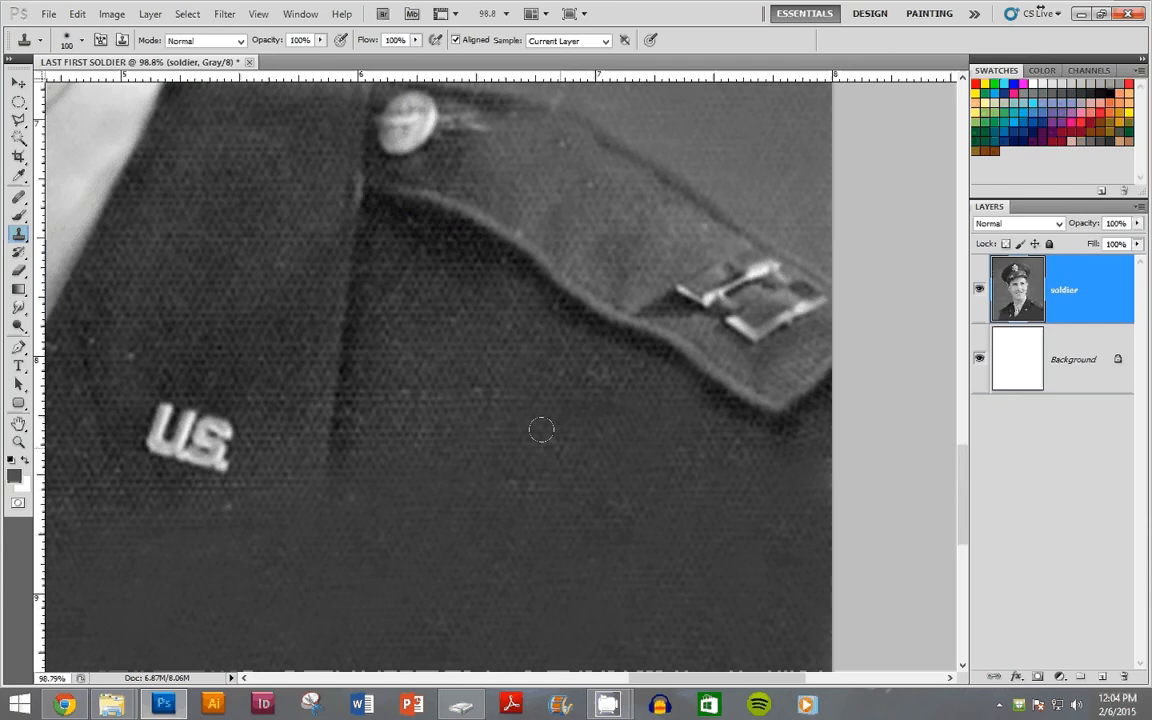
# - Outline a four-sided polygonal selection around the lapel's outer edge between the US pin and the epaulette
pyautogui.scroll(-3, 510, 442)
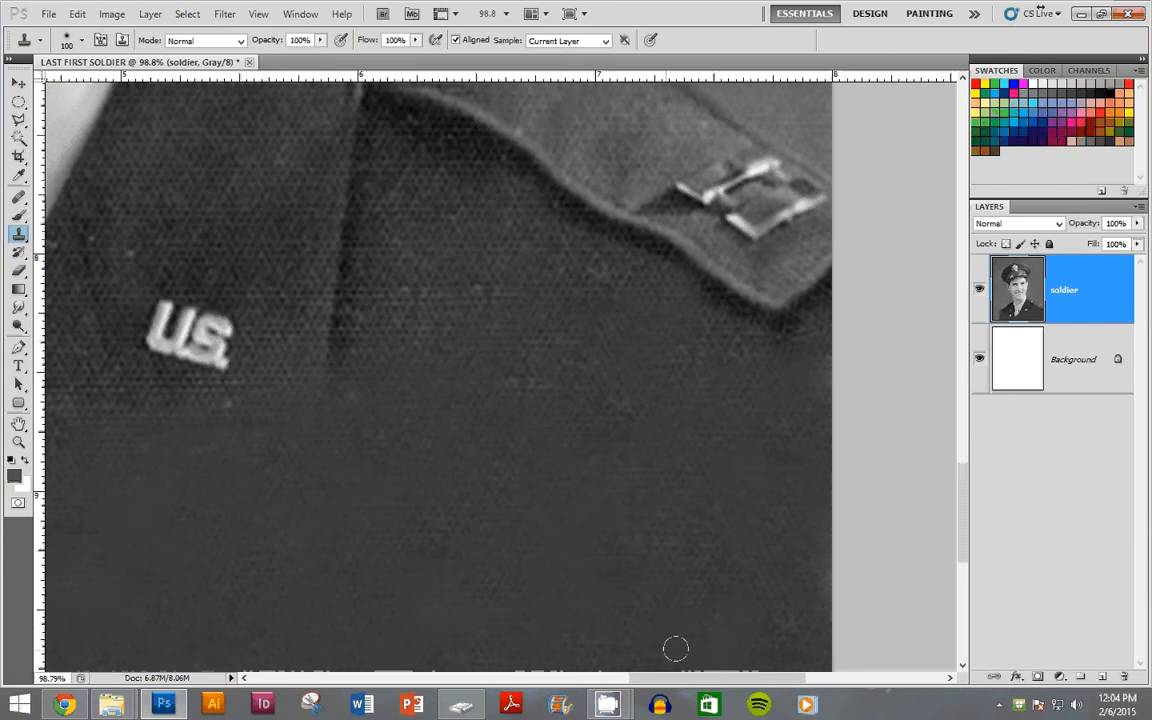
pyautogui.moveTo(706, 679); pyautogui.dragTo(648, 681)
pyautogui.scroll(-1, 615, 399)
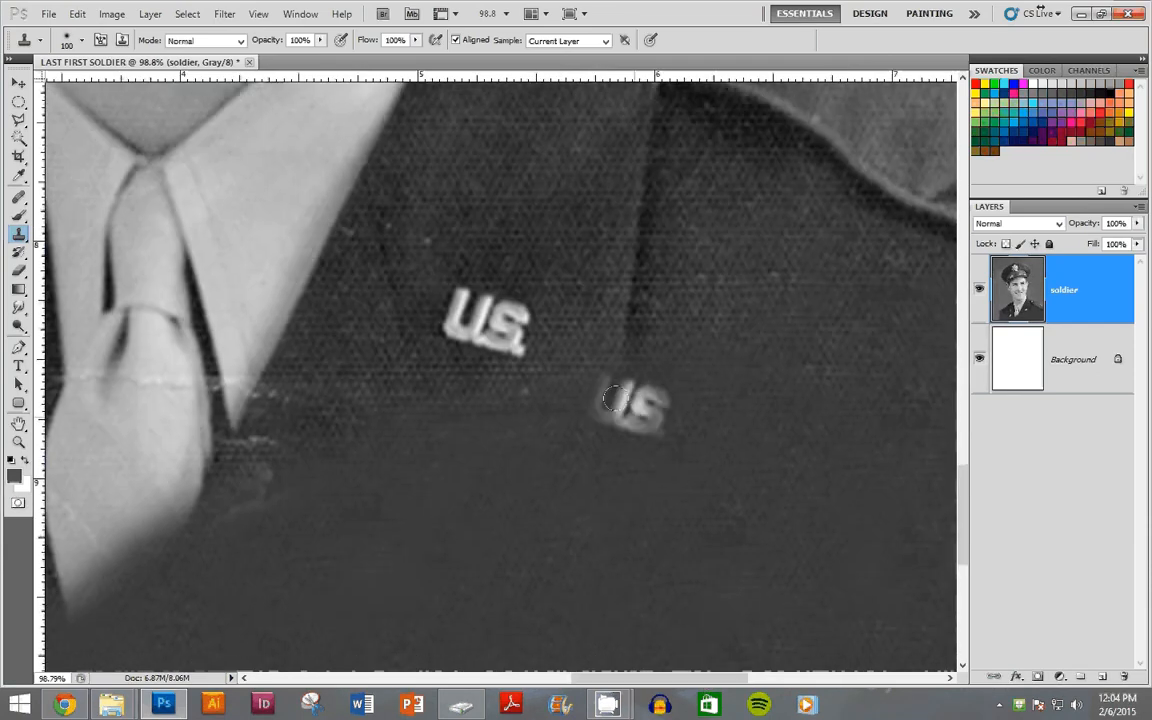
pyautogui.scroll(-1, 666, 439)
pyautogui.scroll(-1, 666, 439)
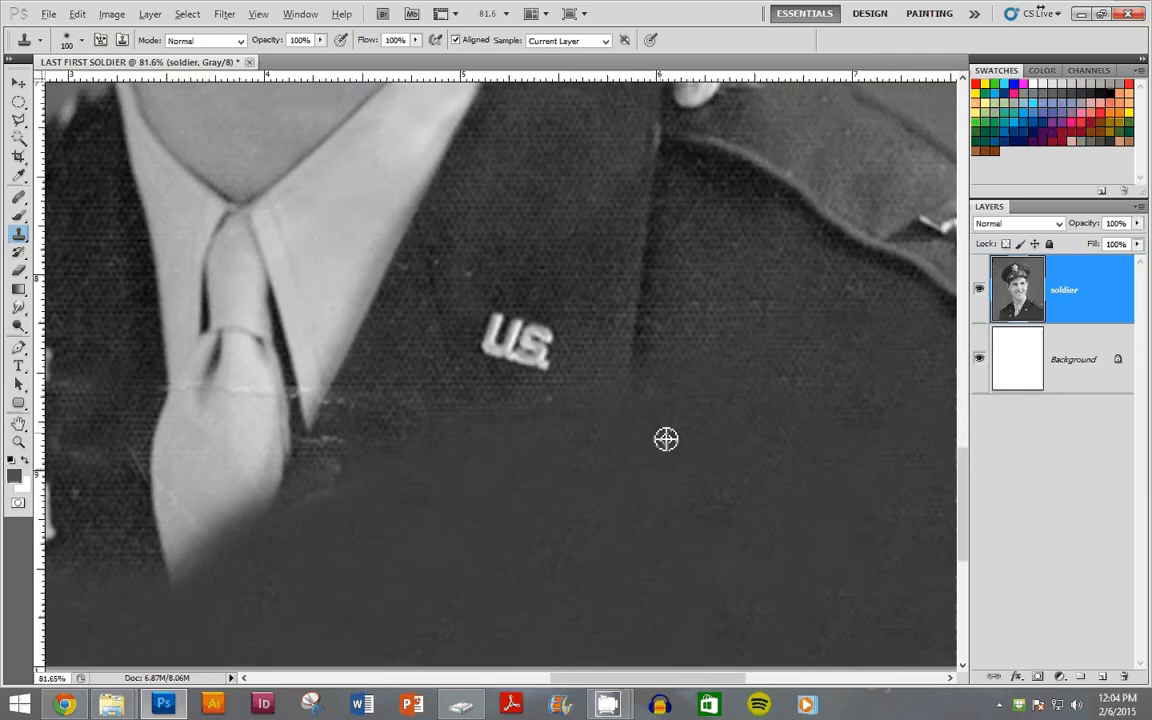
pyautogui.scroll(-2, 666, 439)
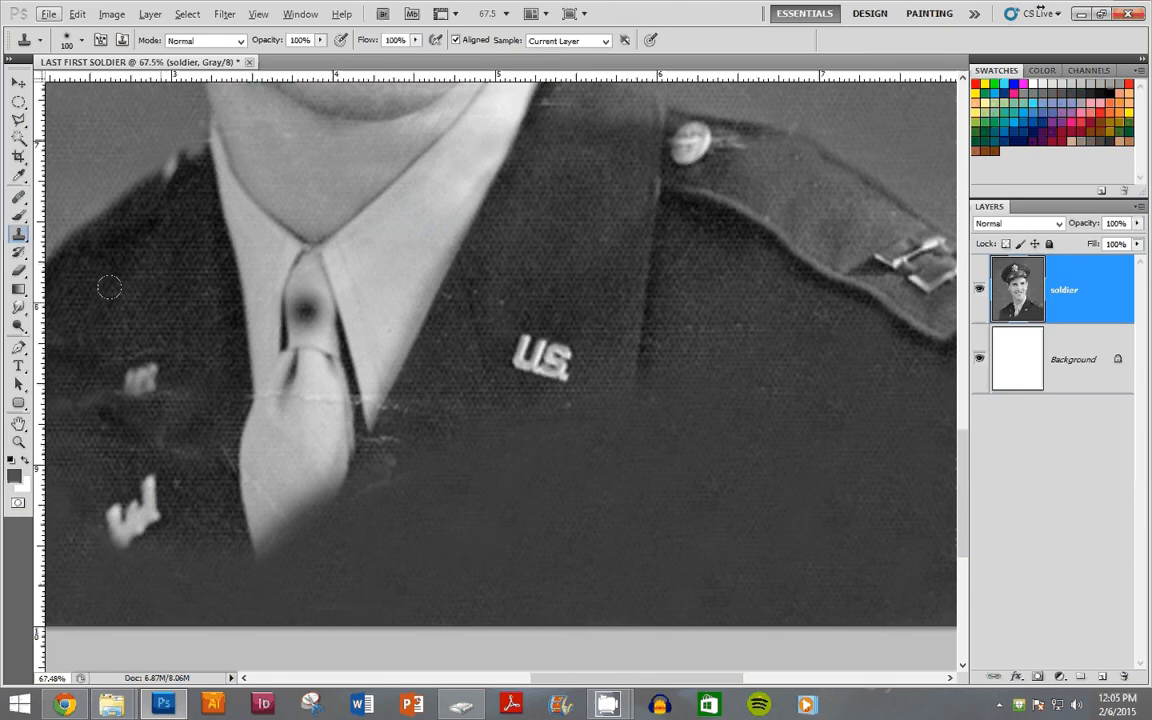
pyautogui.click(16, 119)
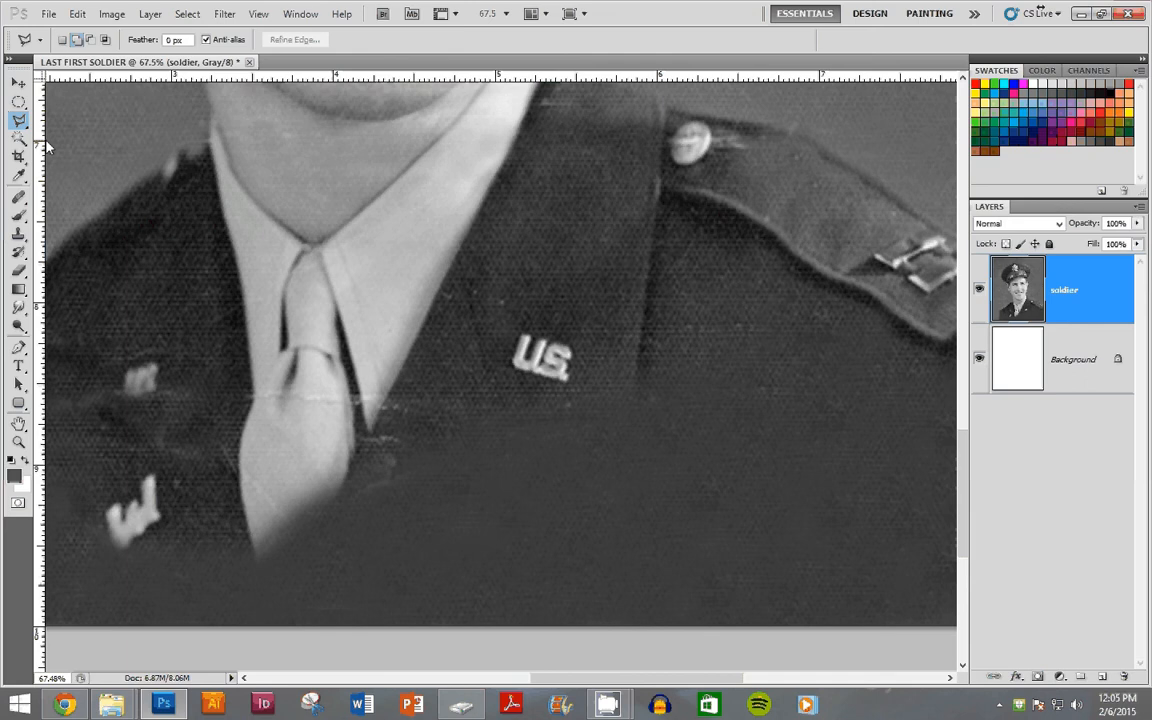
pyautogui.click(621, 240)
pyautogui.click(595, 383)
pyautogui.click(670, 394)
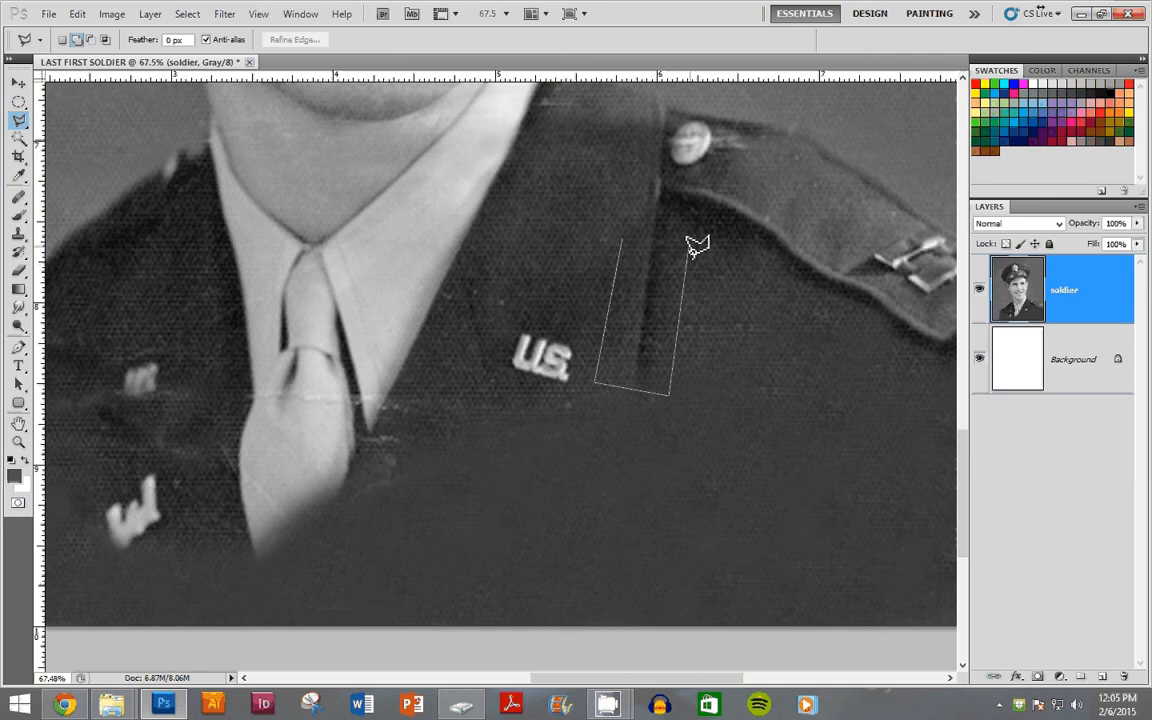
pyautogui.click(688, 247)
pyautogui.click(622, 240)
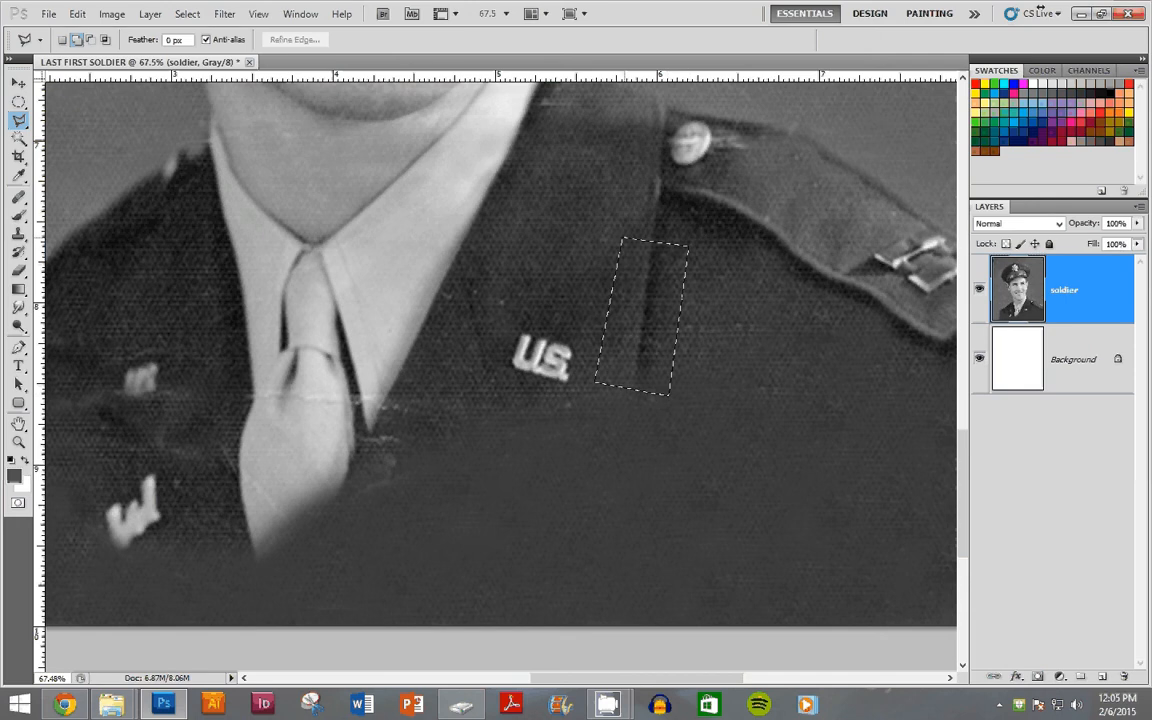
# - Feather the lapel edge selection by 10 pixels and copy it to a new layer
pyautogui.rightClick(650, 298)
pyautogui.click(694, 274)
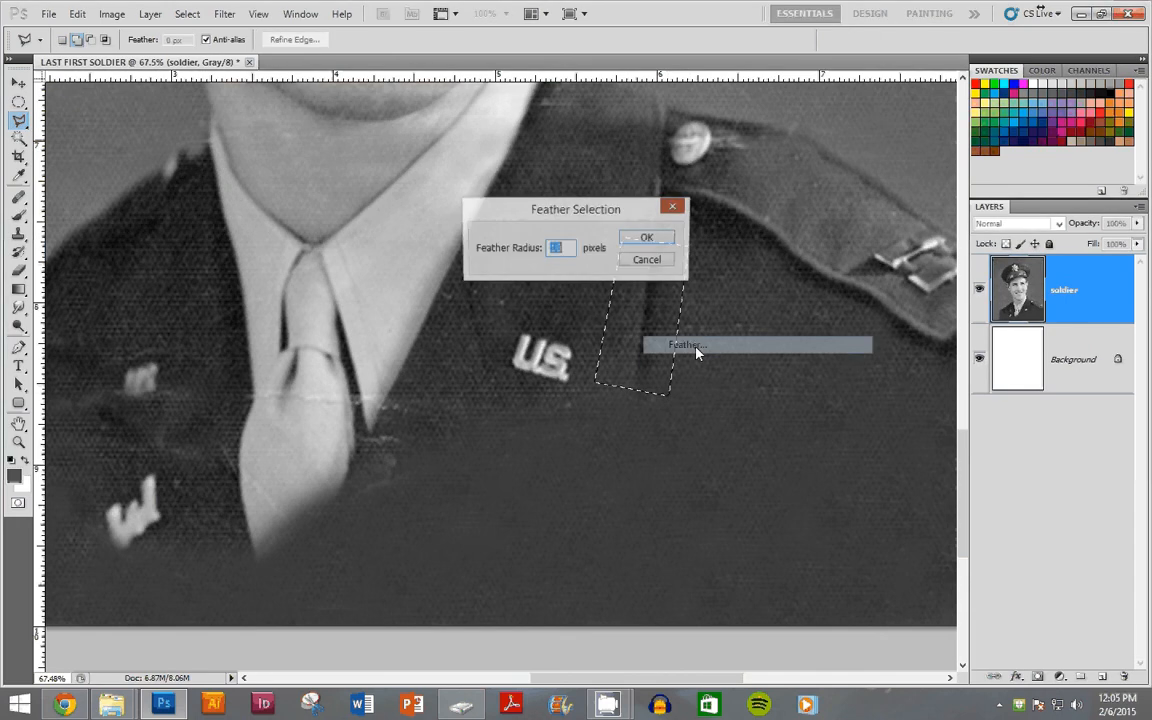
pyautogui.press('Return')
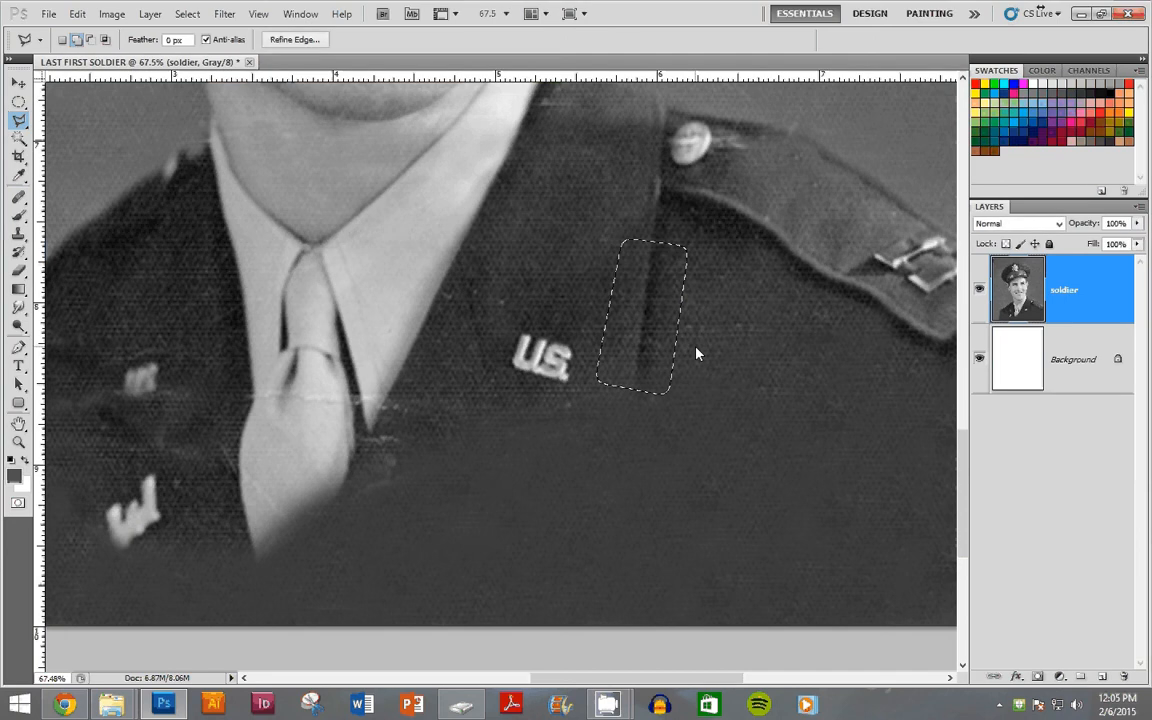
pyautogui.hotkey('ctrl', 'j')
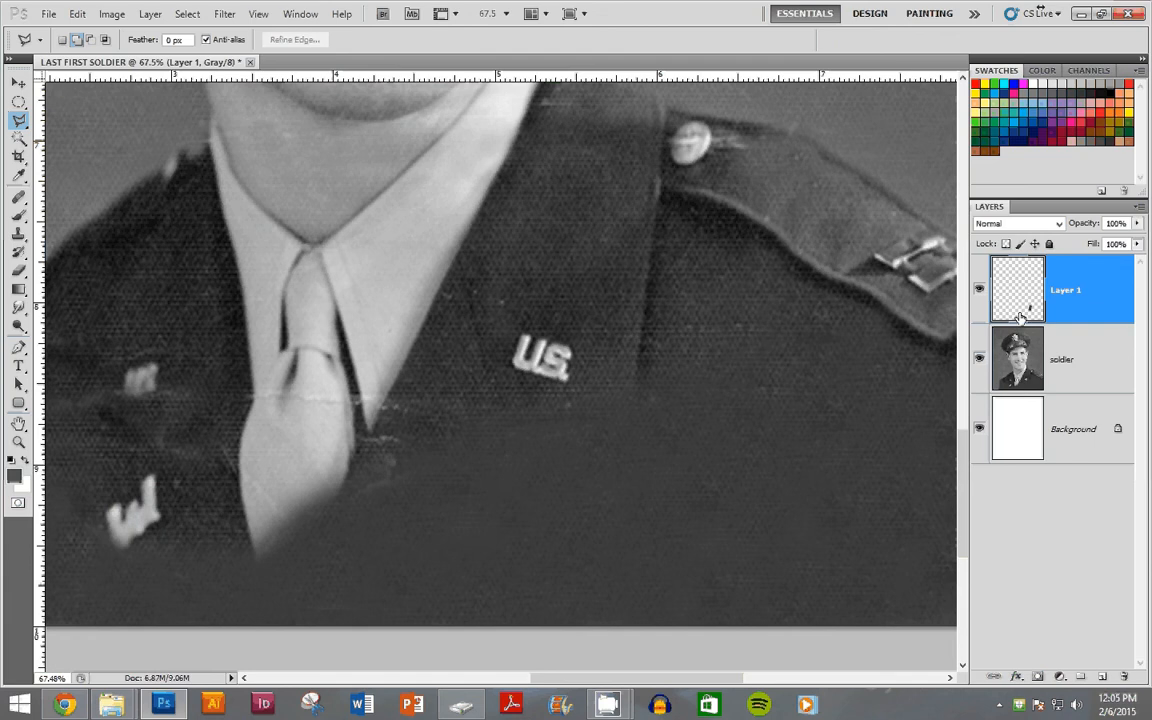
# - Rotate the copied lapel edge about 113°, place it below the US pin as the lapel's lower edge, and merge it into the soldier layer
pyautogui.hotkey('ctrl', 't')
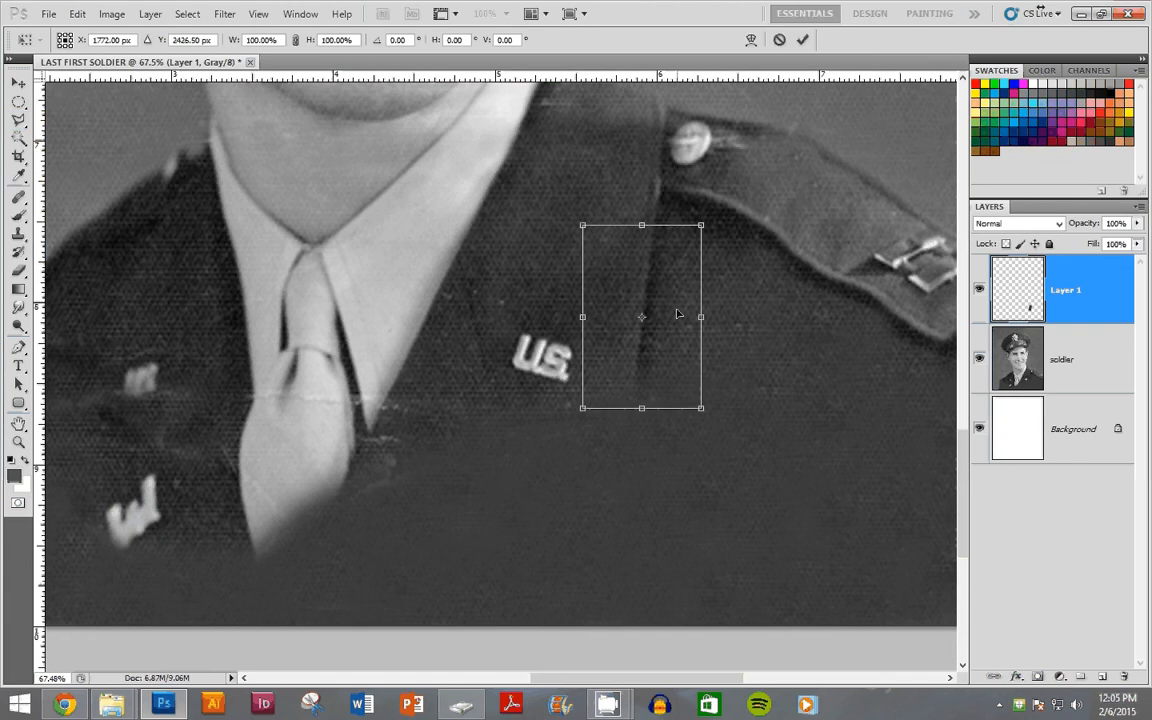
pyautogui.moveTo(677, 314); pyautogui.dragTo(664, 451)
pyautogui.moveTo(676, 551); pyautogui.dragTo(521, 440)
pyautogui.moveTo(590, 470); pyautogui.dragTo(490, 462)
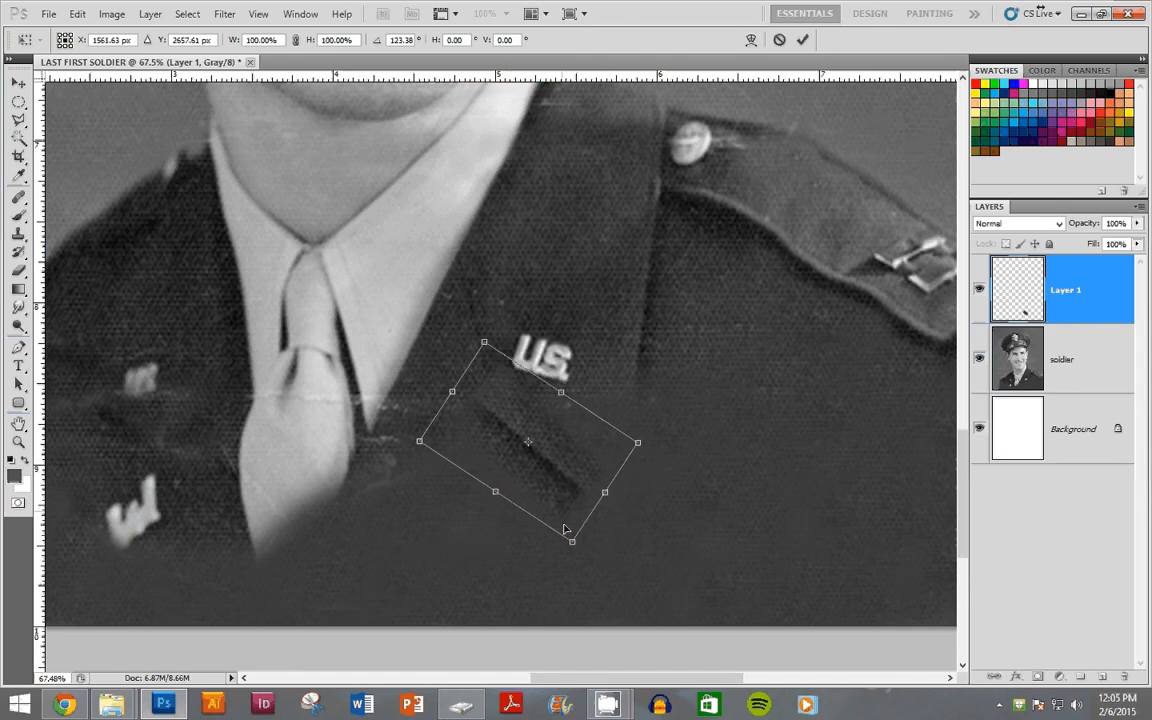
pyautogui.moveTo(564, 529); pyautogui.dragTo(575, 449)
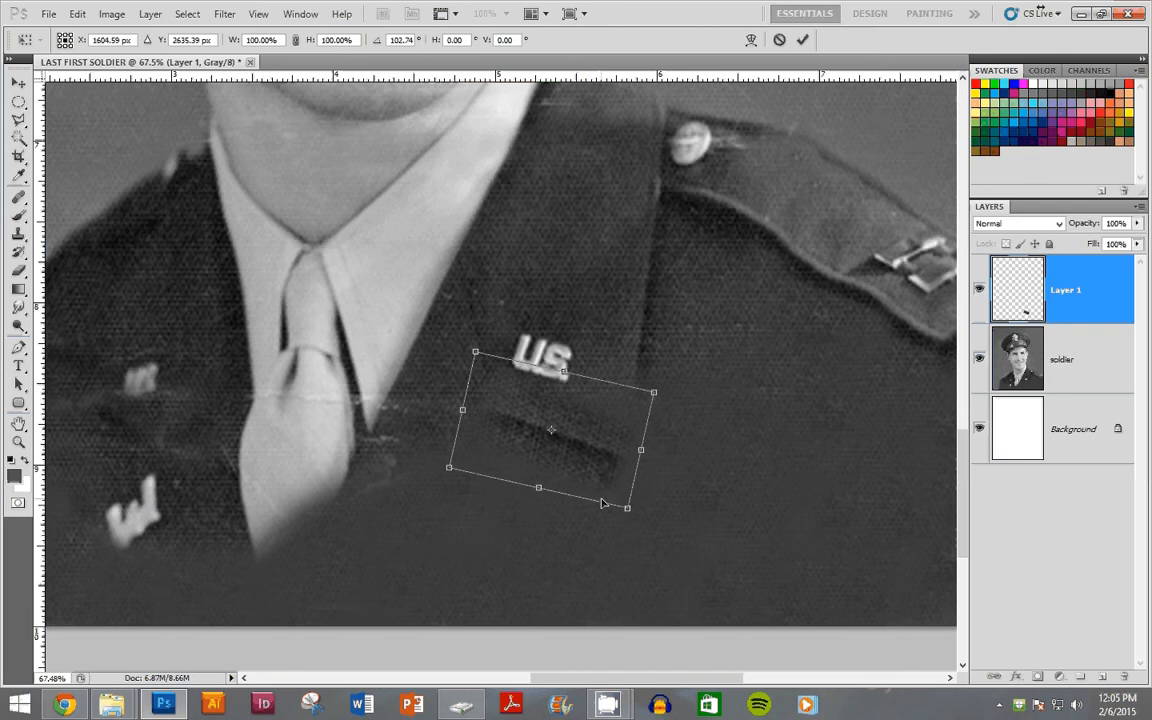
pyautogui.moveTo(627, 507); pyautogui.dragTo(660, 472)
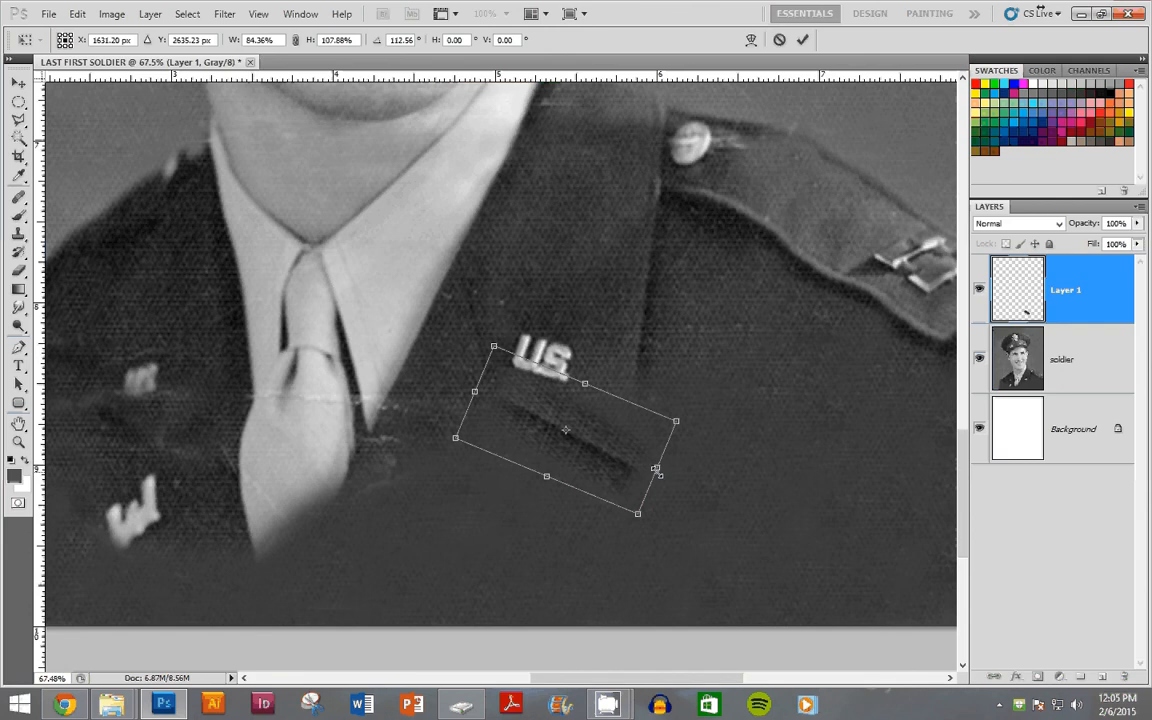
pyautogui.press('Return')
pyautogui.press('l')
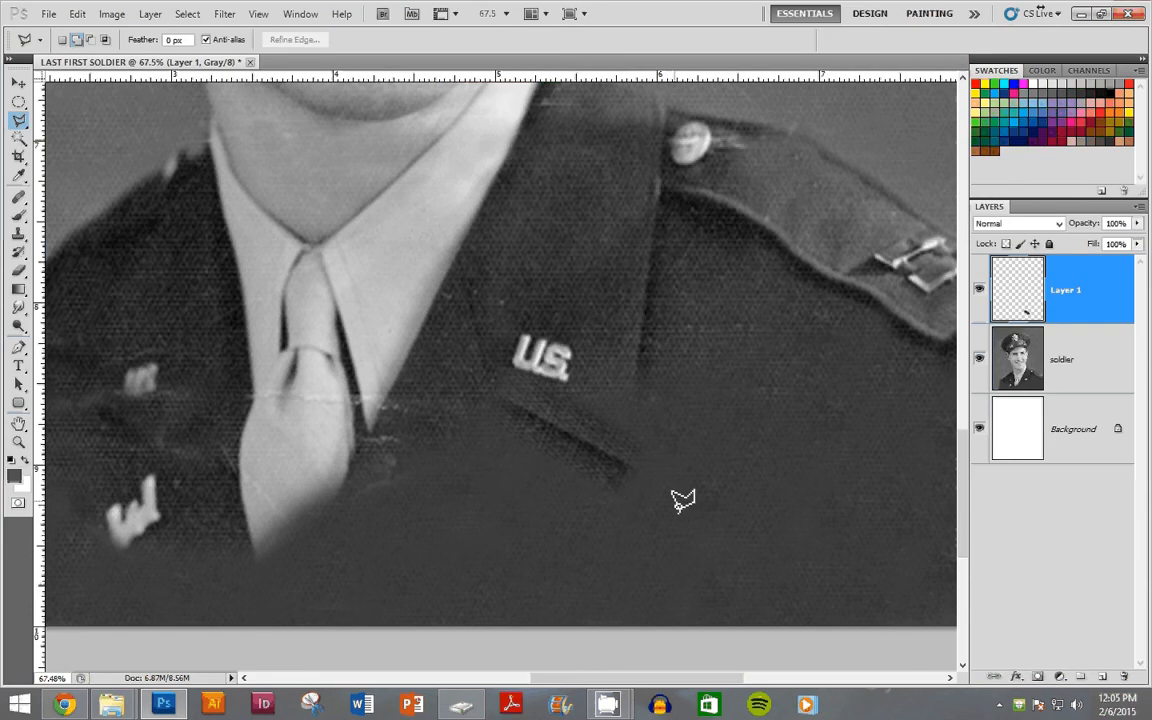
pyautogui.rightClick(1024, 285)
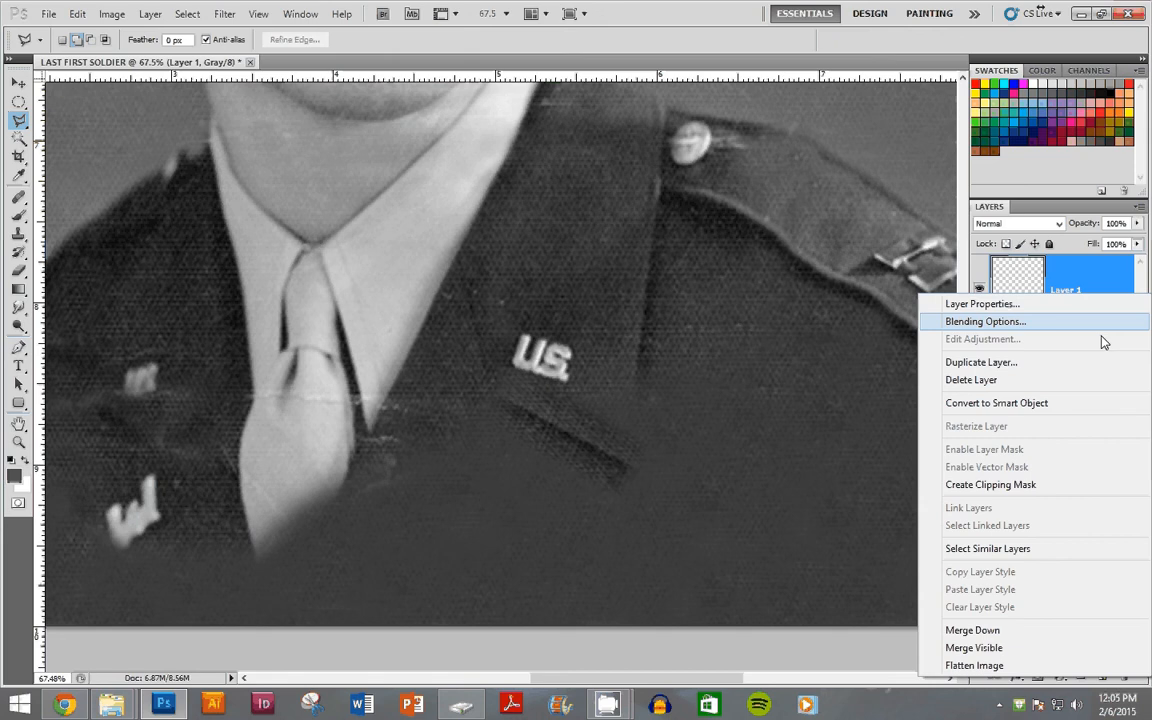
pyautogui.click(968, 632)
# - Clone the lapel's outer edge down to the new lower edge and blend the corner where the two meet
pyautogui.press('s')
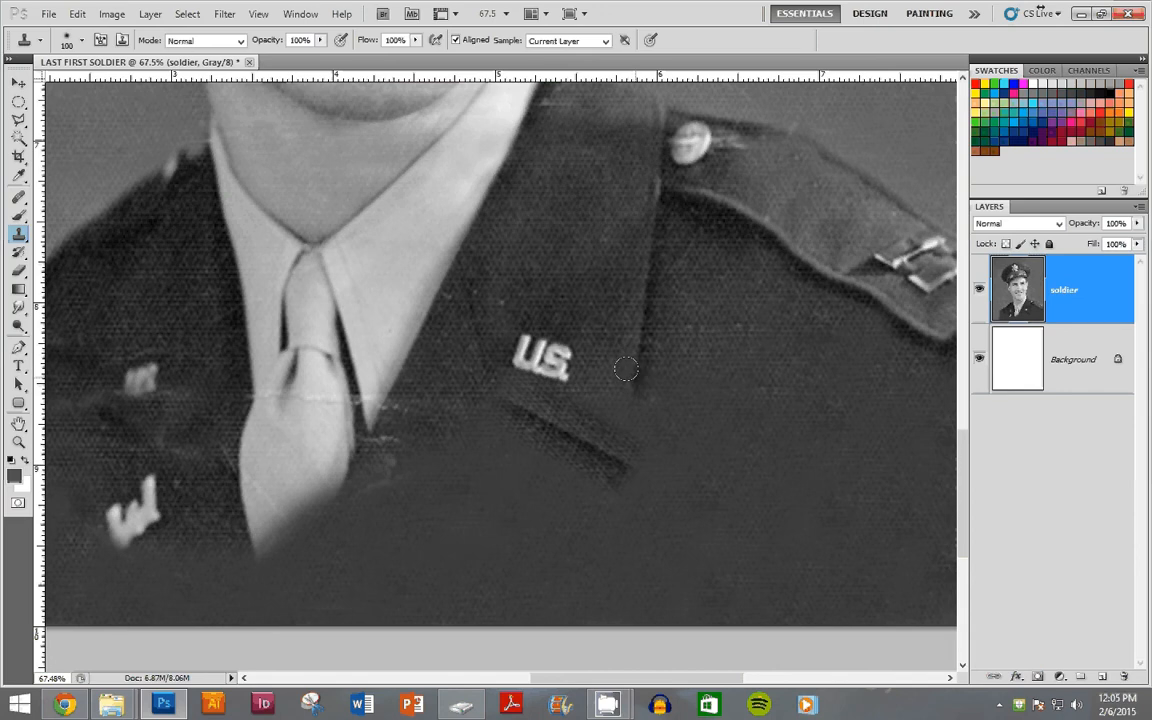
pyautogui.moveTo(625, 369)
pyautogui.mouseDown()
pyautogui.moveTo(611, 447)
pyautogui.moveTo(629, 456)
pyautogui.mouseUp()
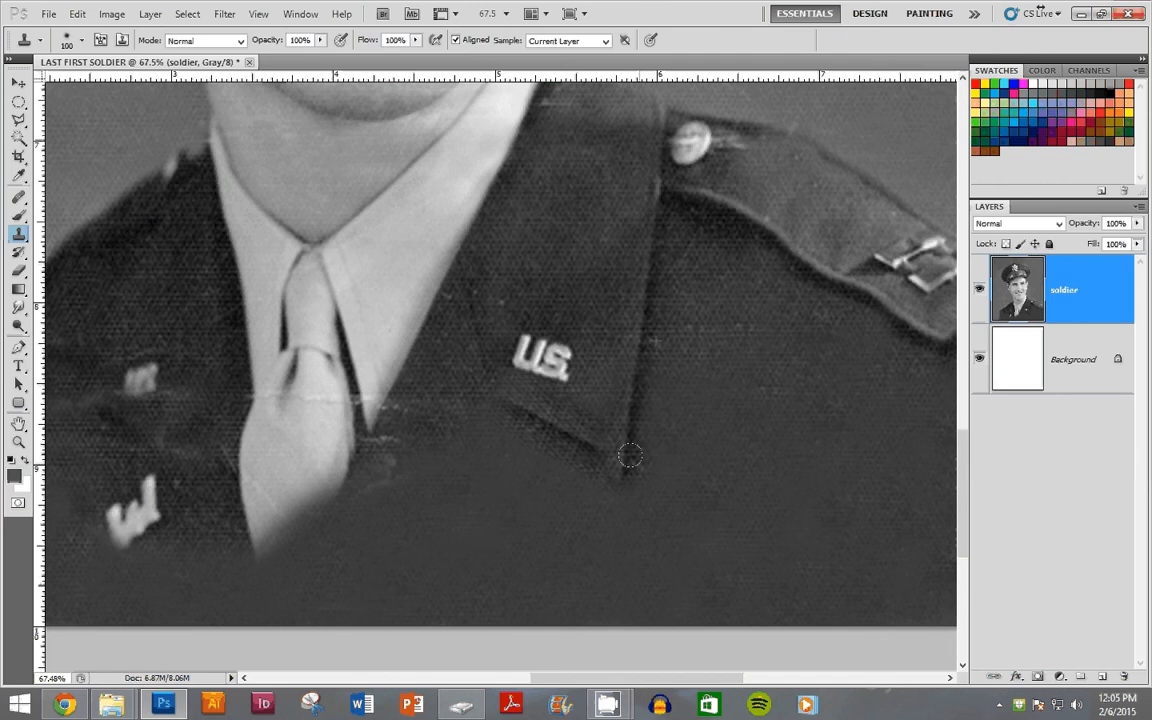
pyautogui.keyDown('alt'); pyautogui.click(563, 431); pyautogui.keyUp('alt')
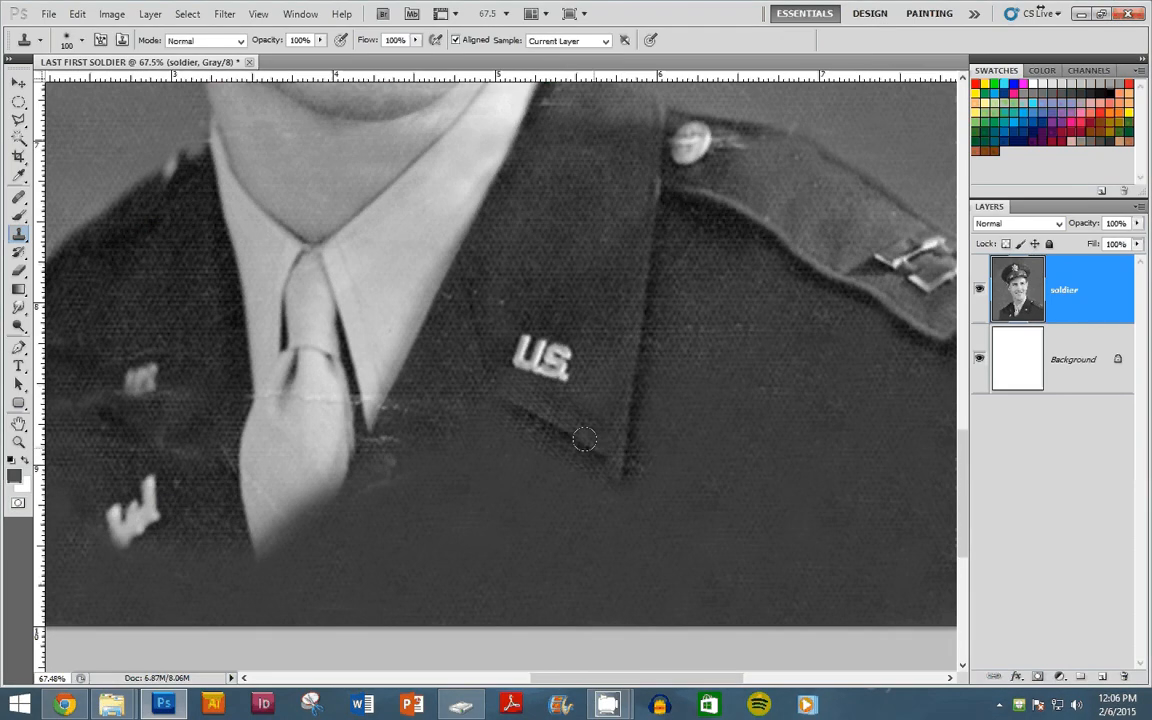
pyautogui.moveTo(585, 439)
pyautogui.mouseDown()
pyautogui.moveTo(603, 446)
pyautogui.moveTo(601, 479)
pyautogui.mouseUp()
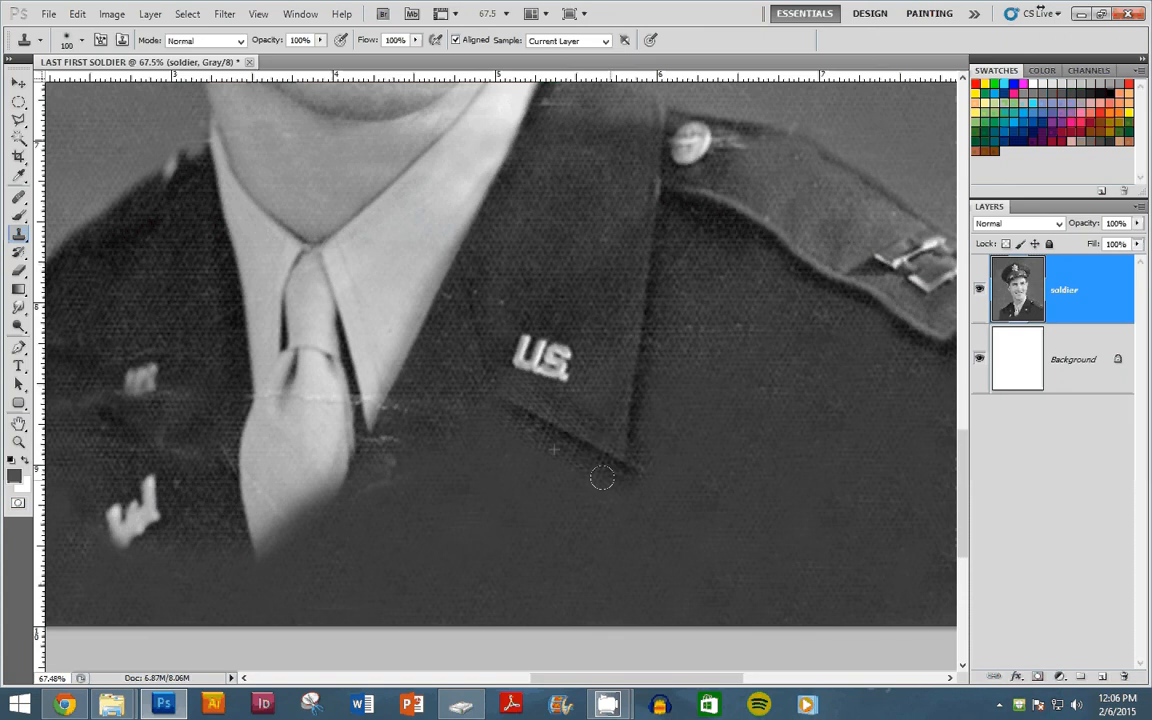
pyautogui.keyDown('alt'); pyautogui.click(628, 398); pyautogui.keyUp('alt')
pyautogui.moveTo(691, 416); pyautogui.dragTo(691, 447)
pyautogui.hotkey('ctrl', 'z')
pyautogui.scroll(-1, 522, 509)
pyautogui.scroll(-1, 524, 515)
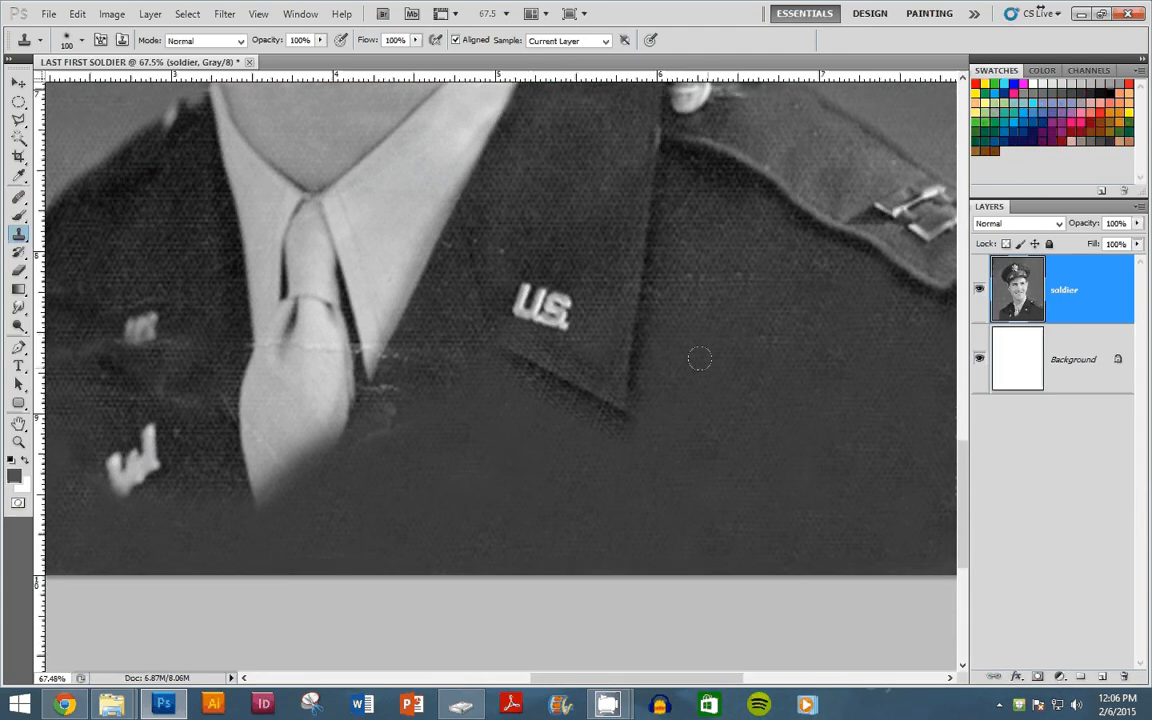
pyautogui.click(541, 314)
pyautogui.hotkey('ctrl', 'z')
# - Outline a polygonal selection around the lapel's outer edge between the epaulette and the level of the US pin
pyautogui.click(19, 119)
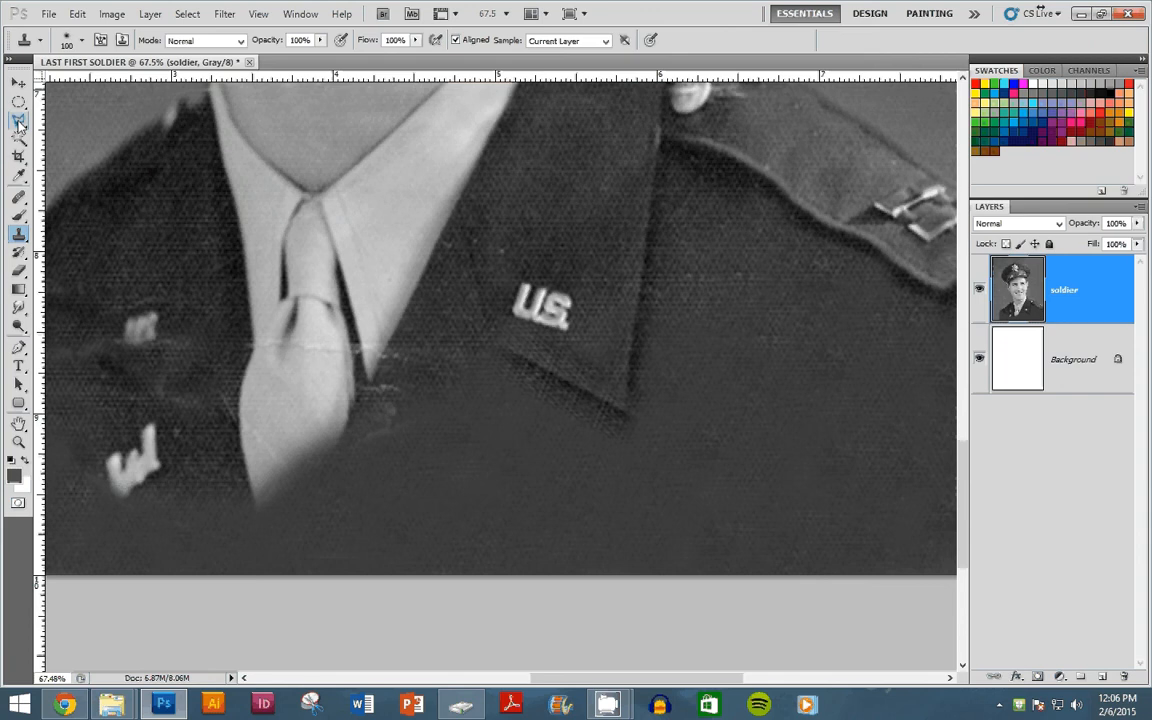
pyautogui.click(620, 200)
pyautogui.click(612, 313)
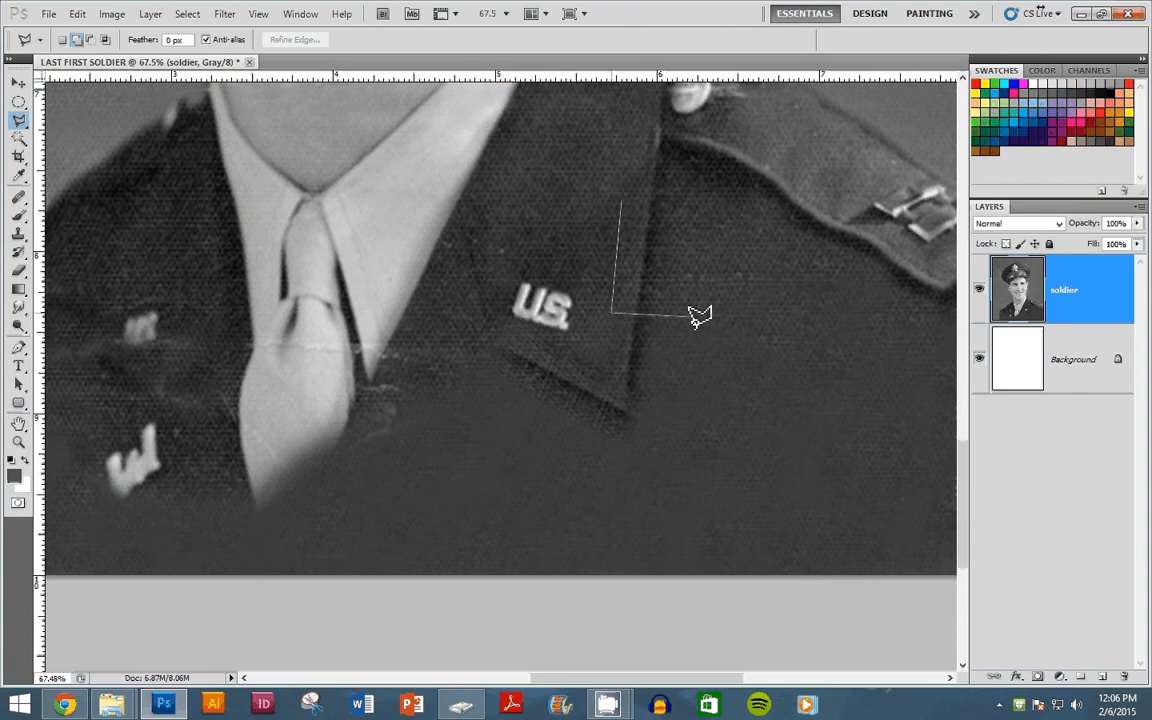
pyautogui.click(693, 303)
pyautogui.click(693, 189)
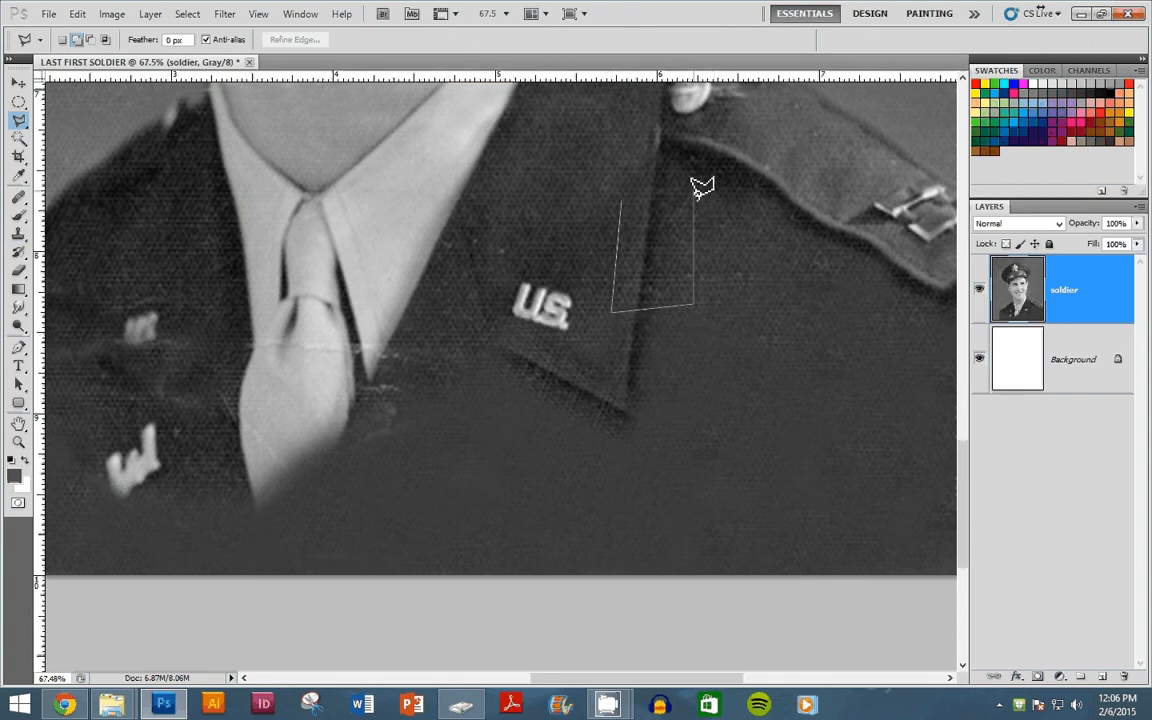
pyautogui.click(619, 182)
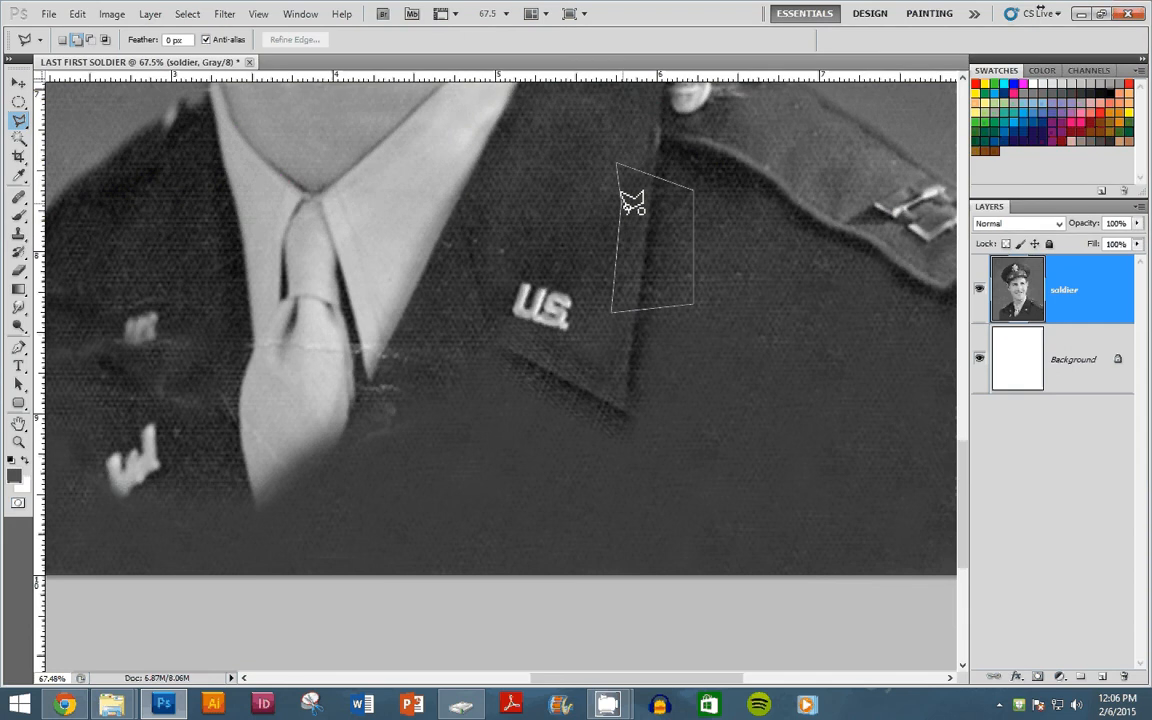
# - Feather the lapel edge selection and copy it to a new layer
pyautogui.rightClick(648, 266)
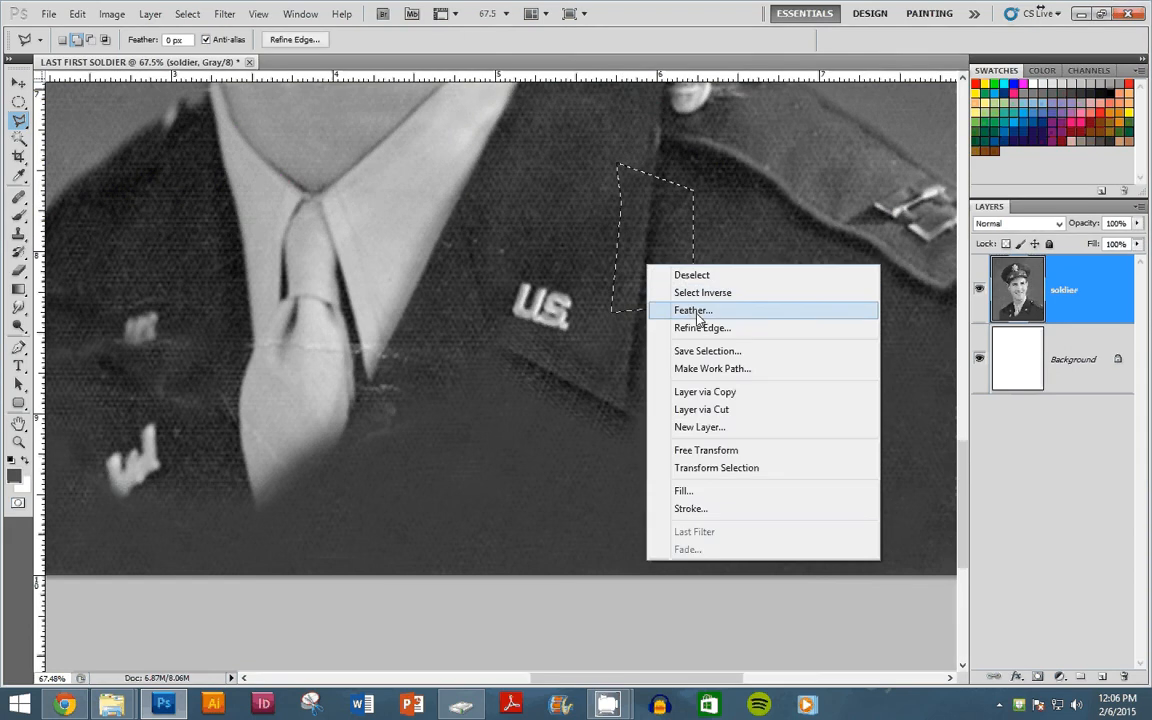
pyautogui.click(696, 312)
pyautogui.press('Return')
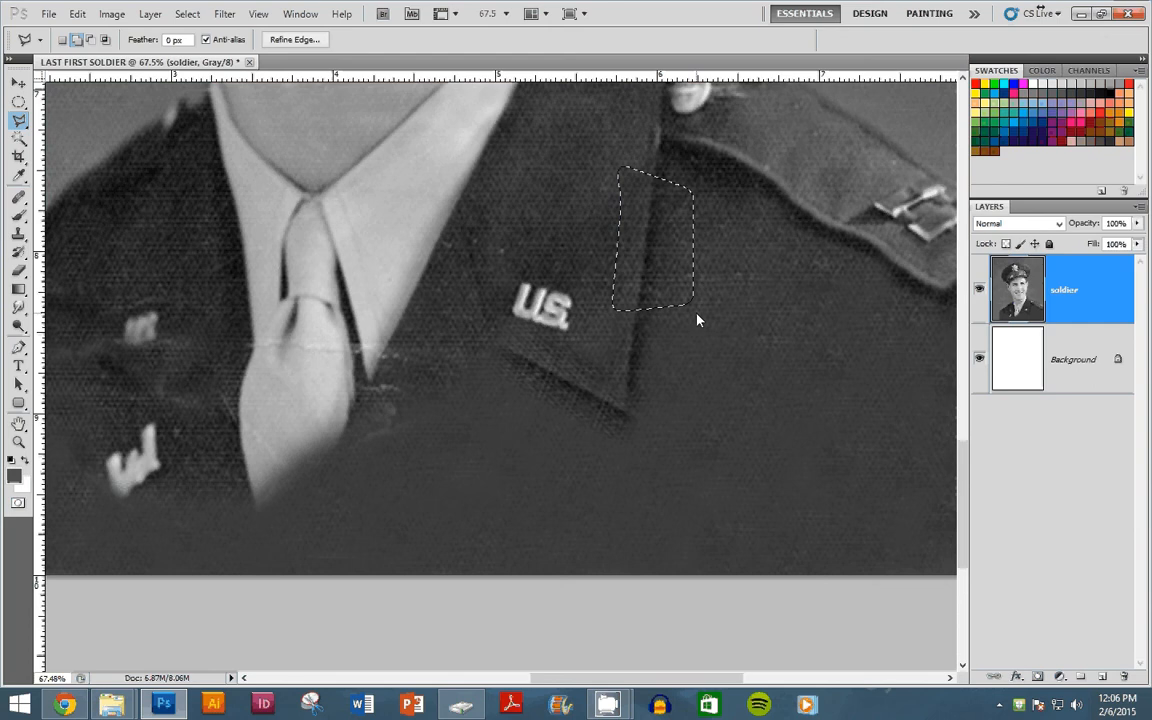
pyautogui.hotkey('ctrl', 'j')
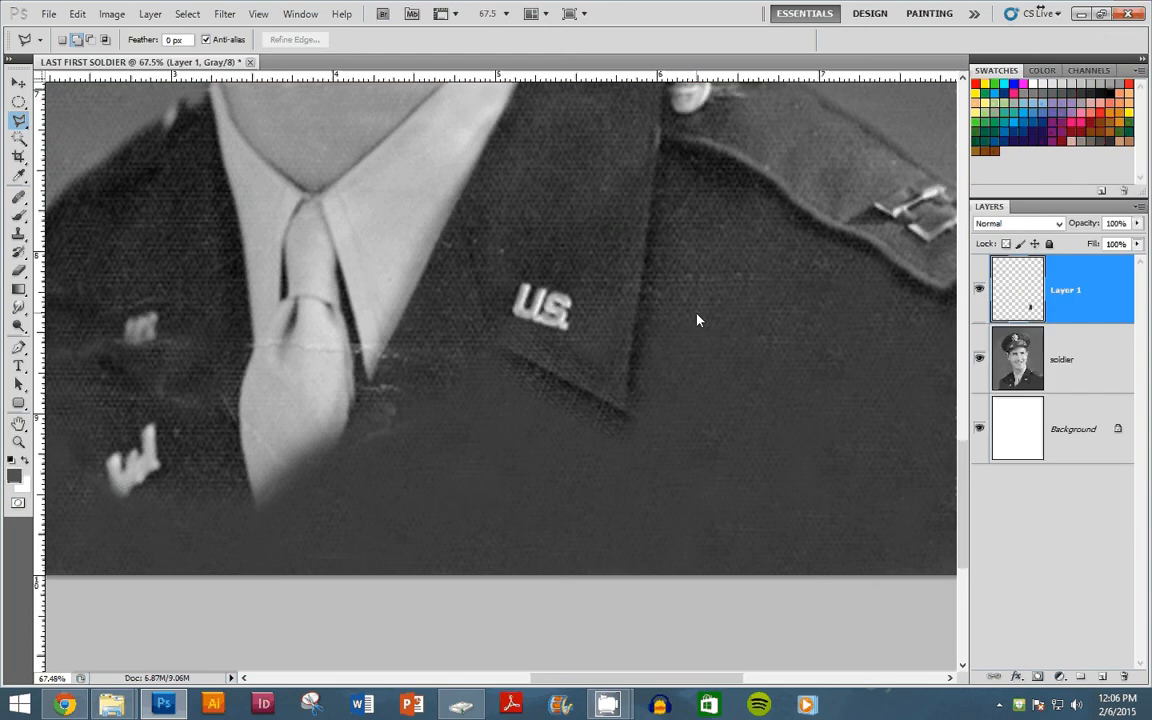
# - Narrow the copied edge to about 63% width, slant it down from the lapel's lower inner corner, and erase its overlap with the upper lapel
pyautogui.hotkey('ctrl', 't')
pyautogui.moveTo(697, 320); pyautogui.dragTo(577, 471)
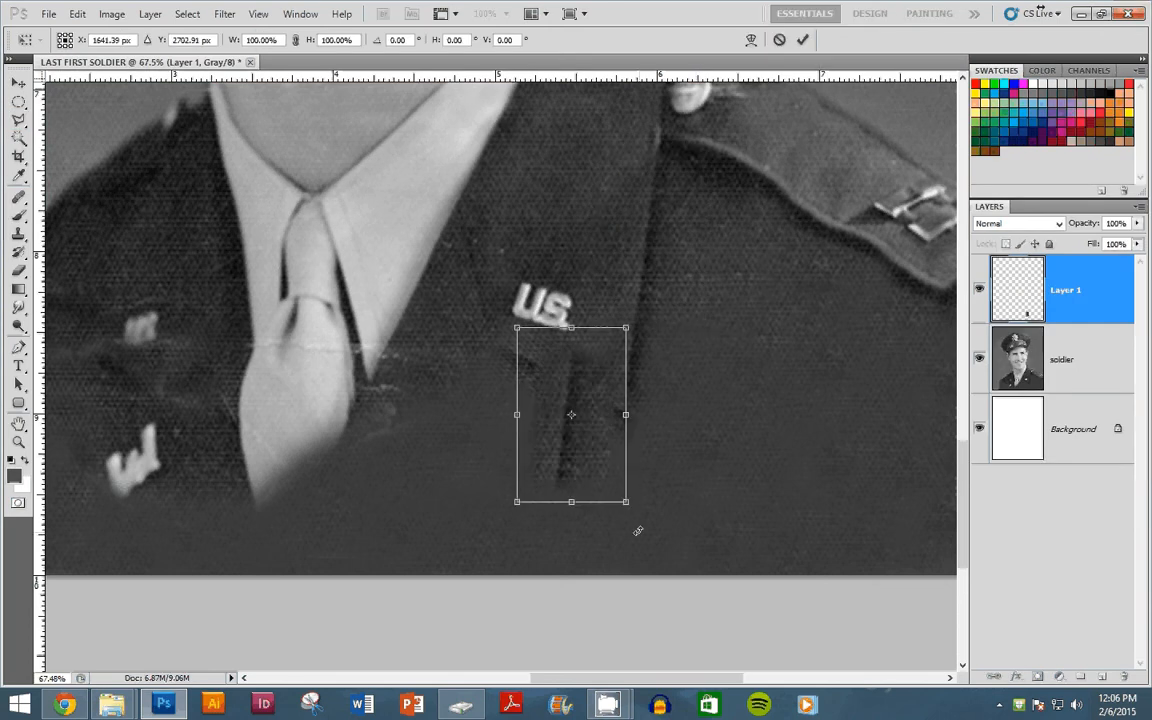
pyautogui.moveTo(638, 530); pyautogui.dragTo(580, 404)
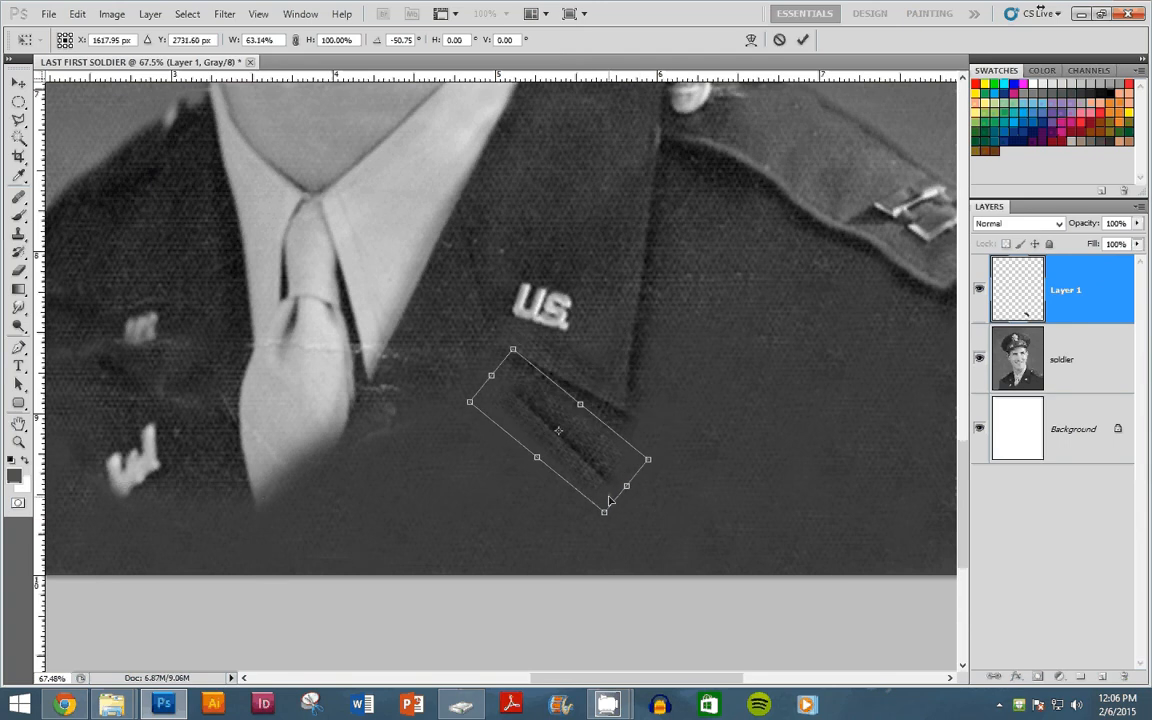
pyautogui.moveTo(610, 527); pyautogui.dragTo(584, 536)
pyautogui.moveTo(588, 473); pyautogui.dragTo(623, 520)
pyautogui.moveTo(622, 524); pyautogui.dragTo(583, 460)
pyautogui.press('Return')
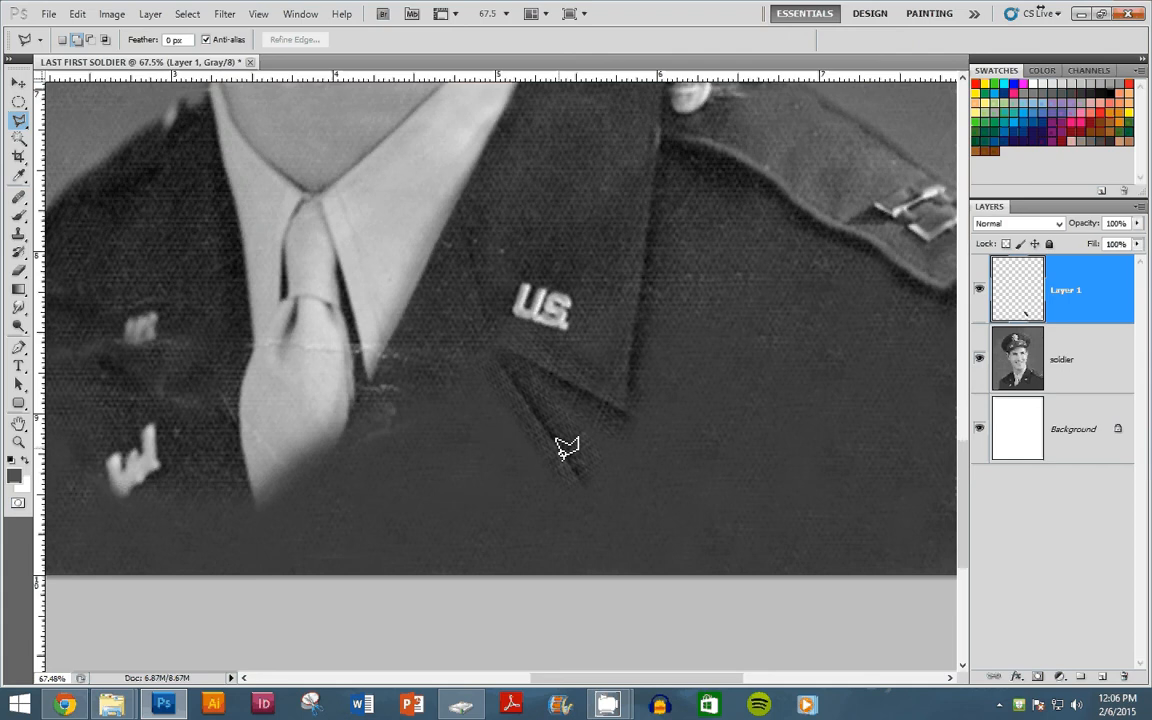
pyautogui.press('v')
pyautogui.moveTo(546, 419); pyautogui.dragTo(549, 411)
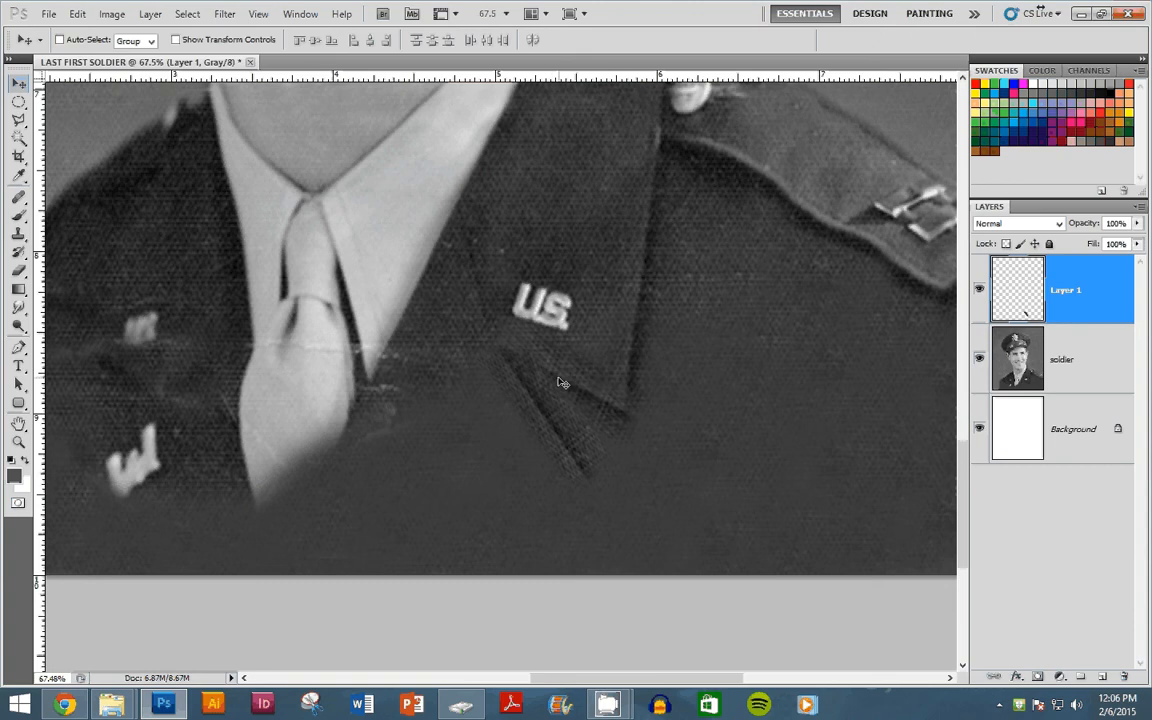
pyautogui.click(18, 270)
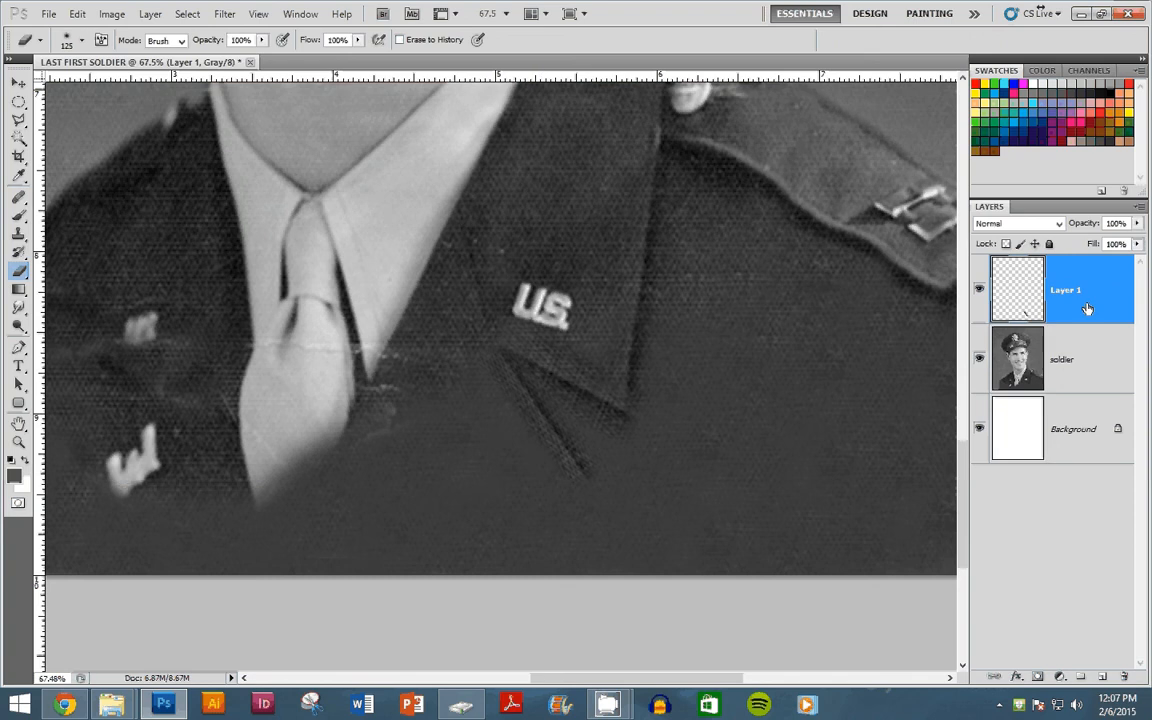
# - Duplicate the slanted edge piece, rotate the copy about 76°, and place it below so both pieces form the lower lapel's point
pyautogui.press('v')
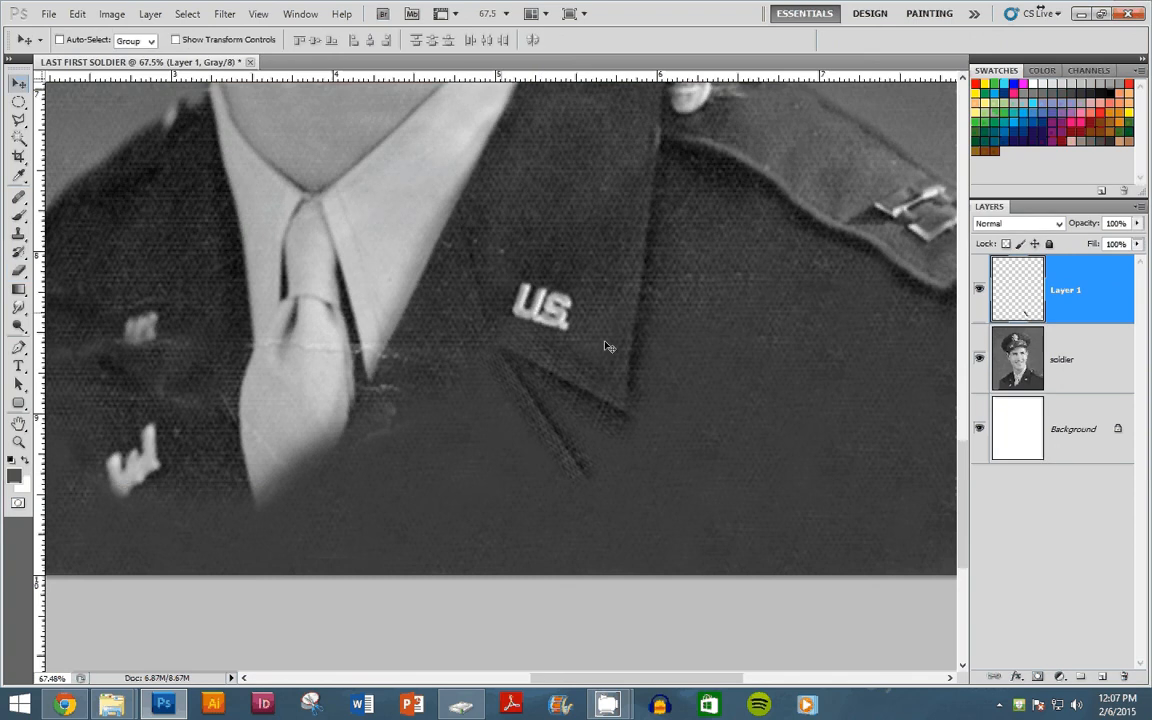
pyautogui.hotkey('ctrl', 'j')
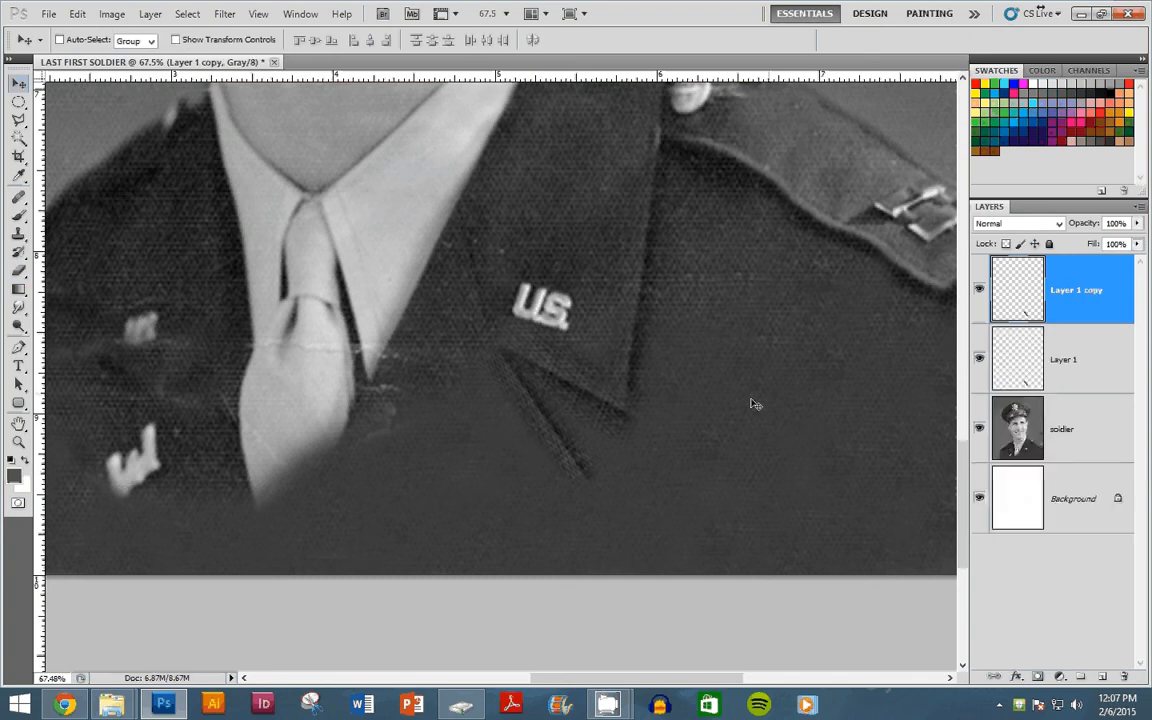
pyautogui.hotkey('ctrl', 't')
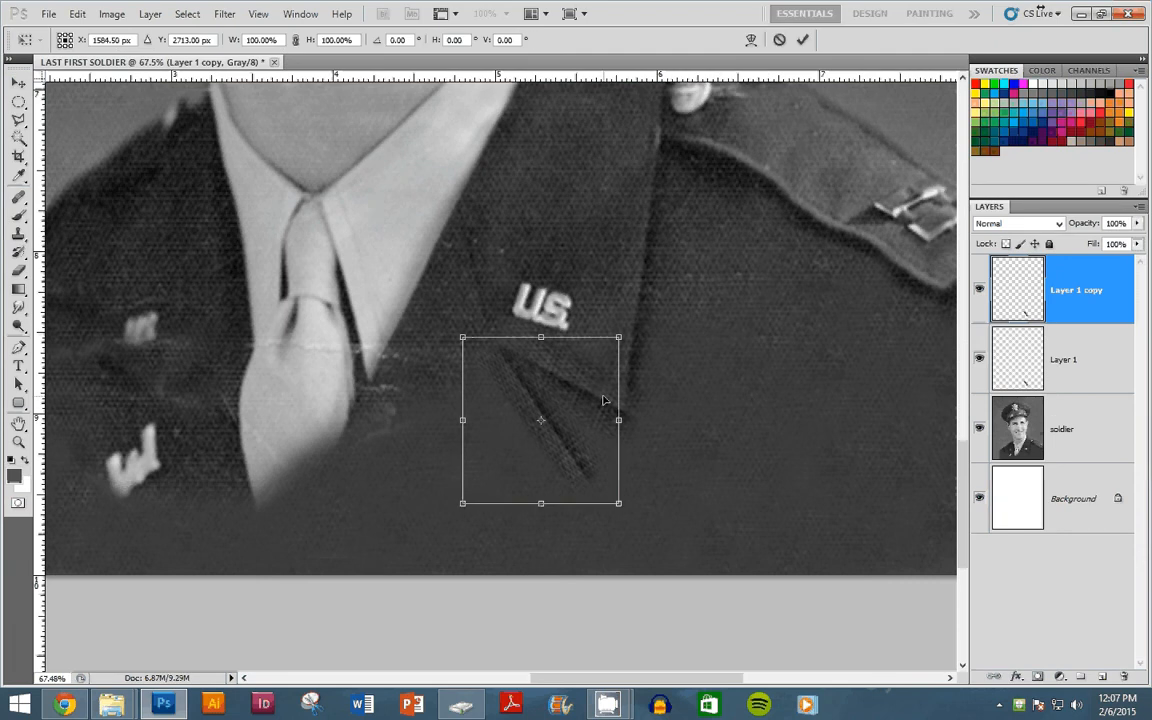
pyautogui.moveTo(603, 400); pyautogui.dragTo(748, 377)
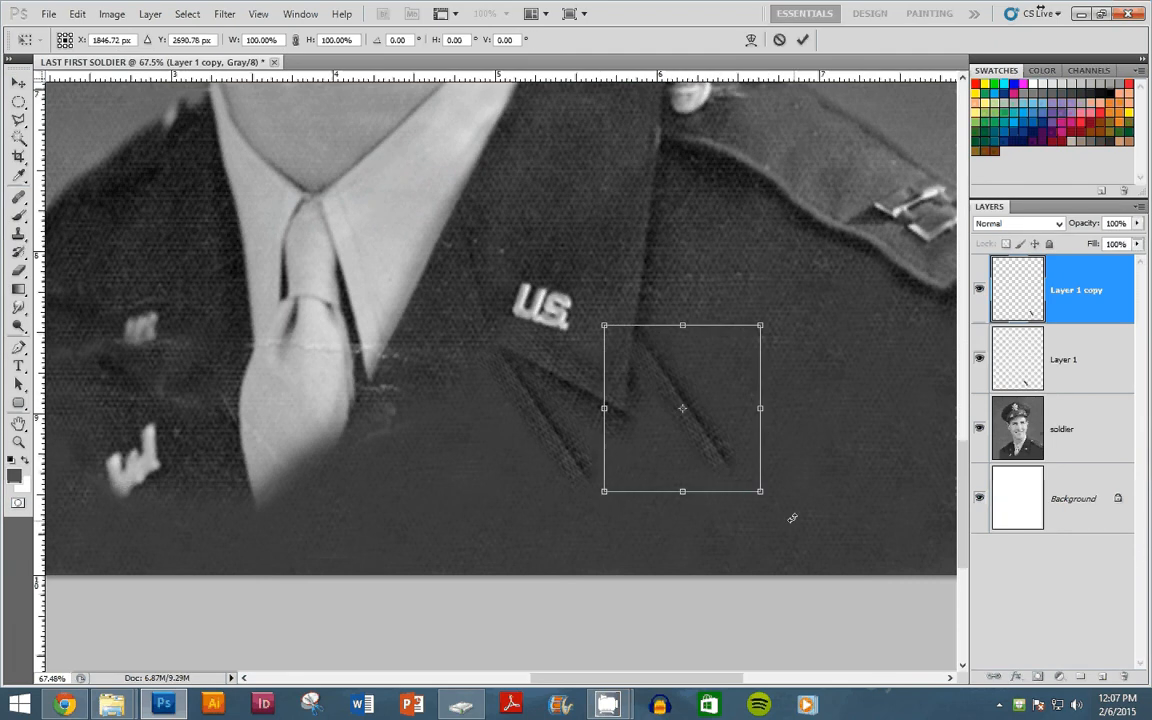
pyautogui.moveTo(792, 517); pyautogui.dragTo(622, 510)
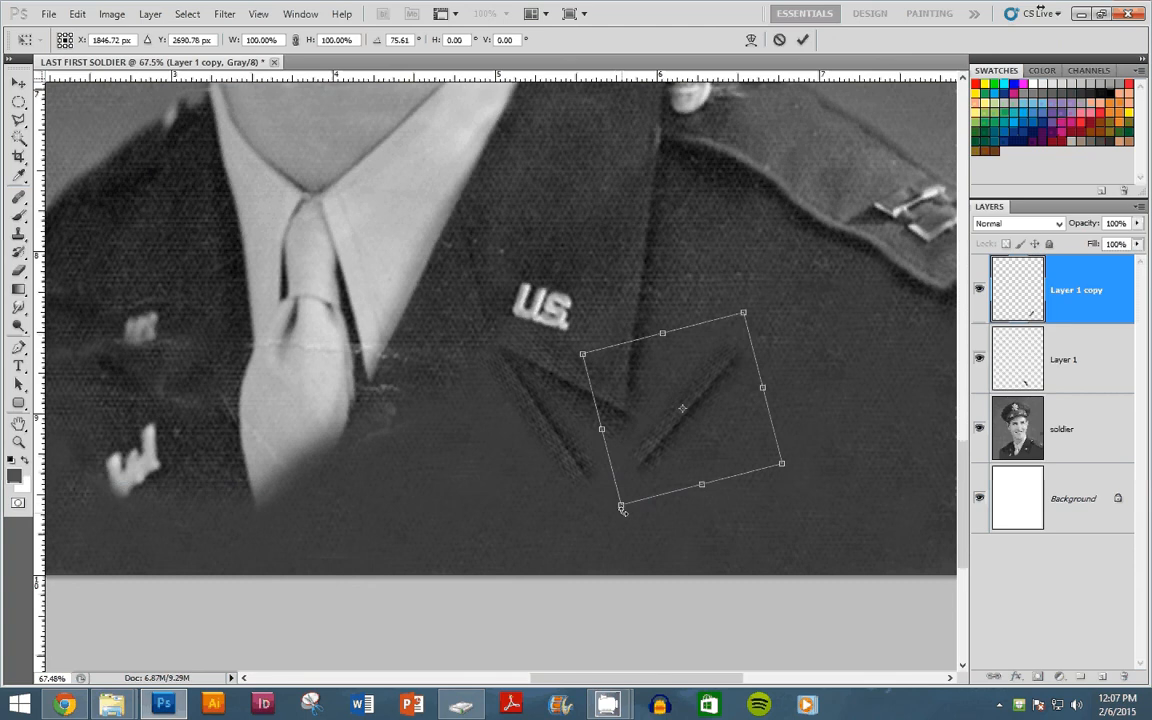
pyautogui.moveTo(679, 427); pyautogui.dragTo(528, 560)
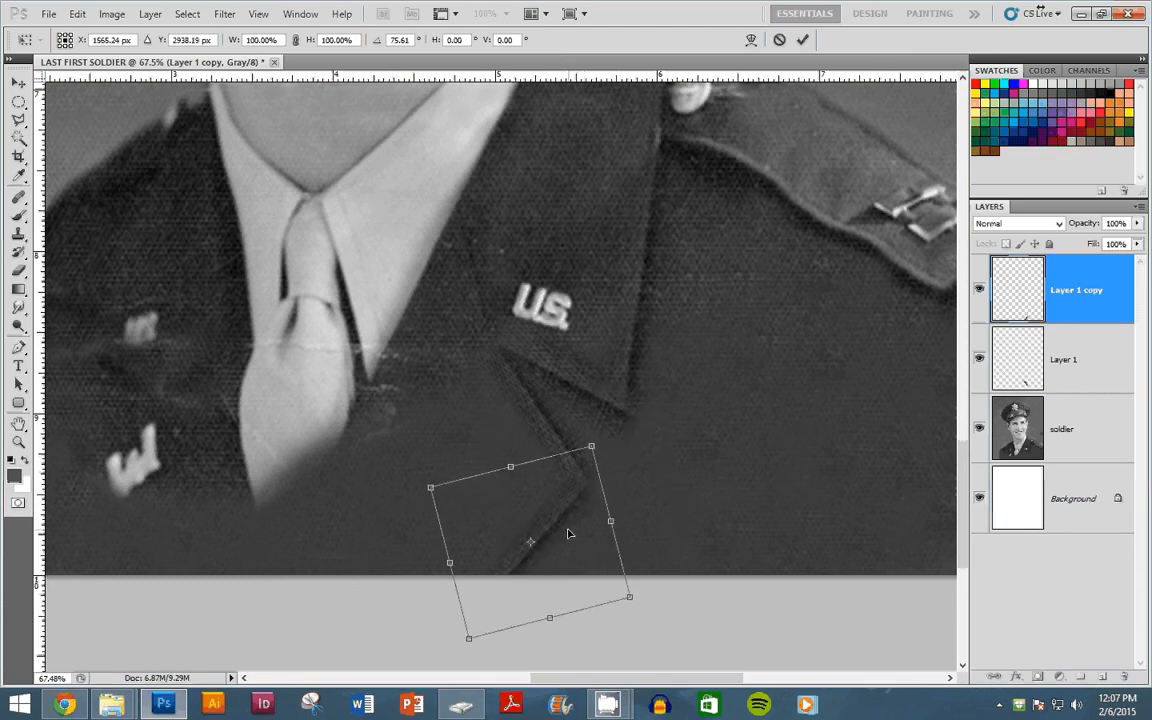
pyautogui.press('Return')
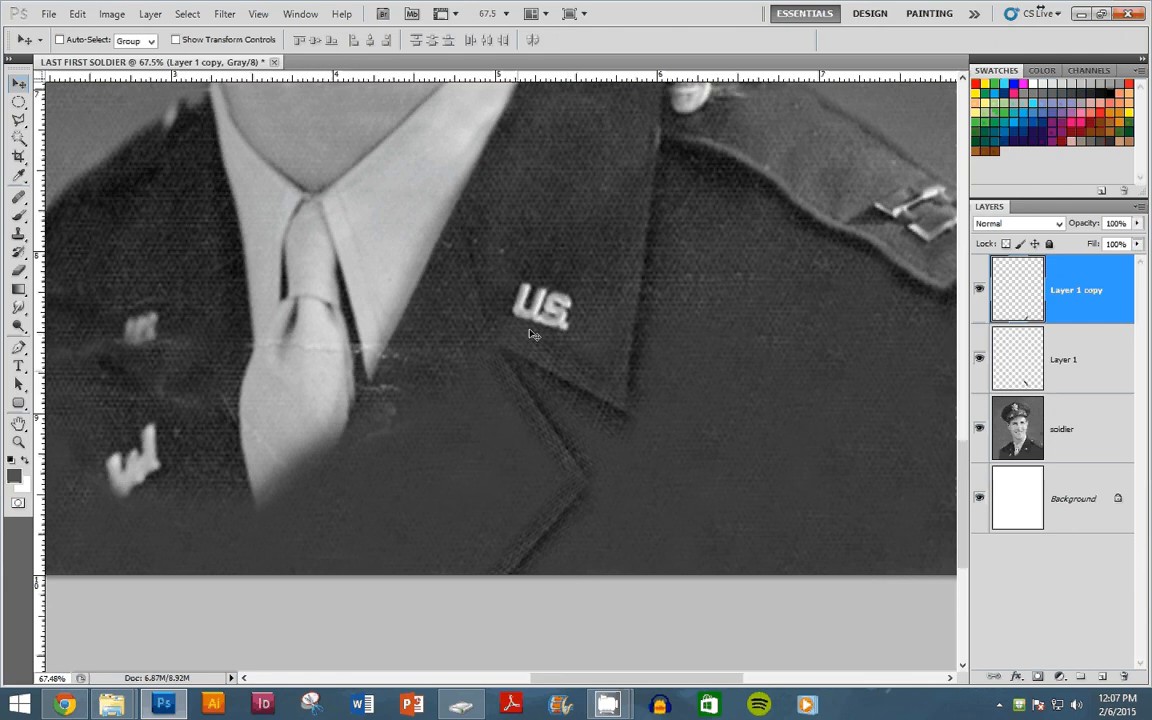
# - Merge both lower lapel edge layers down into the soldier layer
pyautogui.rightClick(1083, 276)
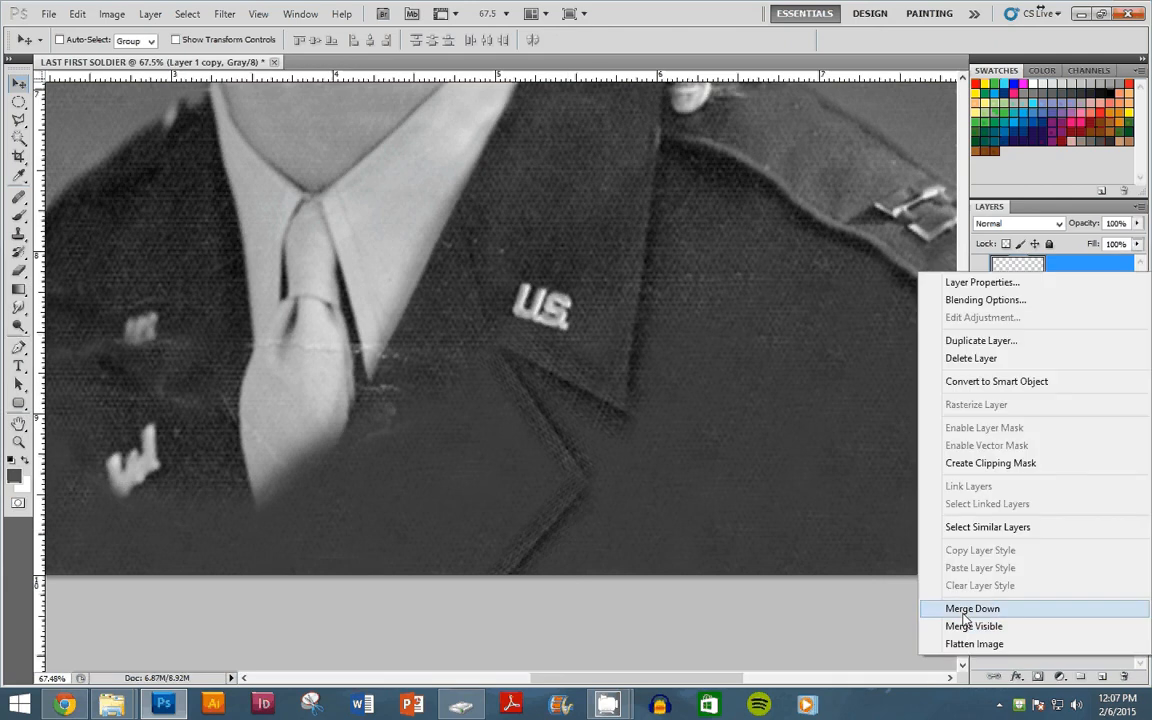
pyautogui.click(962, 609)
pyautogui.rightClick(1098, 292)
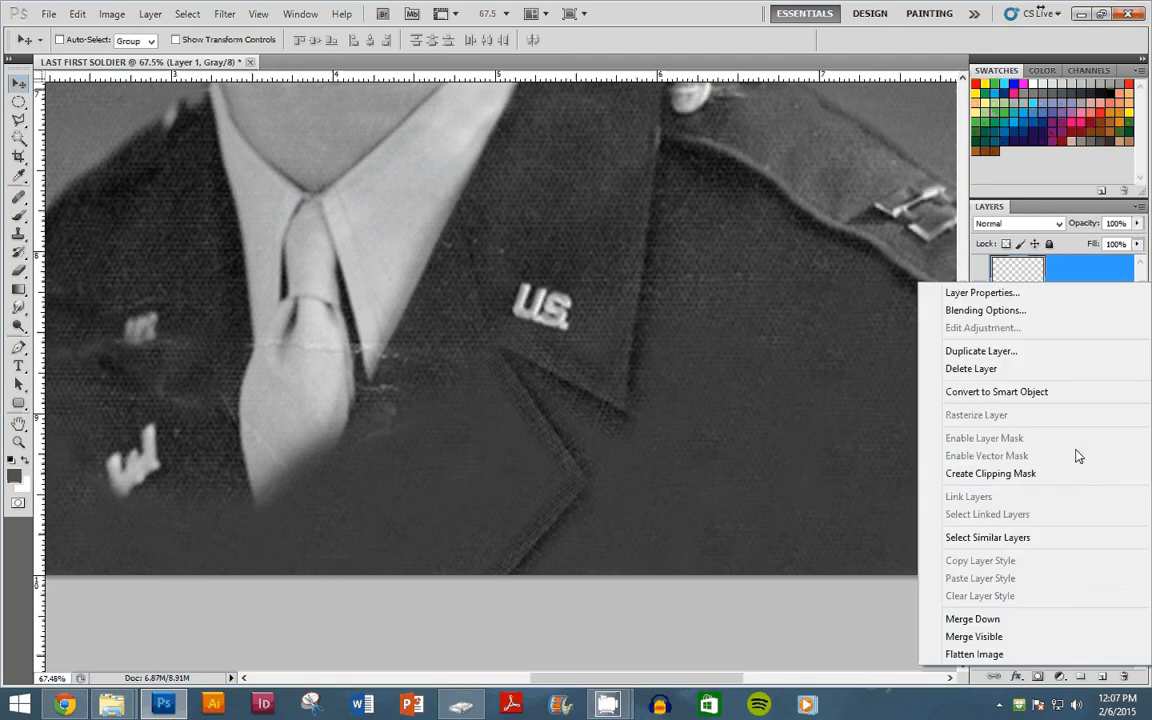
pyautogui.click(1000, 621)
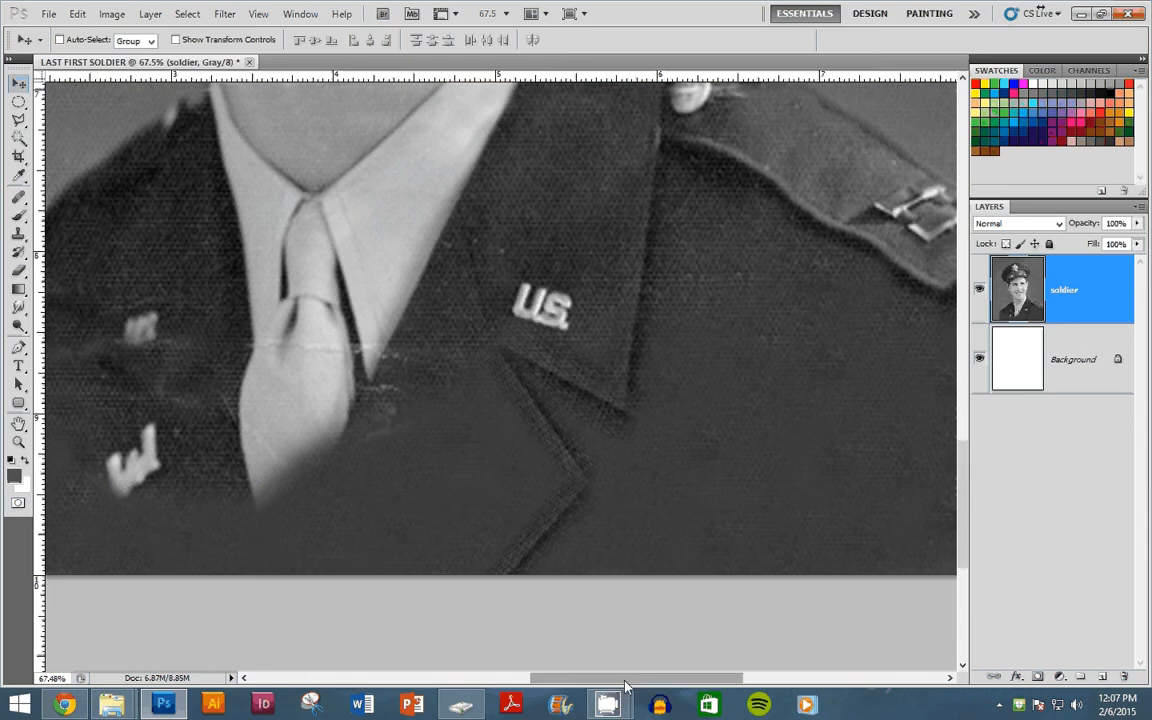
# - Clone the shirt collar's clean diagonal edge along the tie's damaged right side, extending it down to the photo's lower border
pyautogui.hscroll(-3, 619, 679)
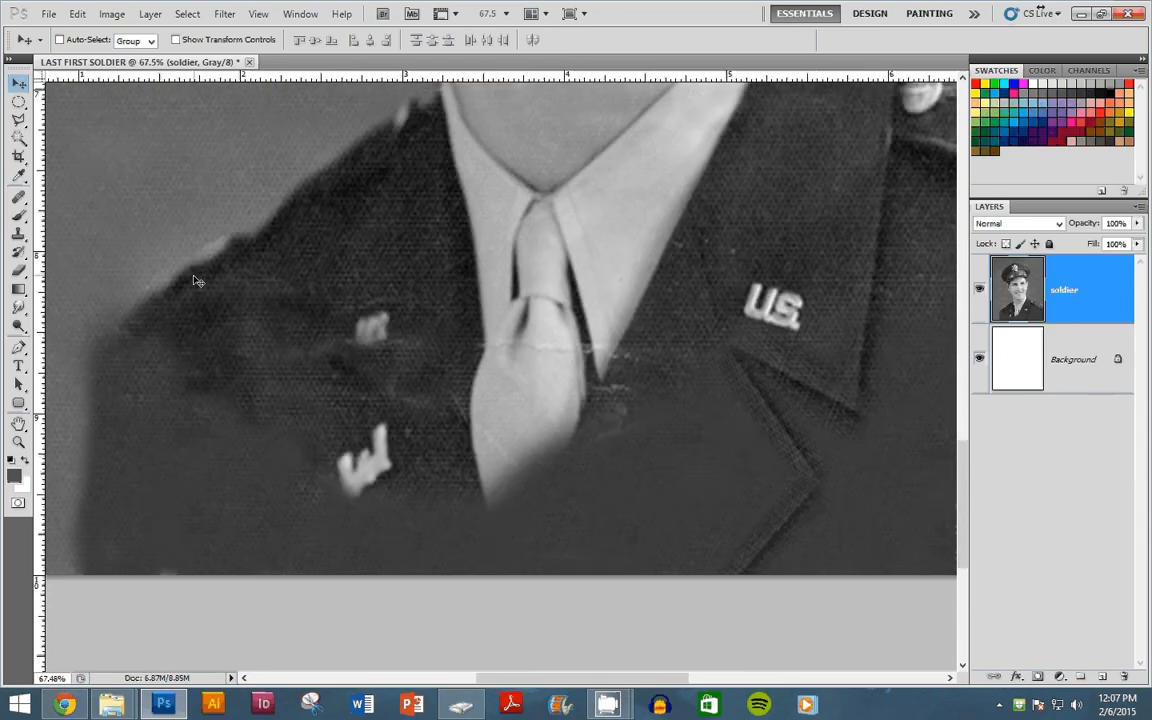
pyautogui.click(18, 236)
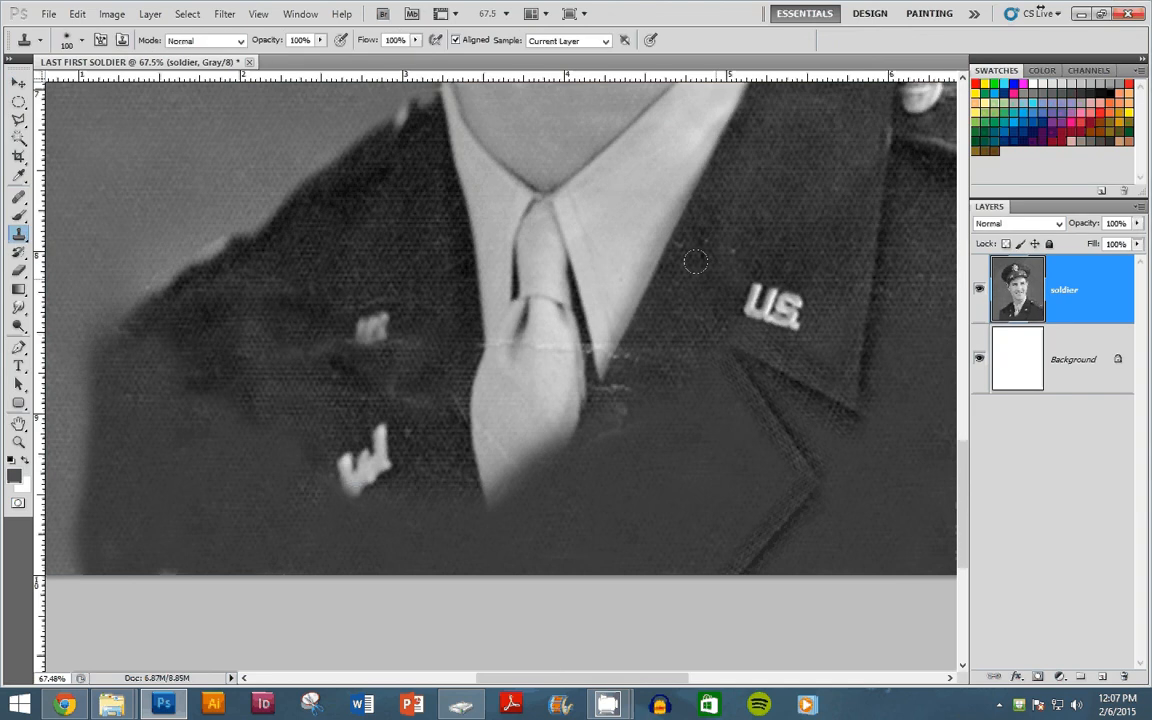
pyautogui.moveTo(696, 262); pyautogui.dragTo(655, 242)
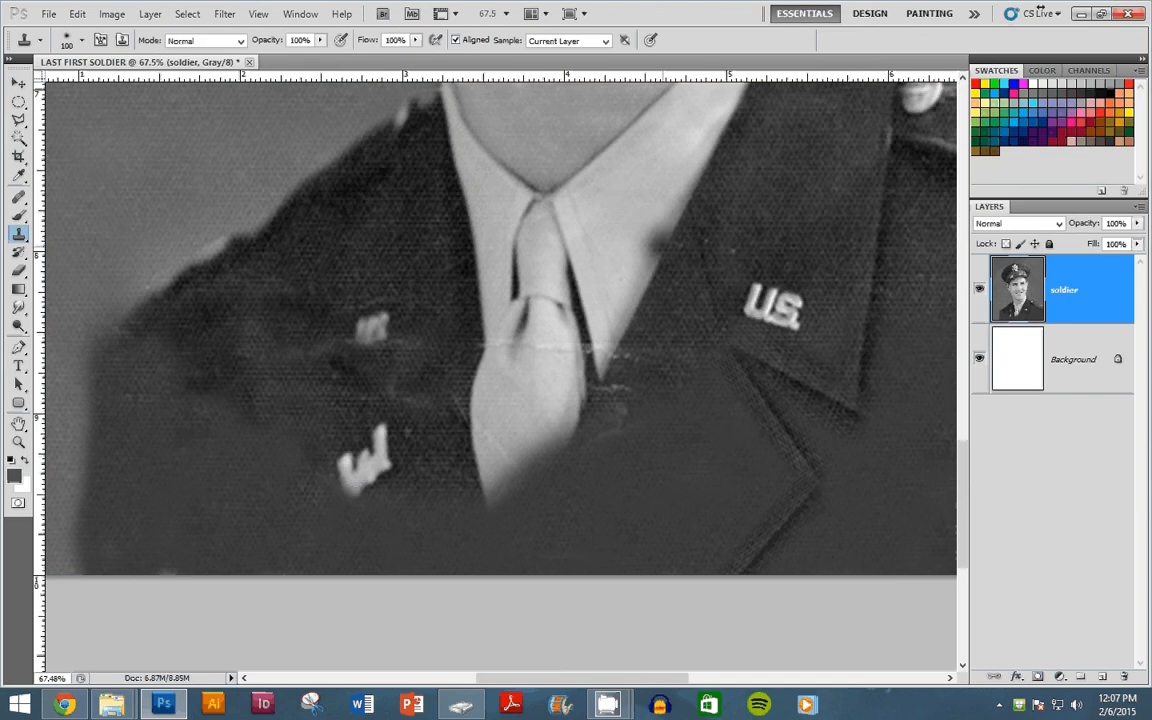
pyautogui.keyDown('alt'); pyautogui.click(673, 247); pyautogui.keyUp('alt')
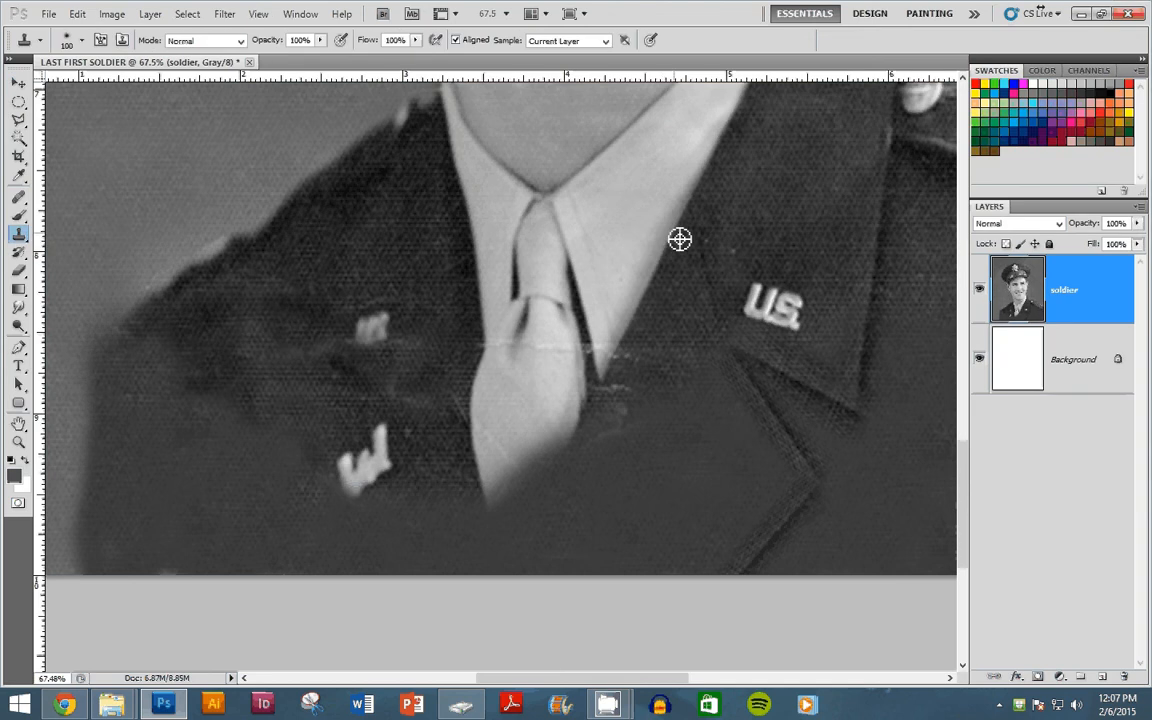
pyautogui.keyDown('alt'); pyautogui.click(680, 239); pyautogui.keyUp('alt')
pyautogui.moveTo(571, 407); pyautogui.dragTo(557, 441)
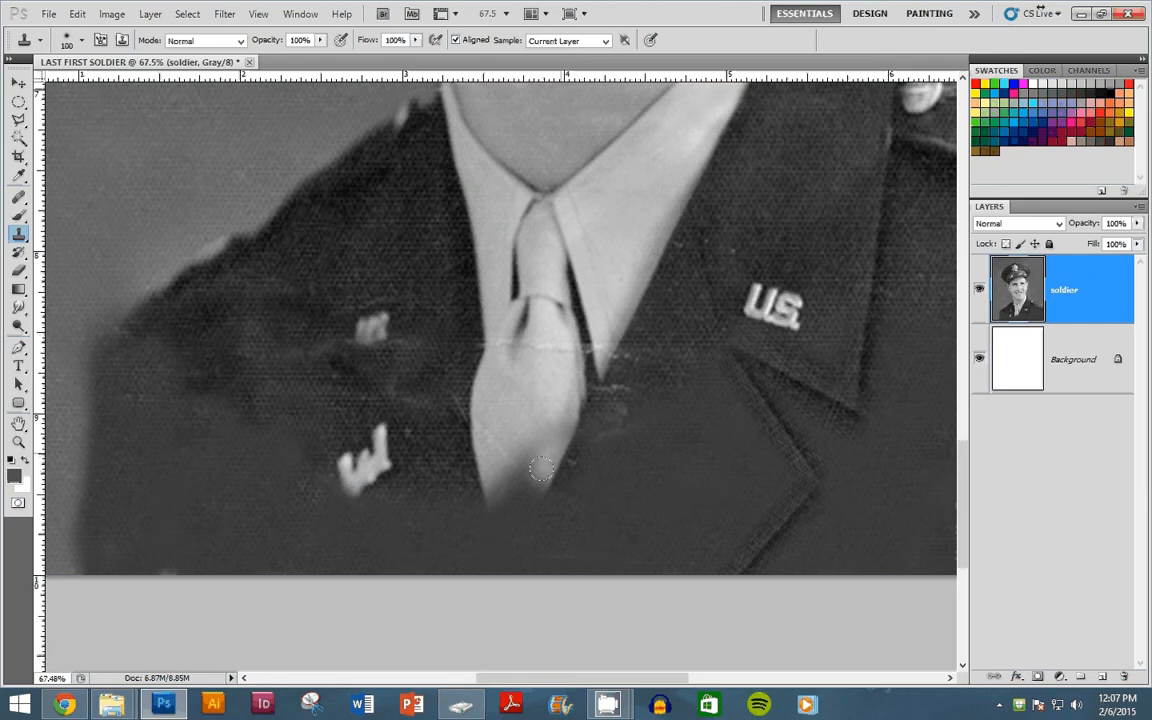
pyautogui.moveTo(541, 468)
pyautogui.mouseDown()
pyautogui.moveTo(536, 486)
pyautogui.moveTo(547, 421)
pyautogui.moveTo(478, 440)
pyautogui.moveTo(518, 515)
pyautogui.mouseUp()
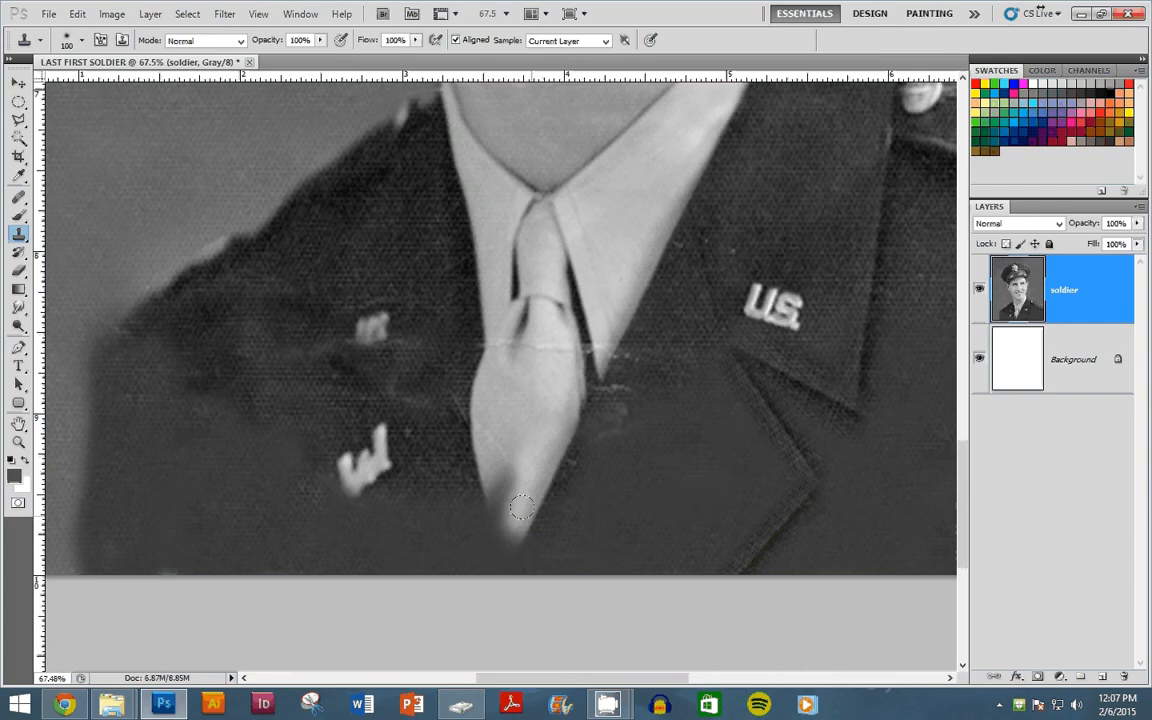
pyautogui.keyDown('alt'); pyautogui.click(692, 208); pyautogui.keyUp('alt')
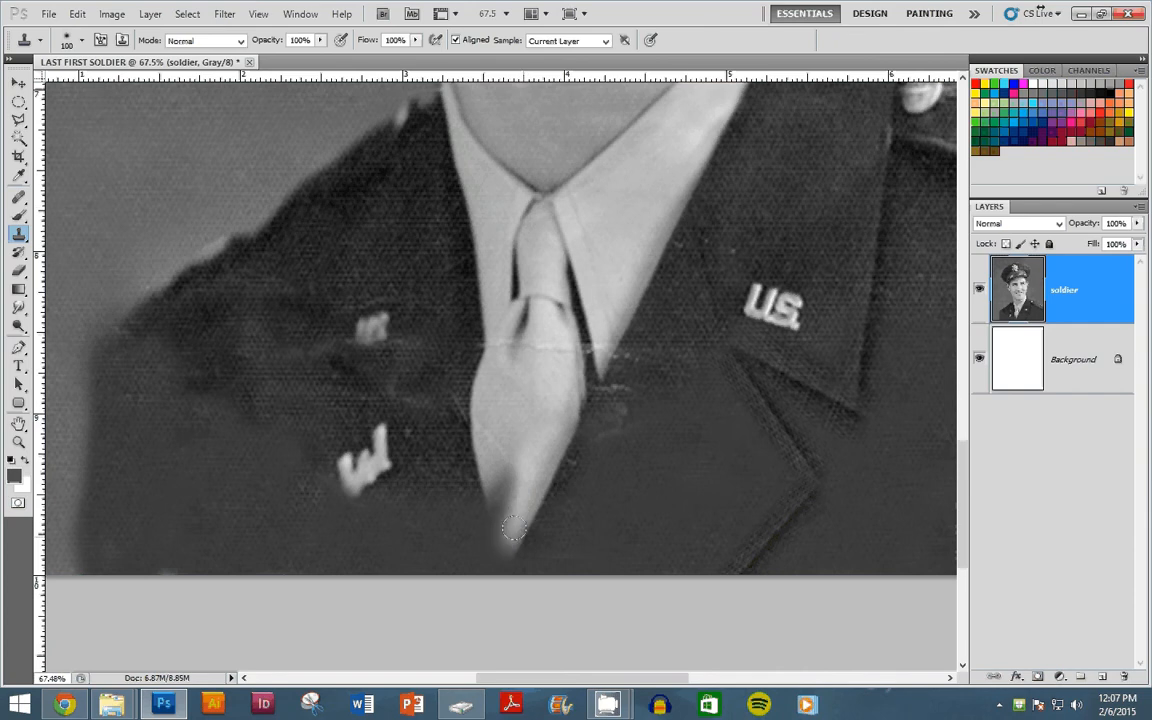
pyautogui.moveTo(512, 528)
pyautogui.mouseDown()
pyautogui.moveTo(500, 565)
pyautogui.moveTo(513, 543)
pyautogui.mouseUp()
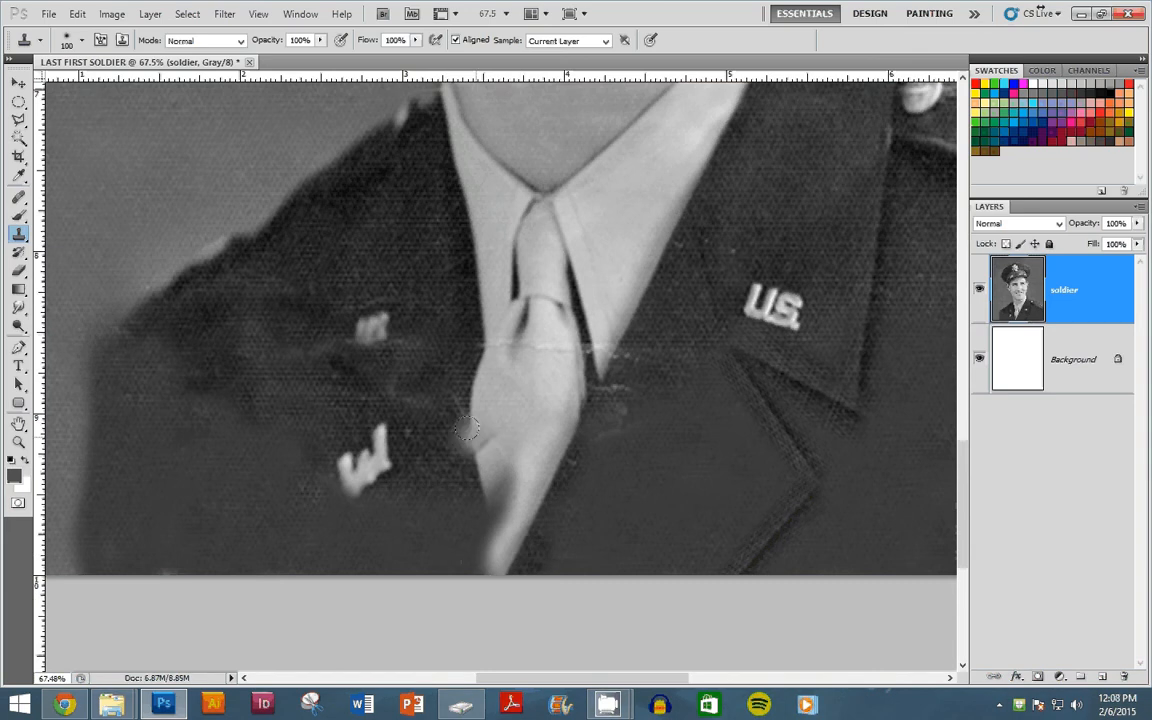
# - Undo the misaligned clone stroke and rebuild the tie's lower left edge by cloning from its intact edge just above
pyautogui.hotkey('ctrl', 'z')
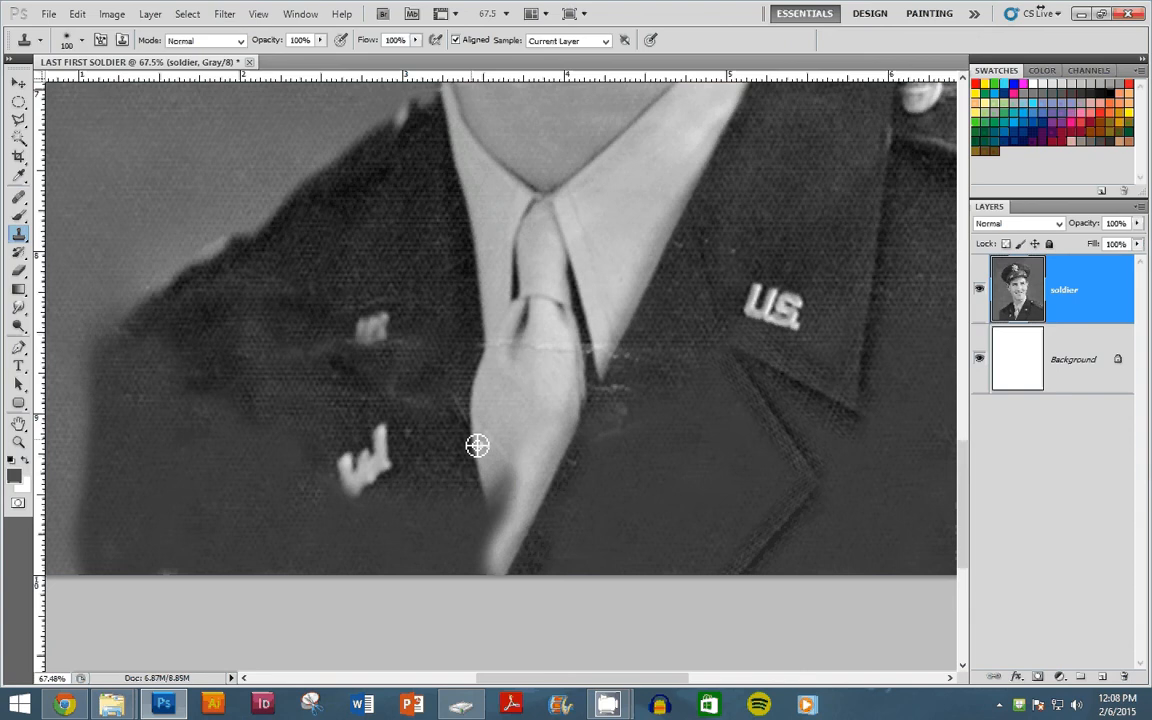
pyautogui.keyDown('alt'); pyautogui.click(477, 446); pyautogui.keyUp('alt')
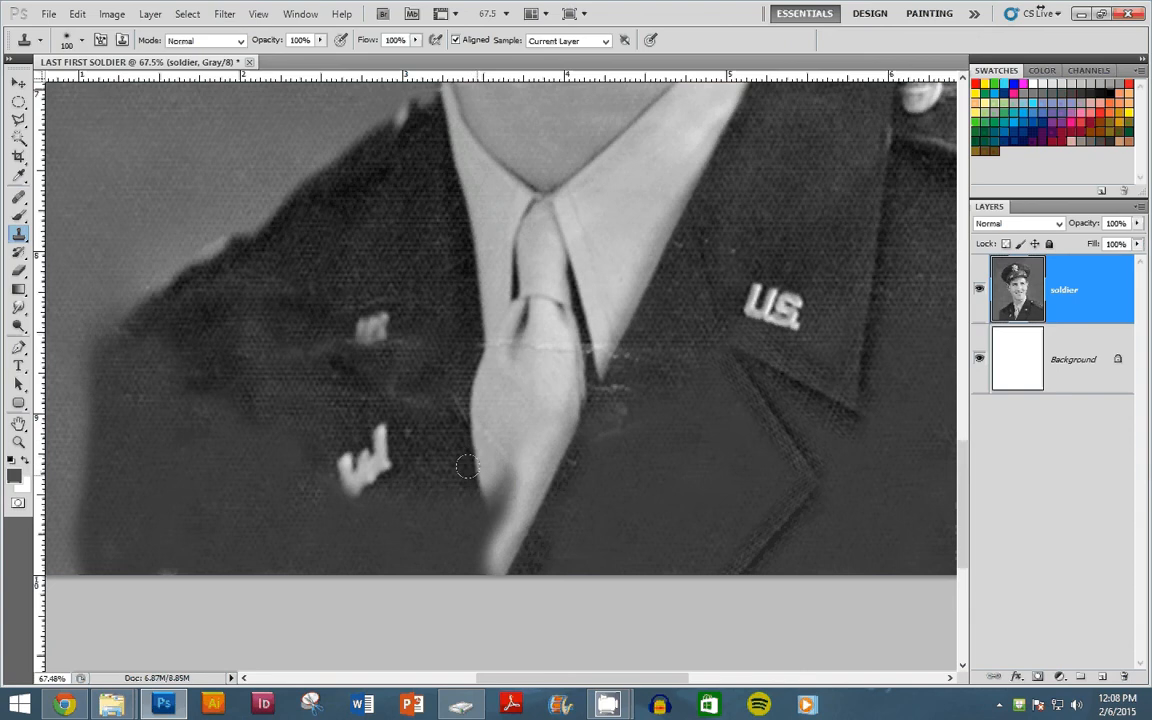
pyautogui.click(473, 521)
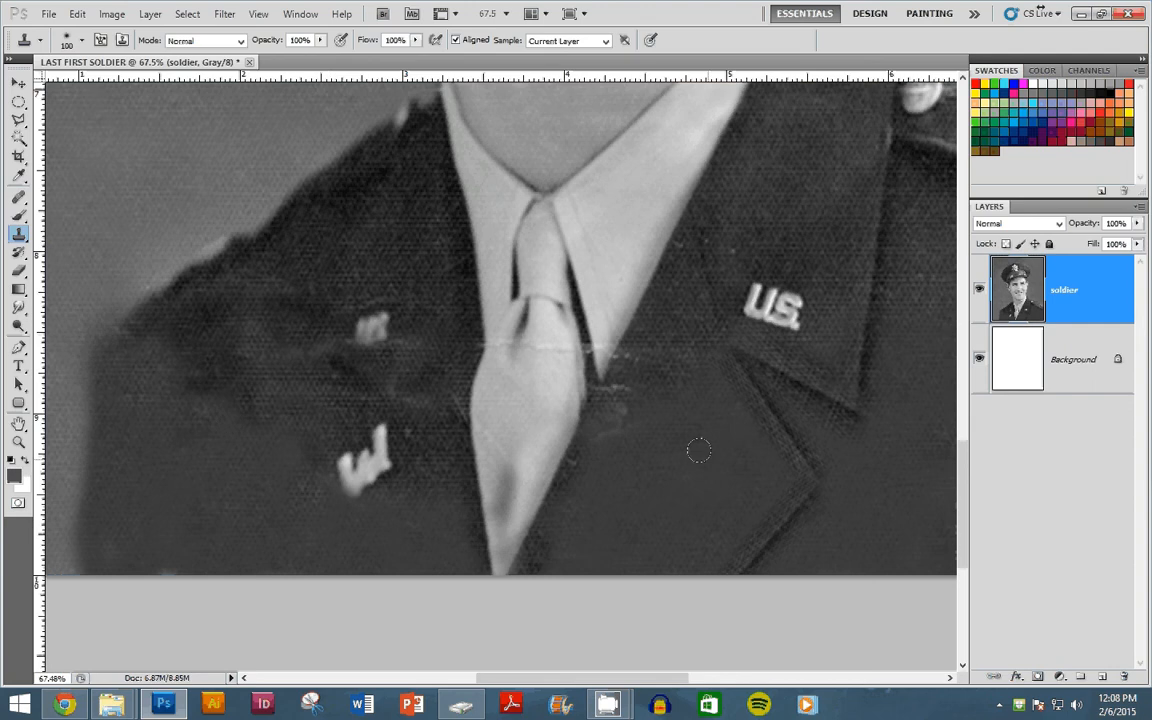
# - Examine the whole portrait to check the rebuilt tie and lapel
pyautogui.scroll(-1, 690, 437)
pyautogui.keyDown('alt'); pyautogui.scroll(-4, 690, 437); pyautogui.keyUp('alt')
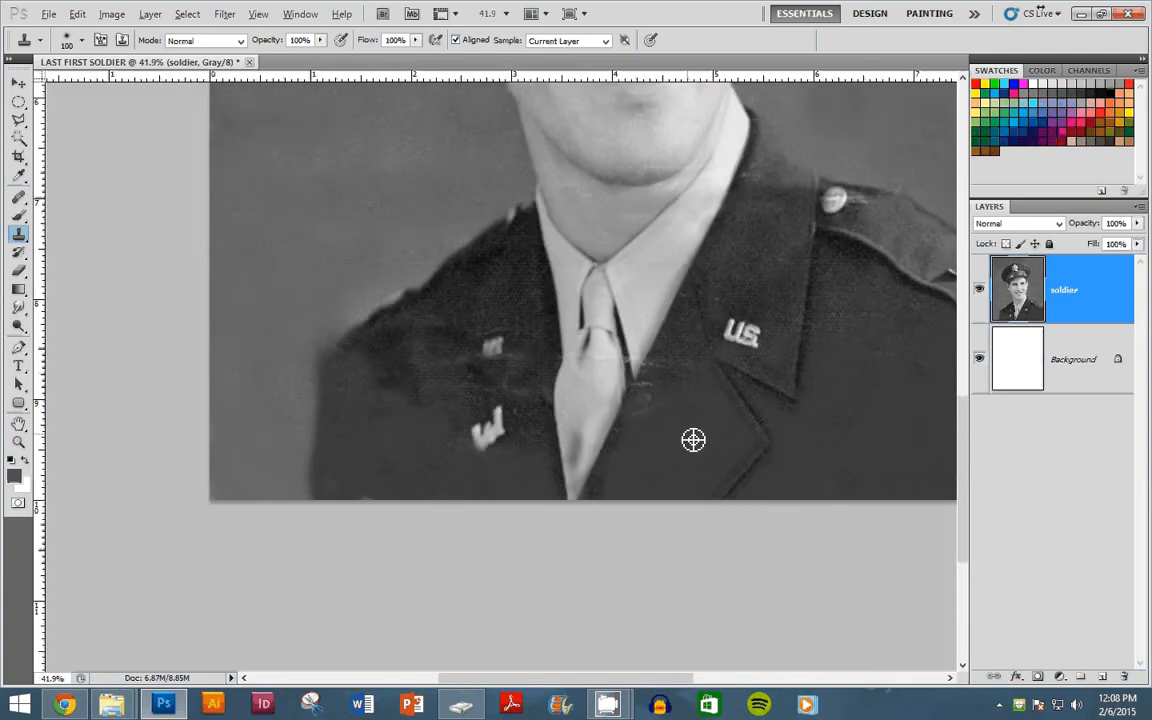
pyautogui.keyDown('alt'); pyautogui.scroll(-1, 693, 440); pyautogui.keyUp('alt')
pyautogui.moveTo(693, 678); pyautogui.dragTo(712, 683)
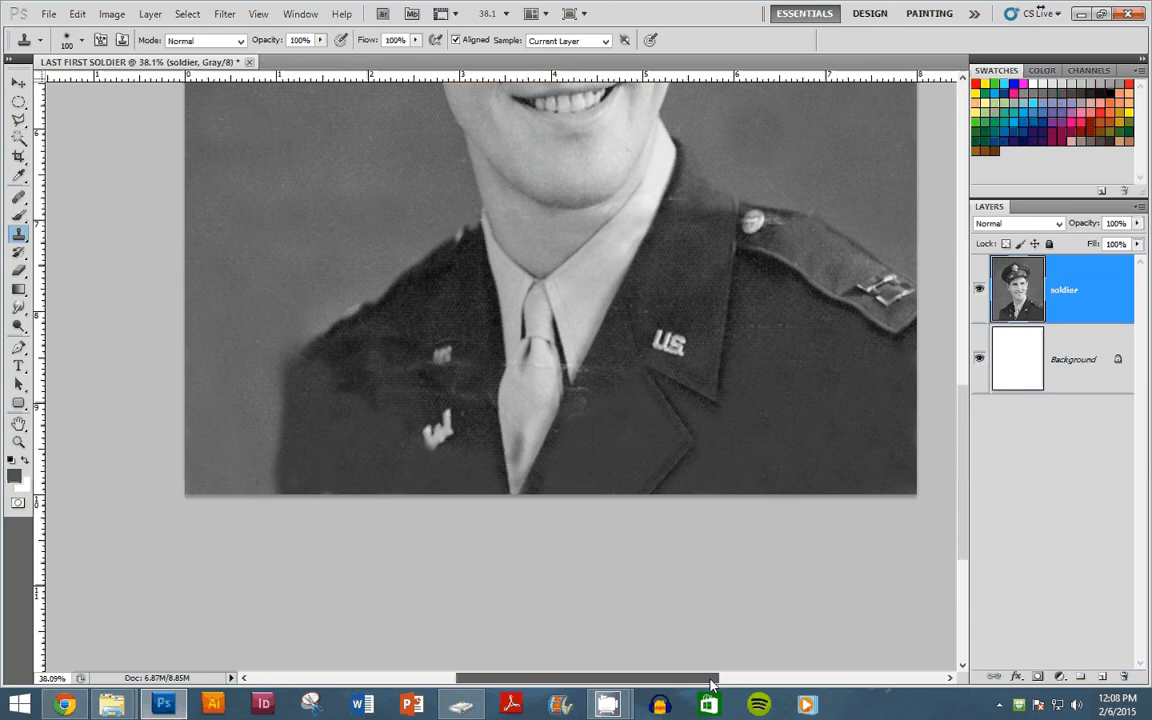
pyautogui.keyDown('alt'); pyautogui.scroll(-3, 712, 465); pyautogui.keyUp('alt')
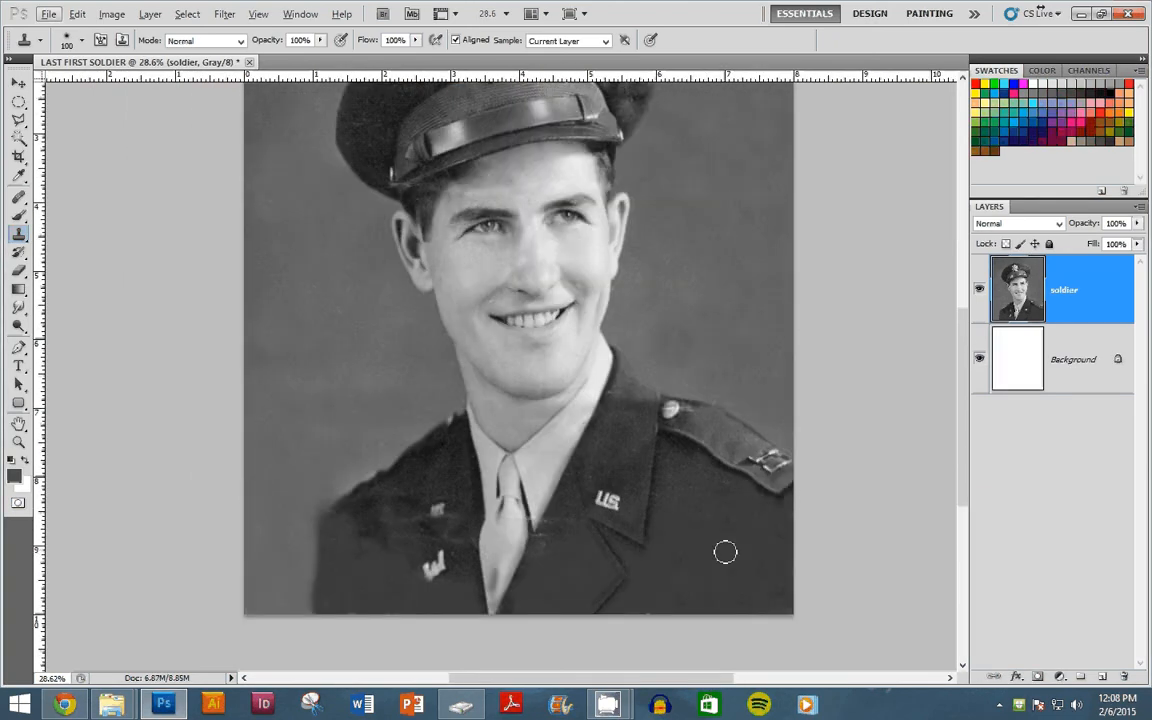
pyautogui.scroll(1, 683, 543)
pyautogui.keyDown('alt'); pyautogui.scroll(-3, 683, 543); pyautogui.keyUp('alt')
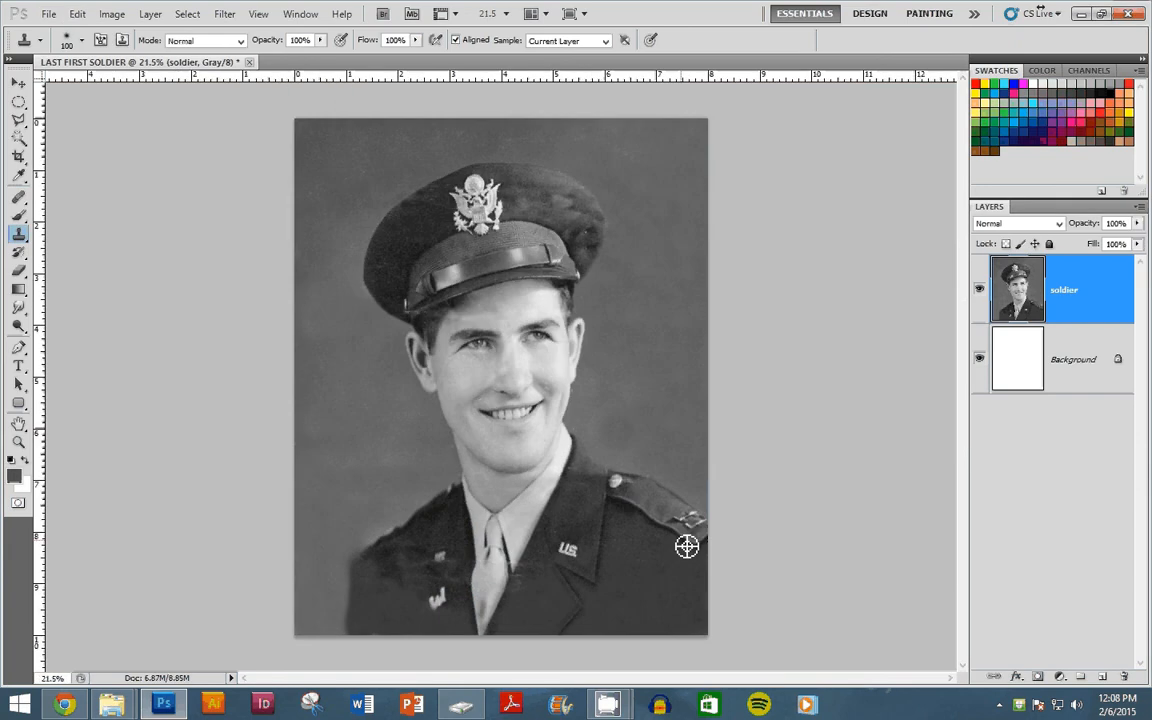